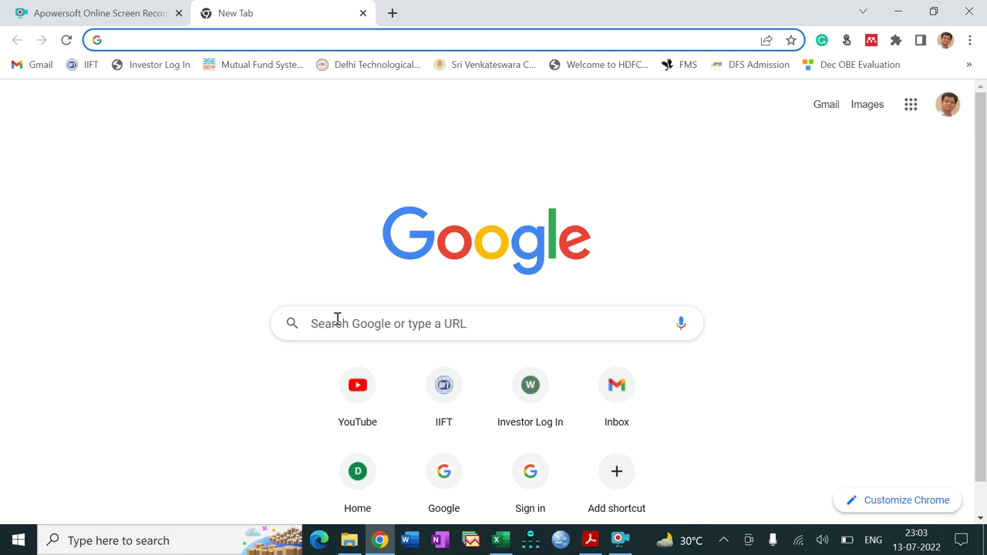
Step: Search Google for "itr login" and open the Income Tax Department's e-Filing login page from the results
click(336, 319)
click(346, 360)
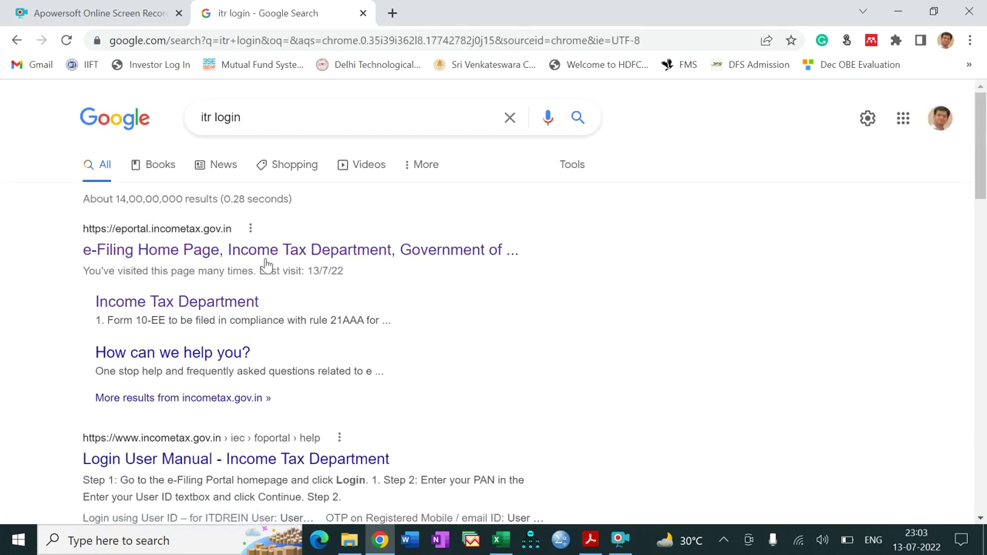
click(260, 259)
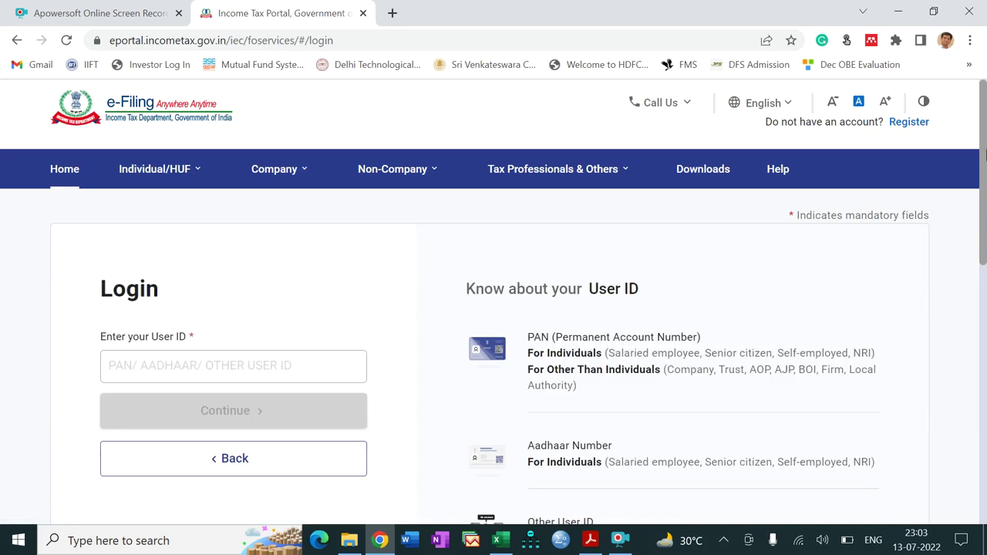
Step: Enter the taxpayer's user ID on the e-Filing login page and continue to the password page
scroll(251, 285, down, 1)
click(248, 315)
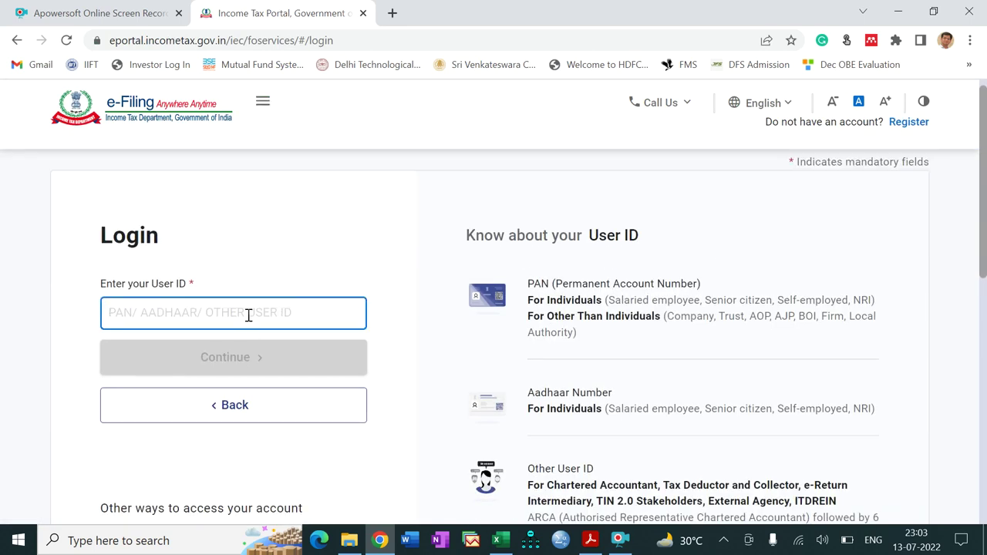
key(ctrl+v)
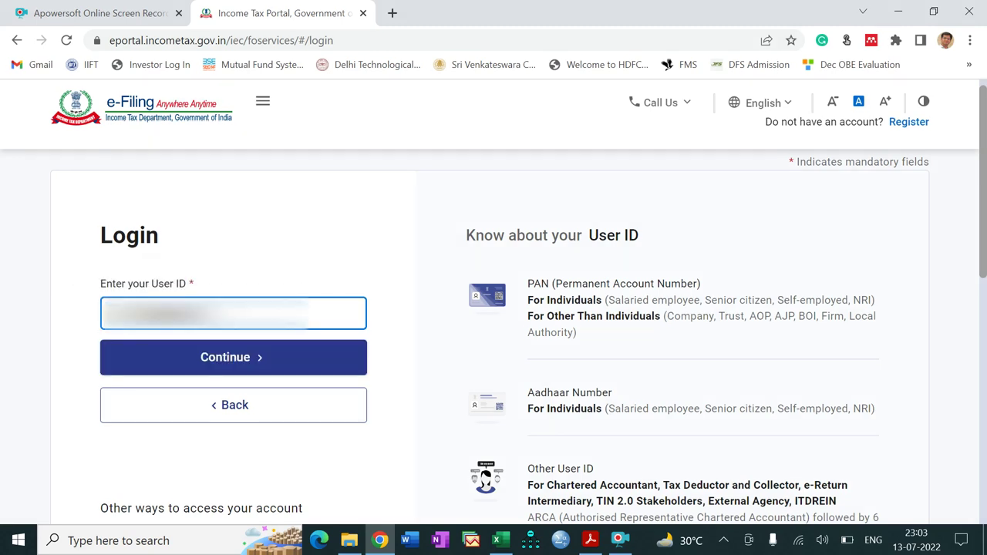
click(238, 363)
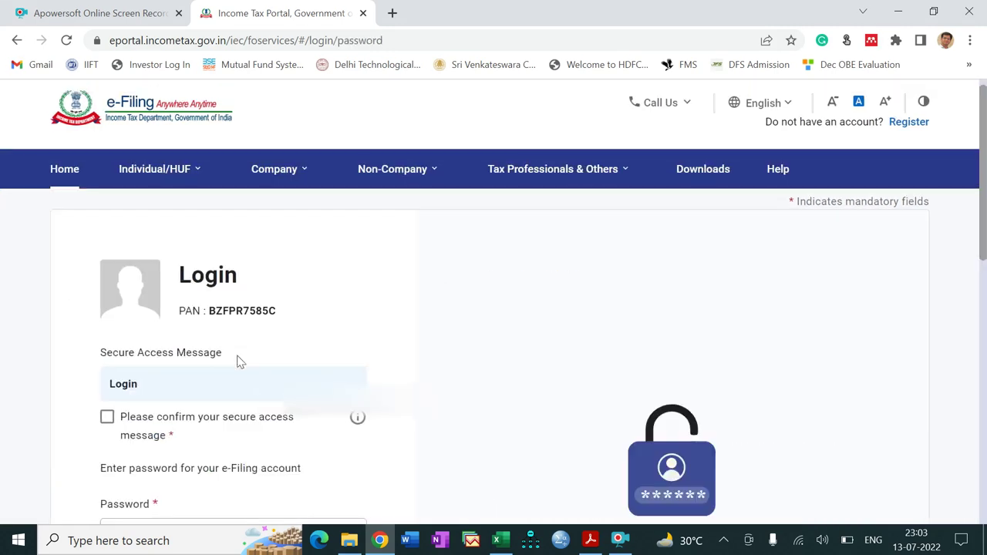
Step: Enter the e-Filing account password, confirm the secure access message and log in
scroll(985, 208, down, 1)
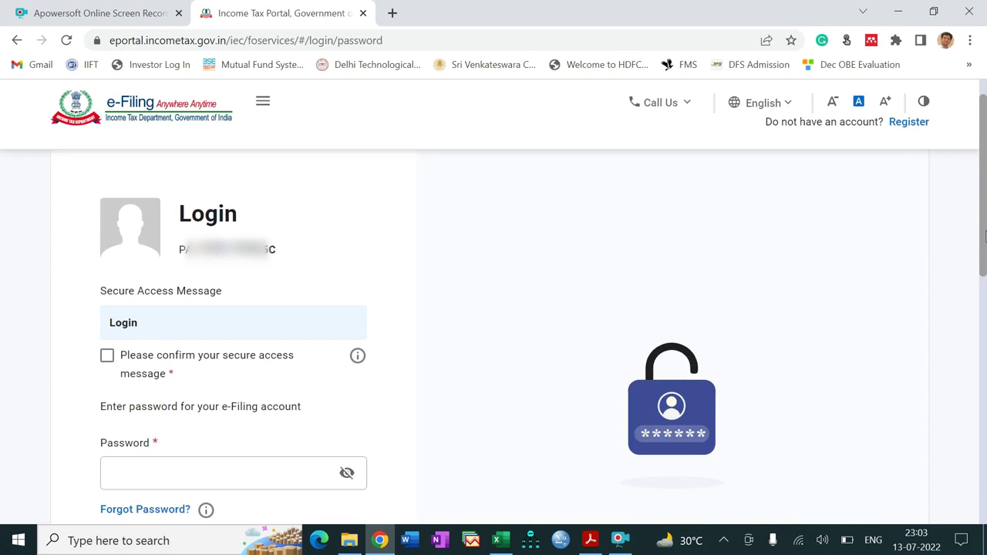
click(216, 470)
text(••)
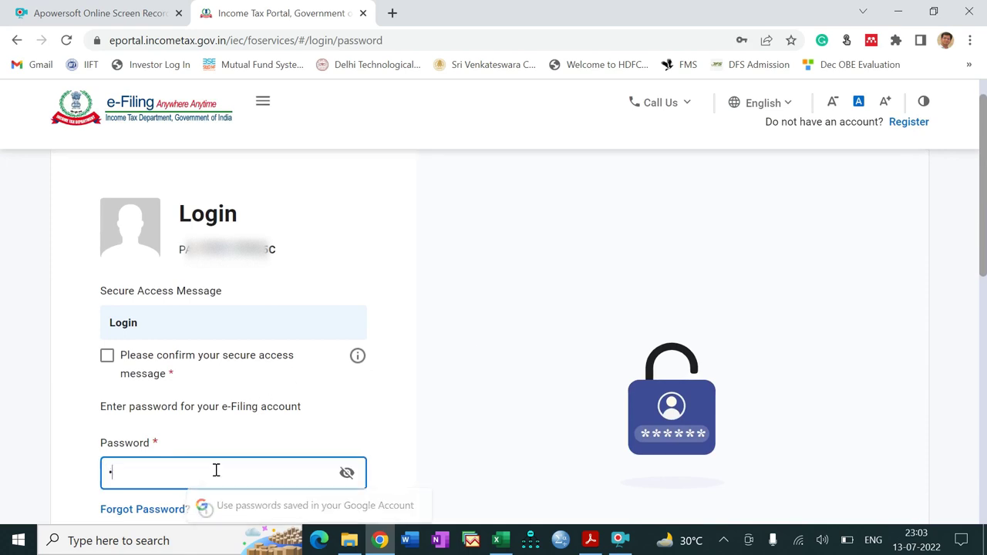
text(•••)
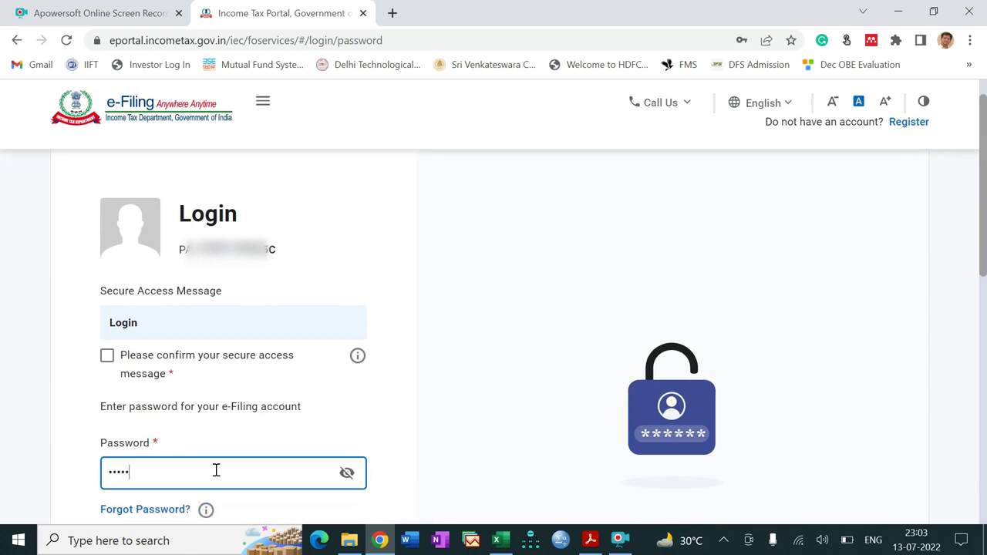
text(••••••)
key(BackSpace)
scroll(984, 258, down, 1)
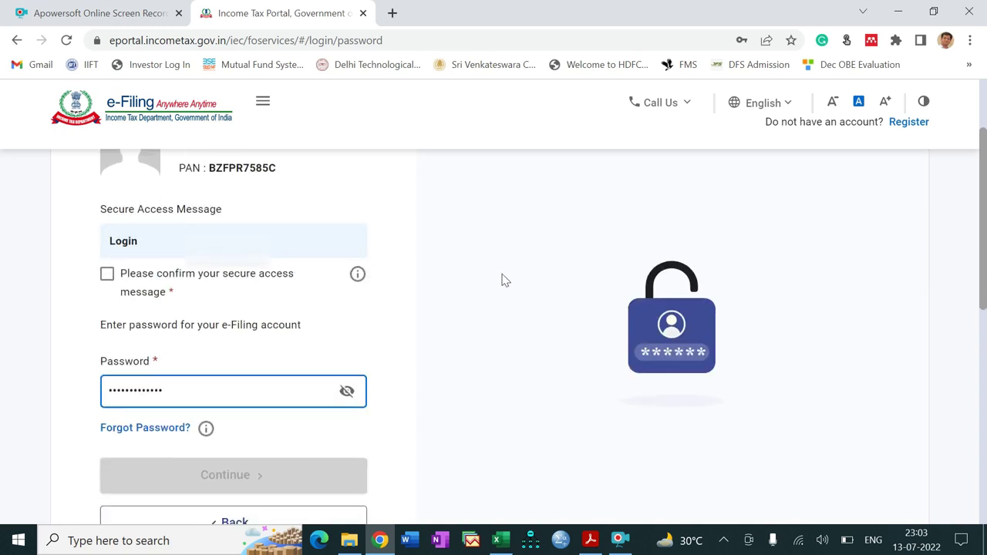
click(112, 277)
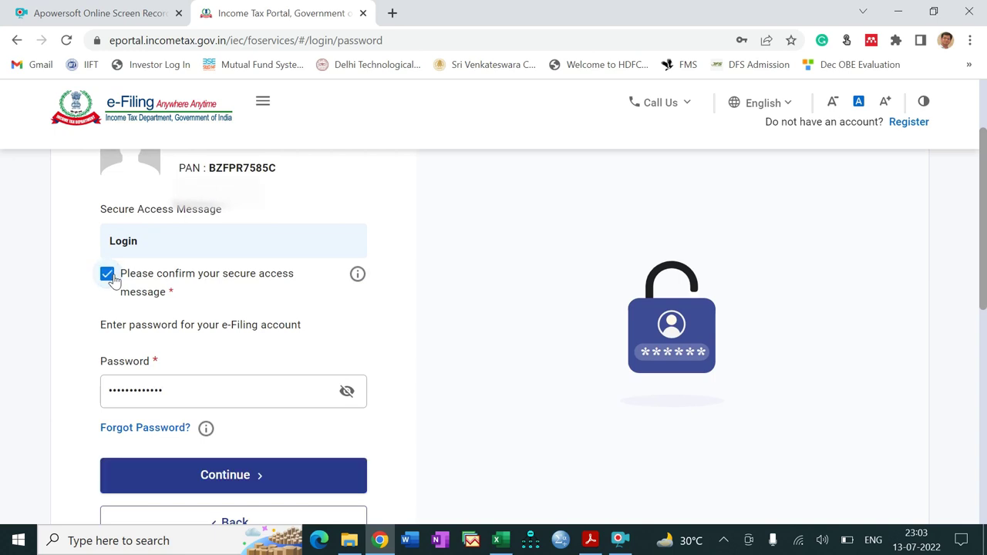
click(256, 473)
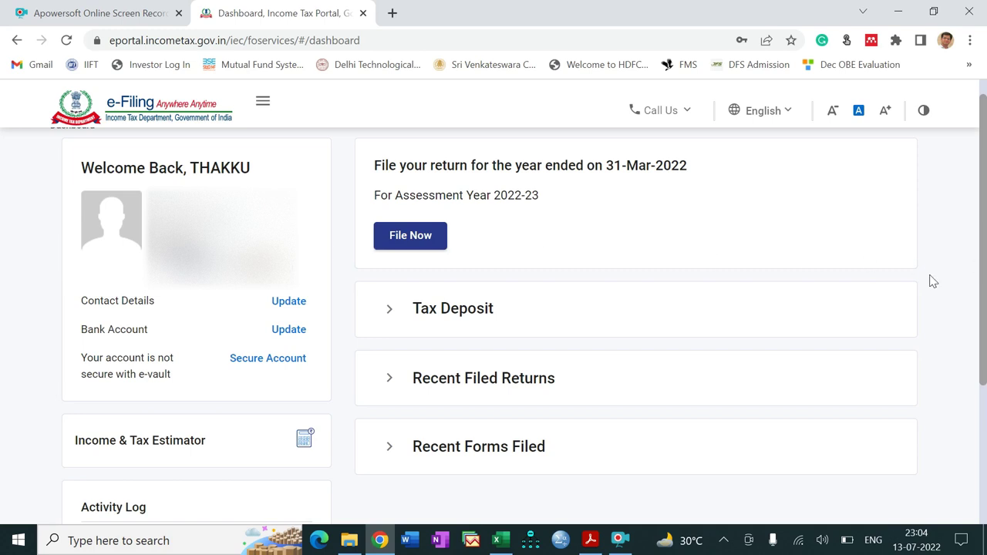
Step: Switch to Form 16 2022-23.pdf in Acrobat Reader and review gross salary, section 10 exemptions and section 16 deductions
click(591, 540)
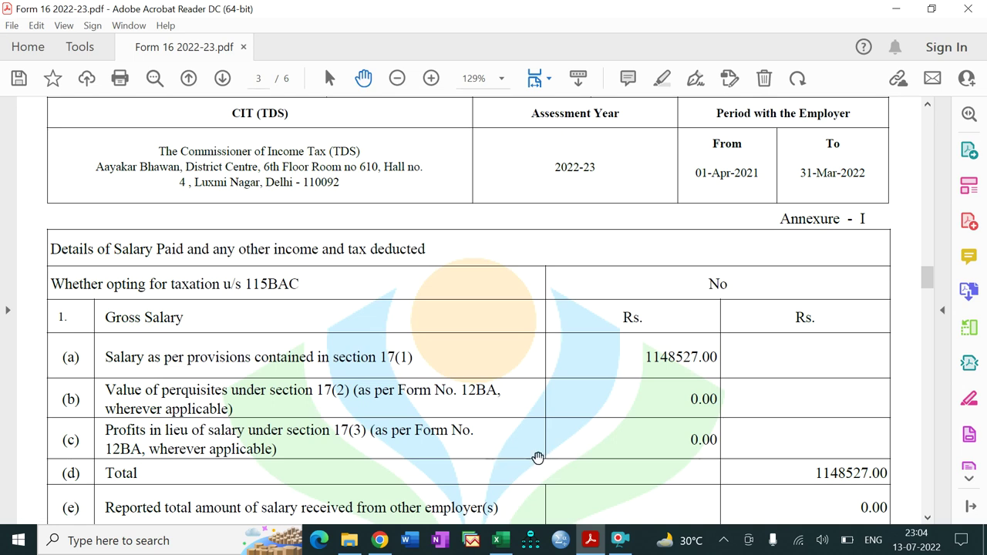
scroll(929, 299, down, 5)
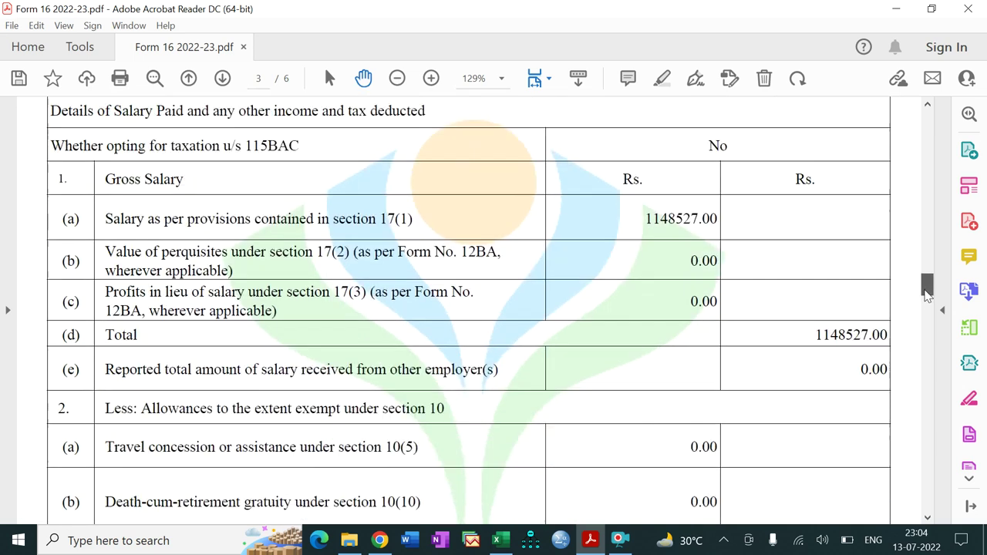
scroll(927, 303, down, 4)
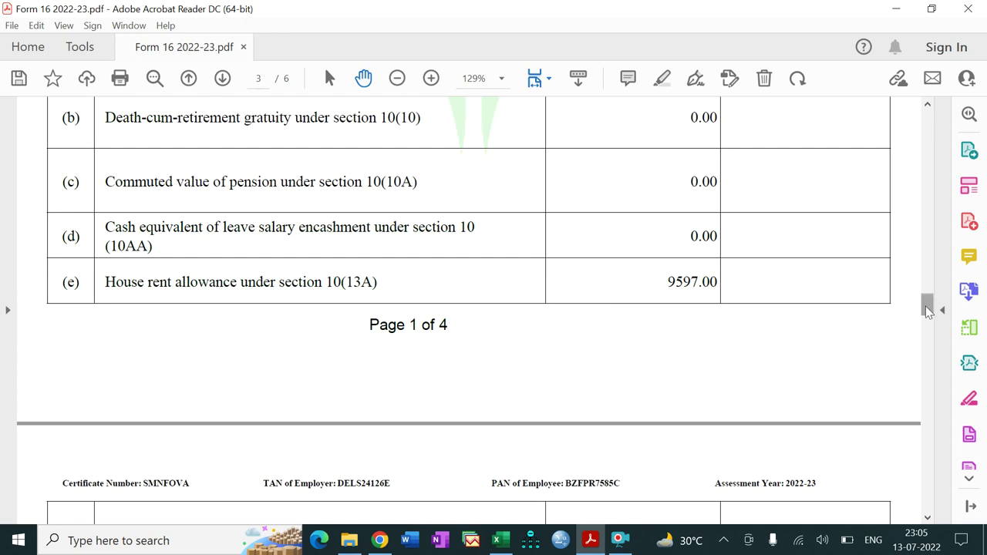
drag(927, 307, 929, 333)
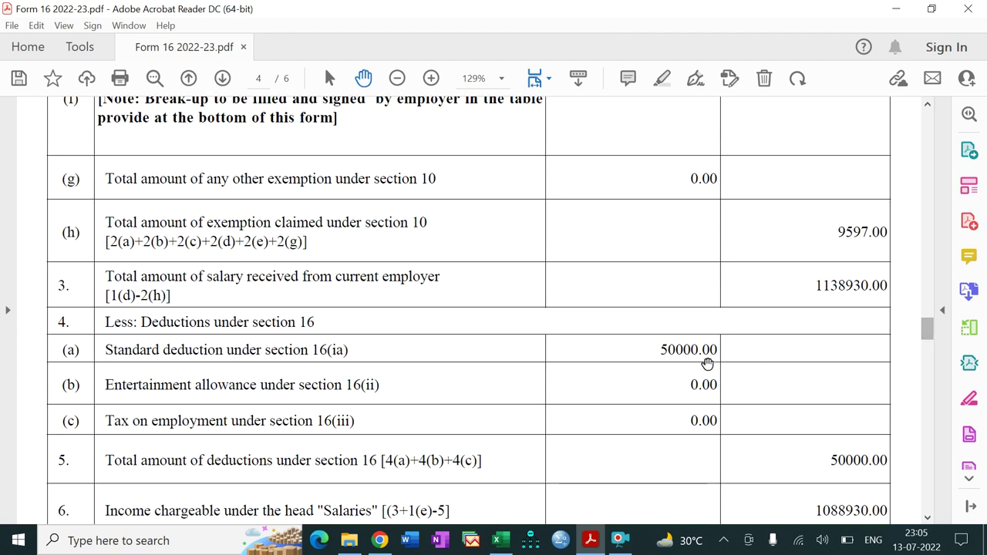
drag(656, 350, 718, 351)
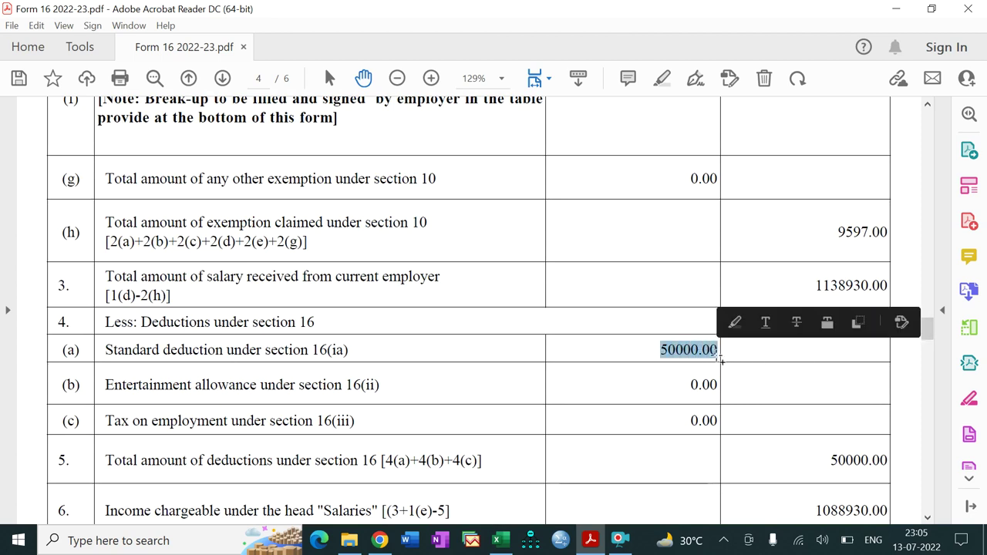
click(784, 379)
drag(929, 330, 929, 347)
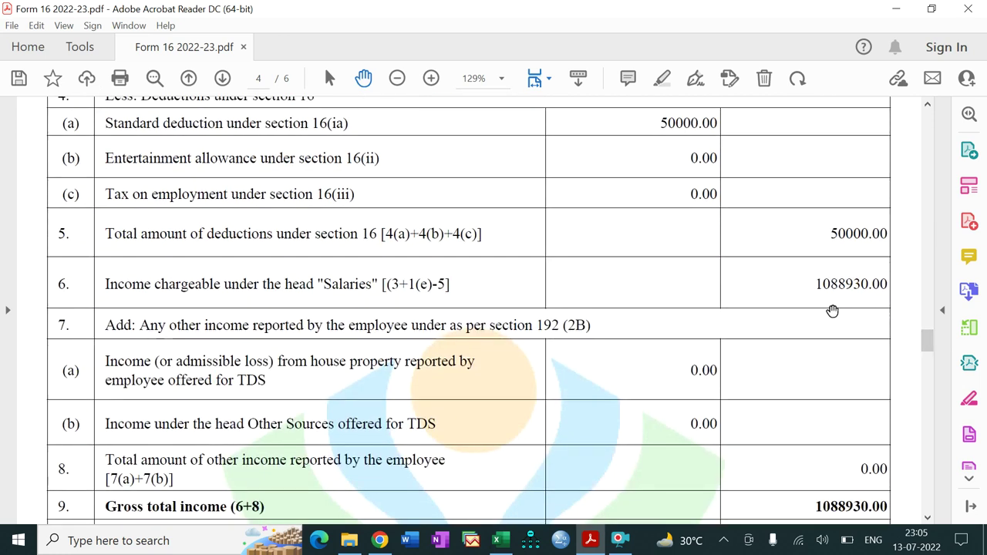
Step: Review the gross total income, Chapter VI-A deductions, total taxable income and net tax payable in Form 16
drag(930, 347, 931, 355)
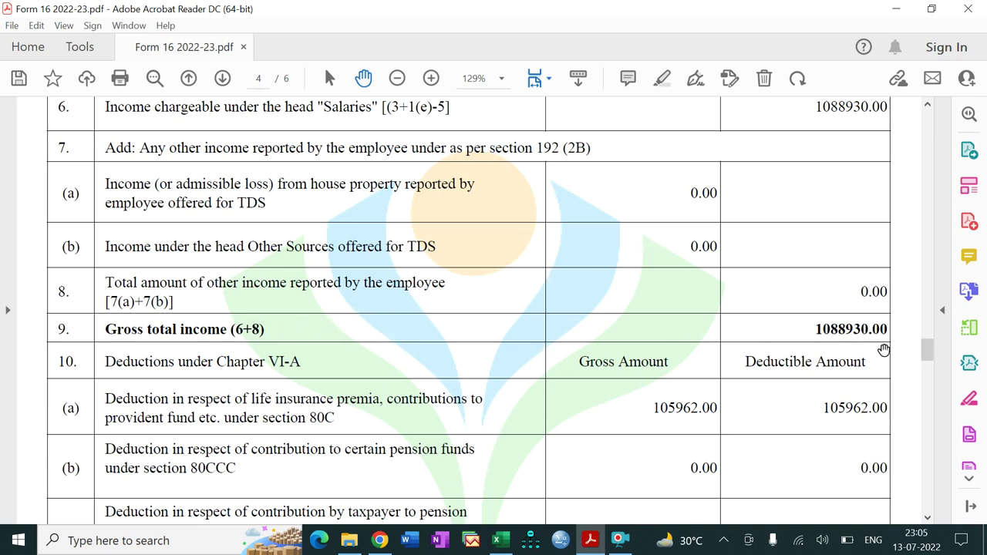
drag(928, 359, 929, 368)
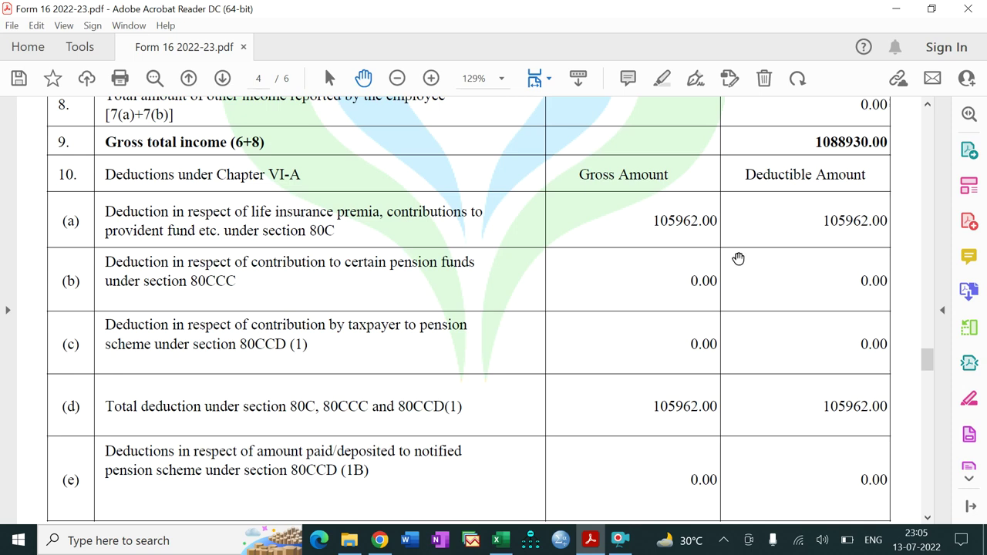
mouse_move(927, 363)
mouse_down()
mouse_move(933, 394)
mouse_move(933, 344)
mouse_move(932, 373)
mouse_up()
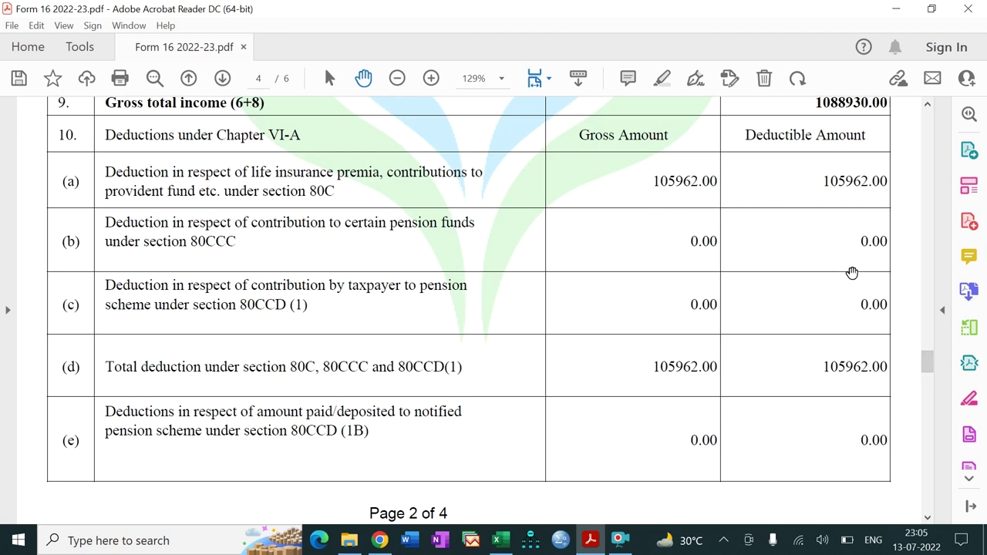
drag(928, 370, 927, 394)
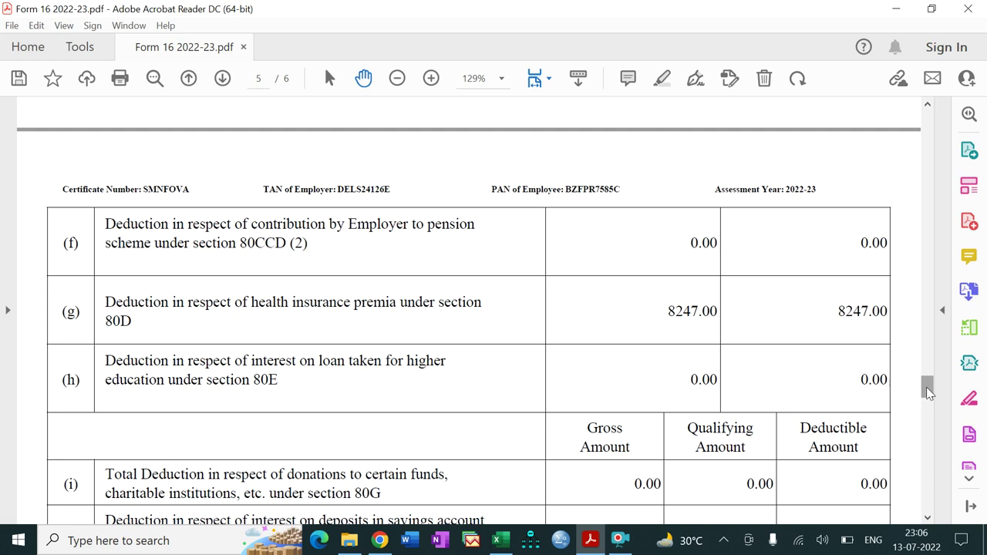
drag(927, 389, 929, 409)
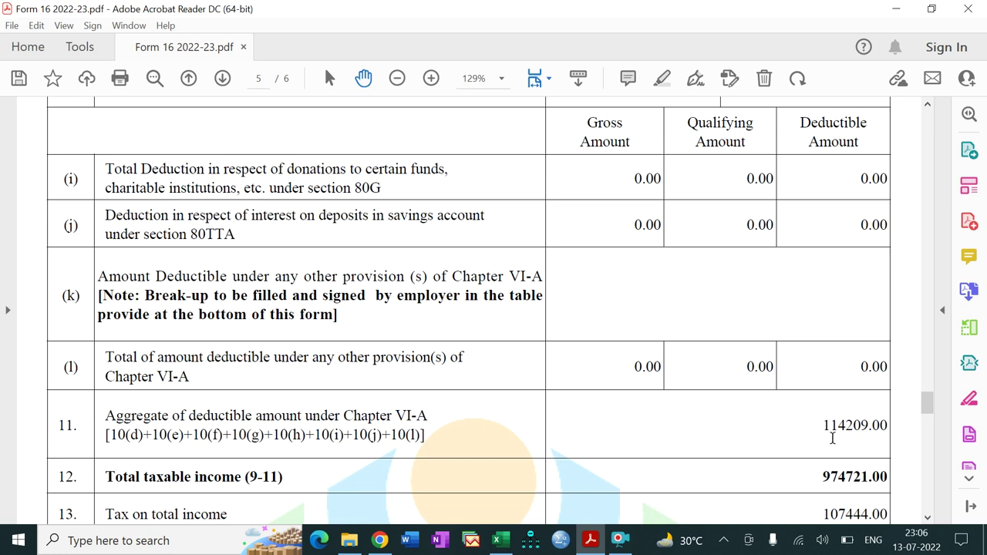
mouse_move(924, 407)
mouse_down()
mouse_move(926, 388)
mouse_move(926, 414)
mouse_up()
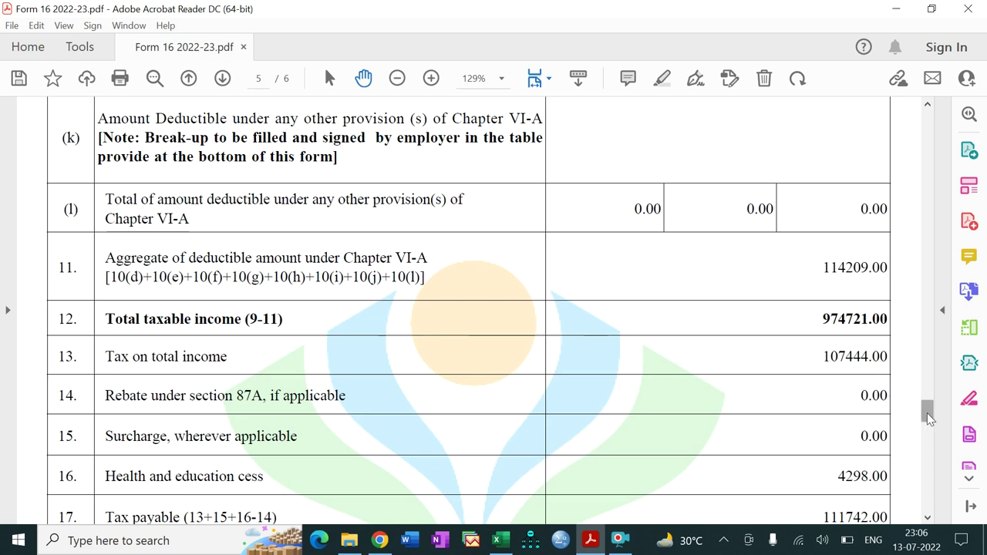
drag(927, 412, 927, 419)
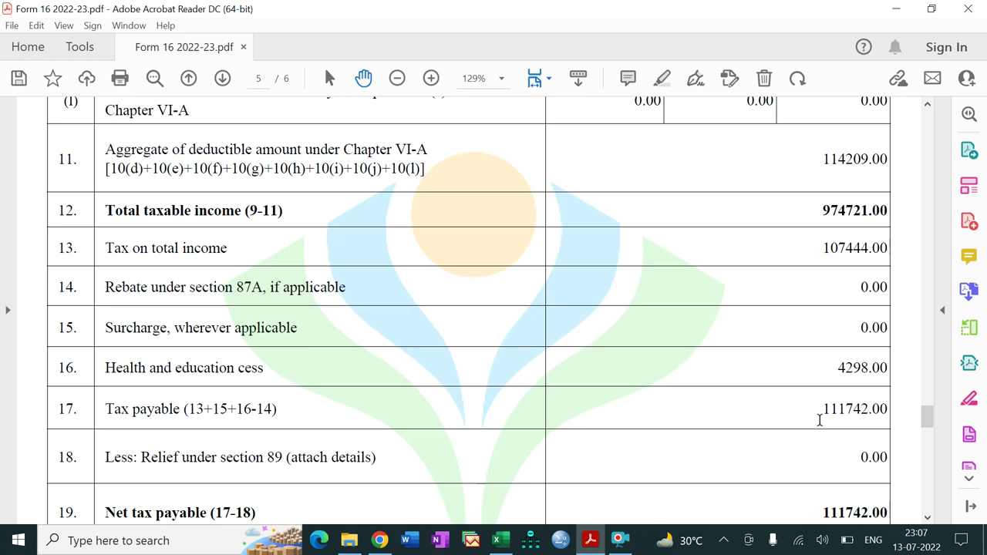
drag(927, 420, 930, 432)
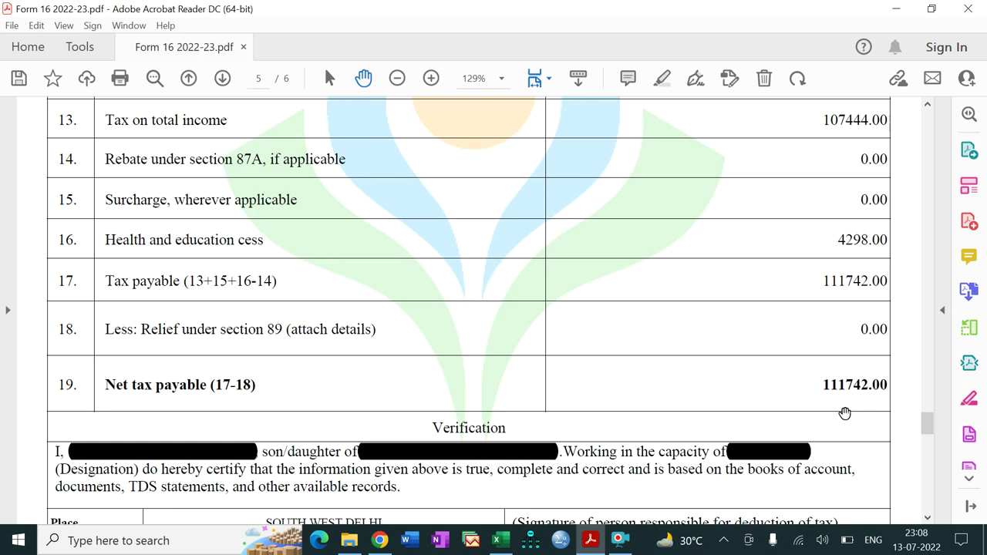
Step: Switch back to the e-Filing dashboard in Chrome, choose to view Form 26AS and confirm the redirect to the TDS-CPC website
click(381, 541)
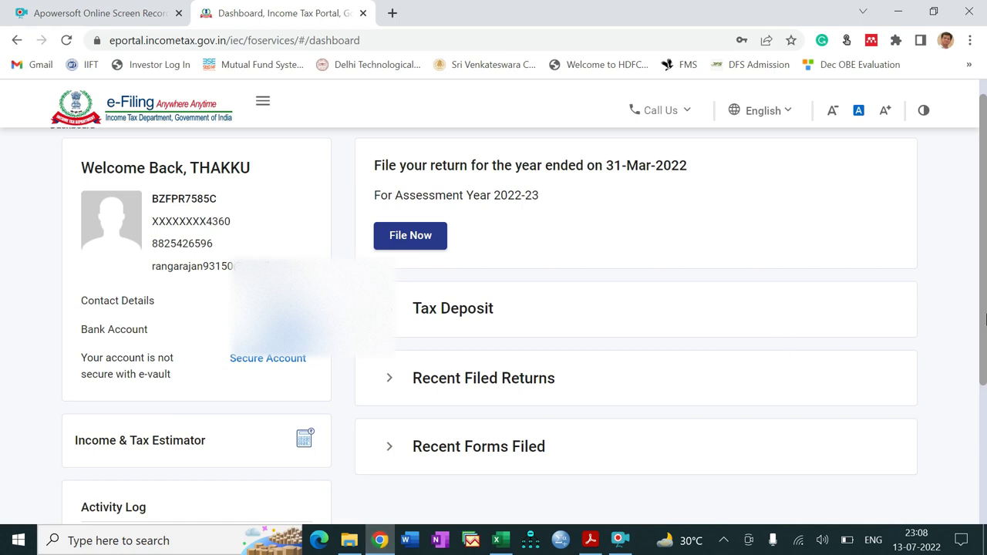
scroll(984, 312, up, 1)
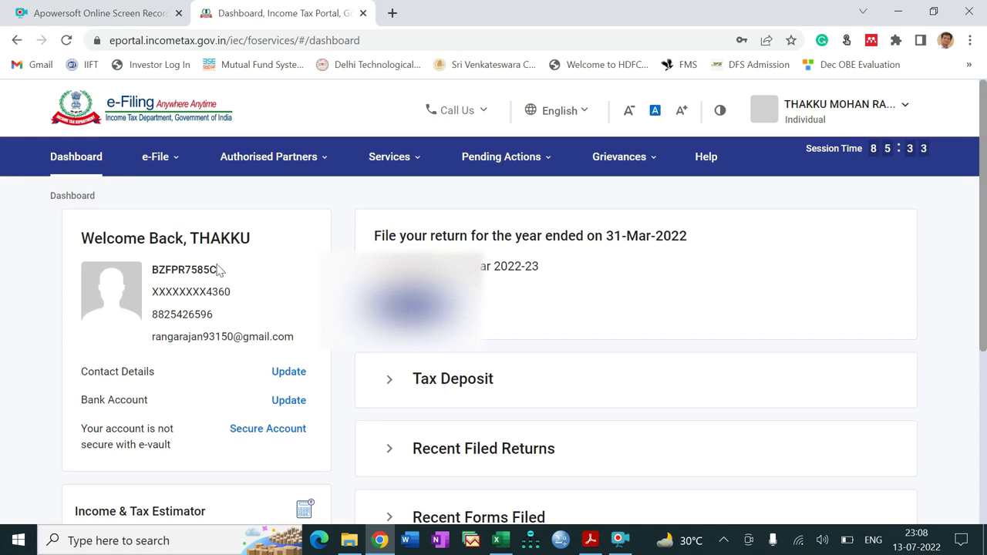
click(164, 171)
mouse_move(165, 195)
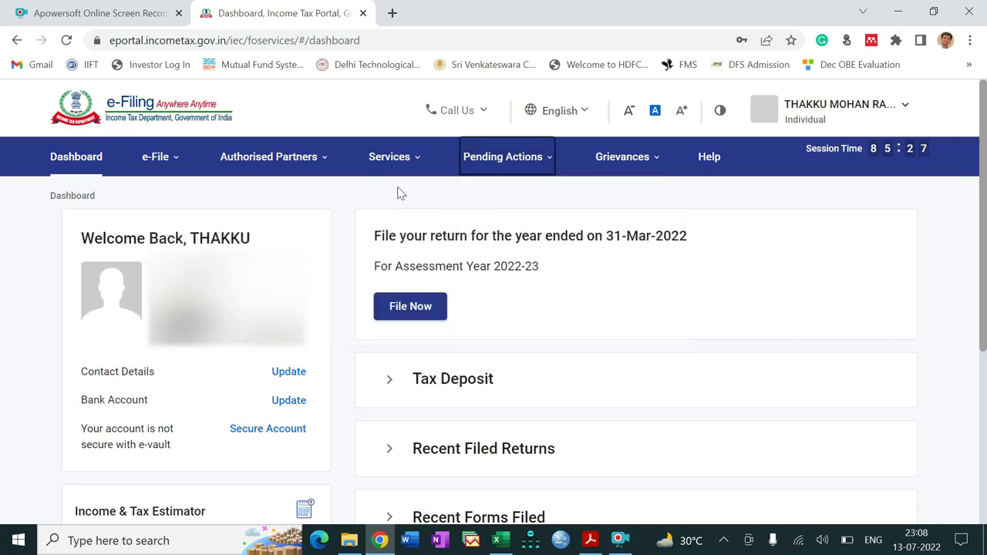
mouse_move(166, 176)
mouse_move(262, 198)
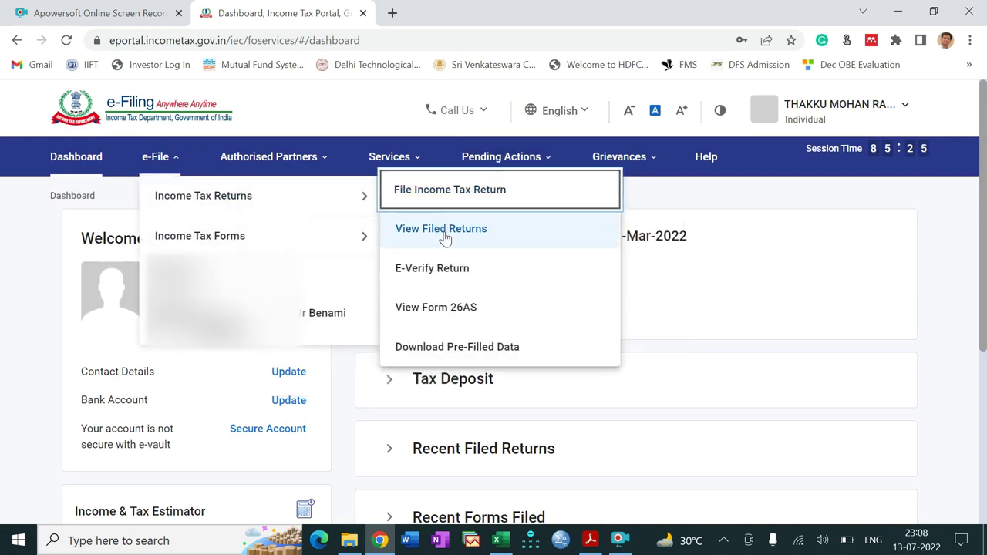
click(453, 317)
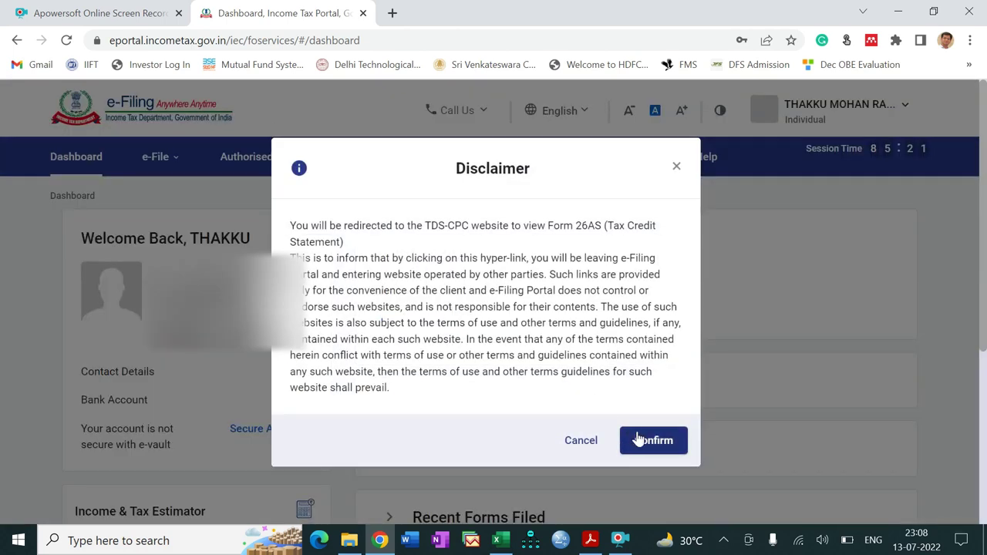
click(646, 446)
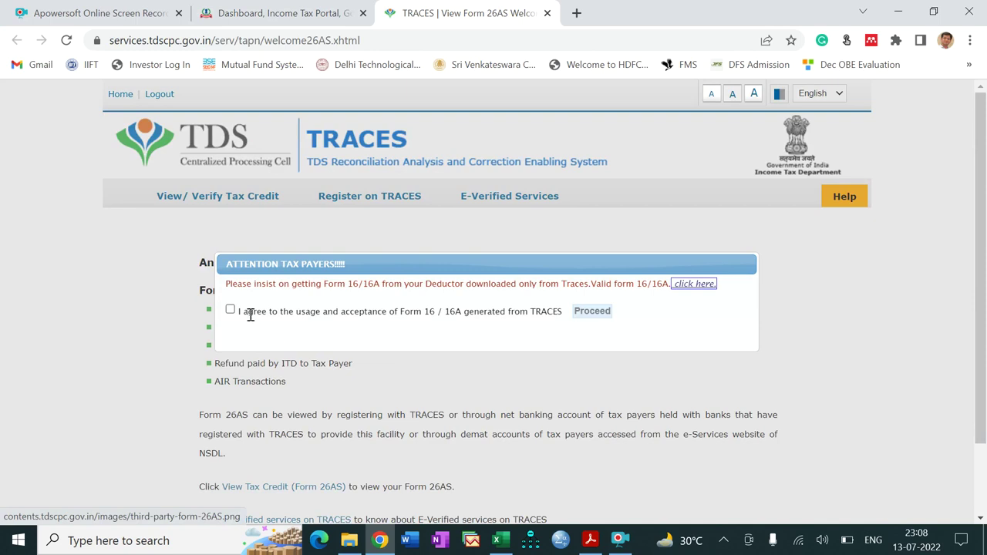
Step: Agree to the usage of Form 16/16A generated from TRACES and open View Tax Credit (Form 26AS)
click(230, 311)
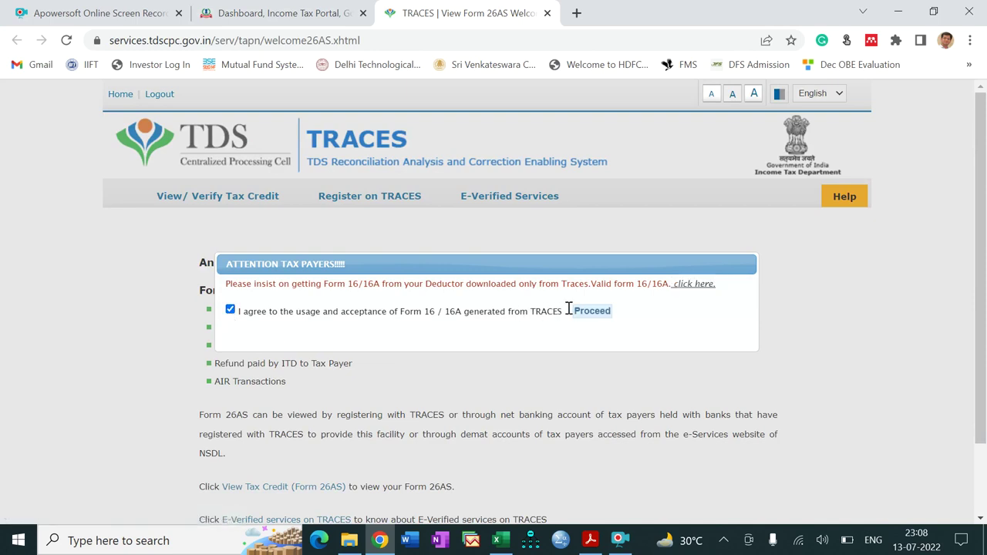
click(592, 312)
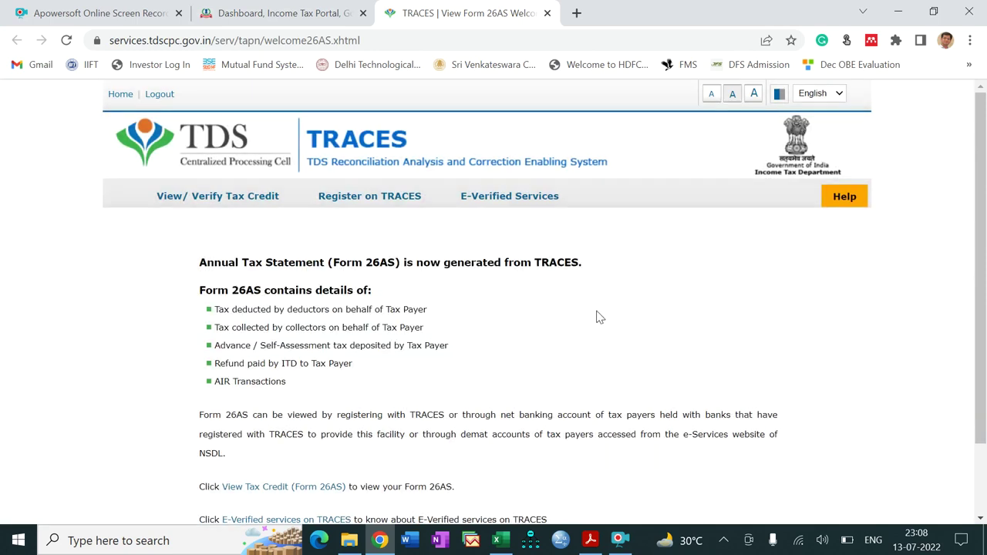
scroll(907, 310, down, 1)
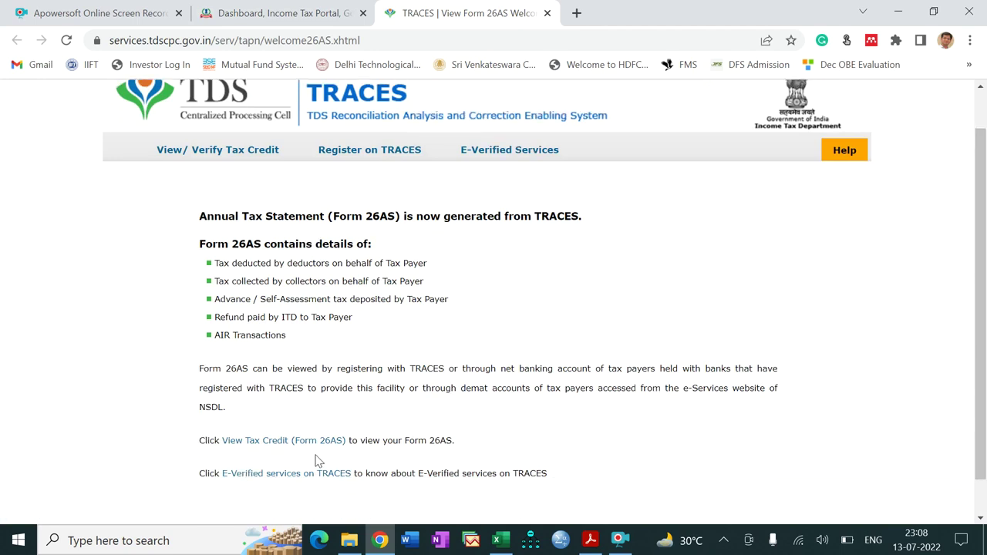
click(286, 449)
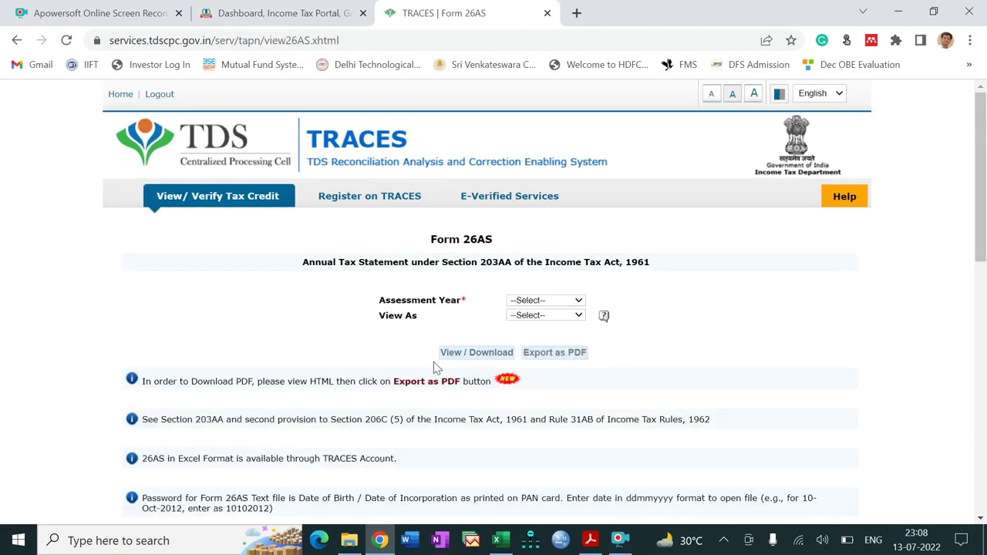
Step: Display Form 26AS for assessment year 2022-23 in HTML format
click(545, 302)
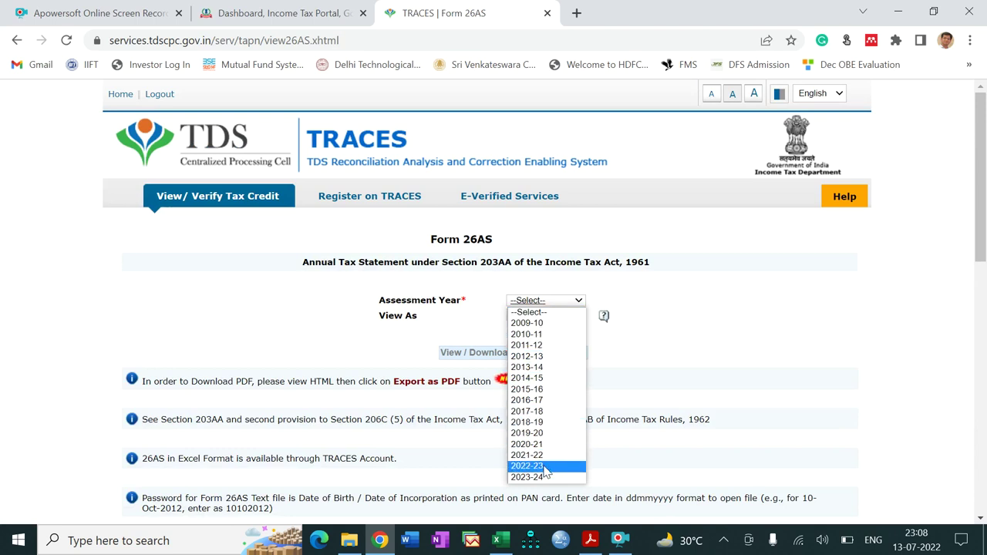
click(545, 467)
click(553, 304)
click(551, 466)
click(544, 316)
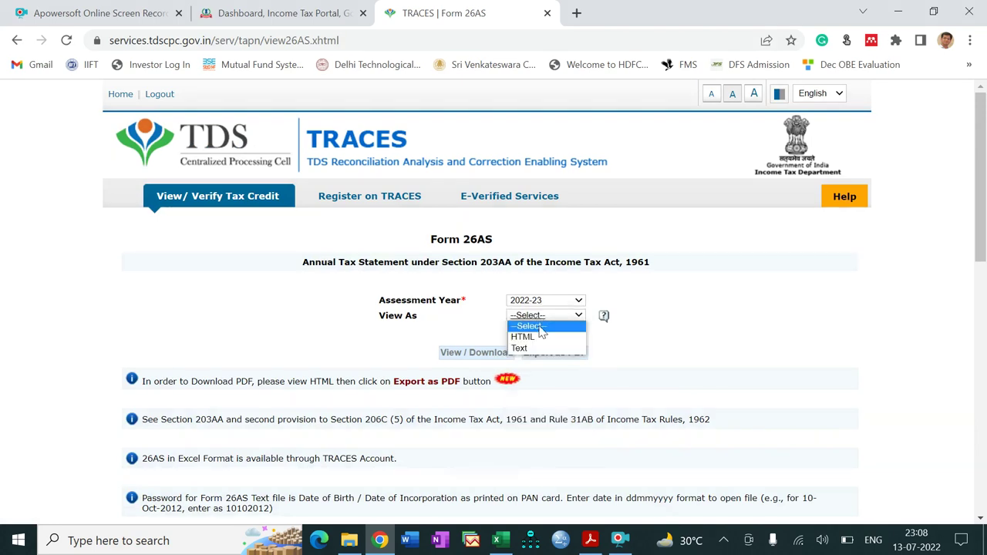
click(540, 337)
click(483, 353)
Step: Compare the total amount credited in Part A of Form 26AS with the gross salary in the Form 16 PDF, and return to Chrome
drag(985, 148, 985, 288)
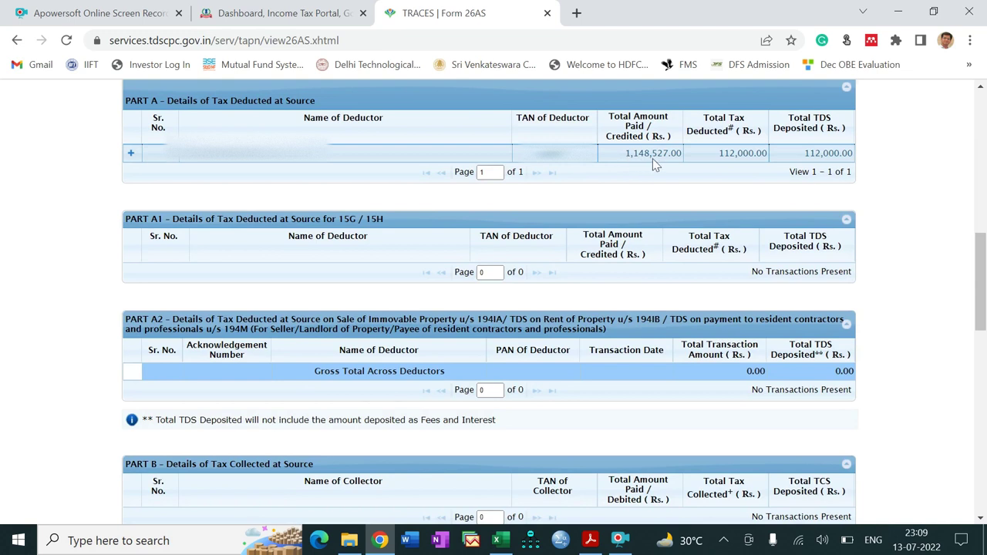
click(590, 540)
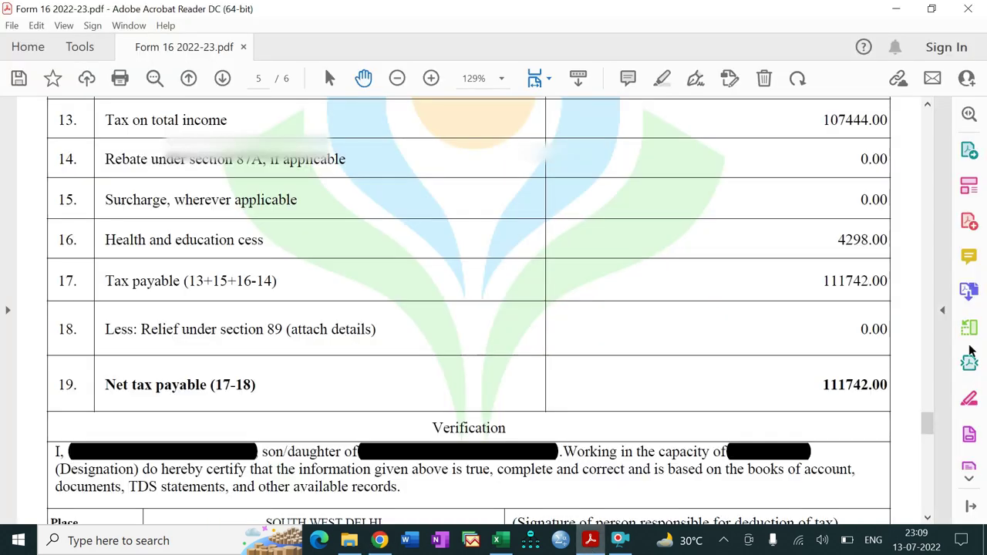
drag(927, 422, 928, 288)
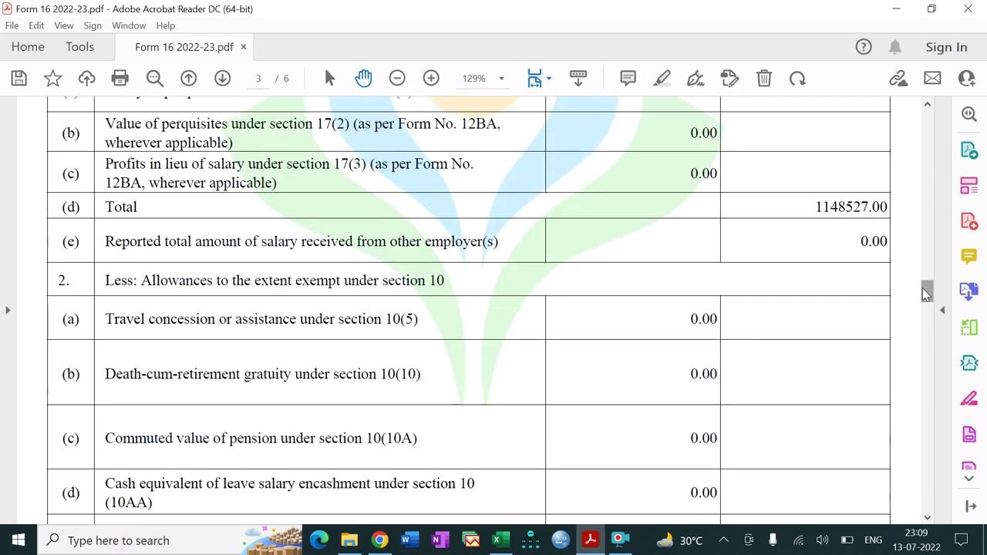
drag(928, 290, 927, 282)
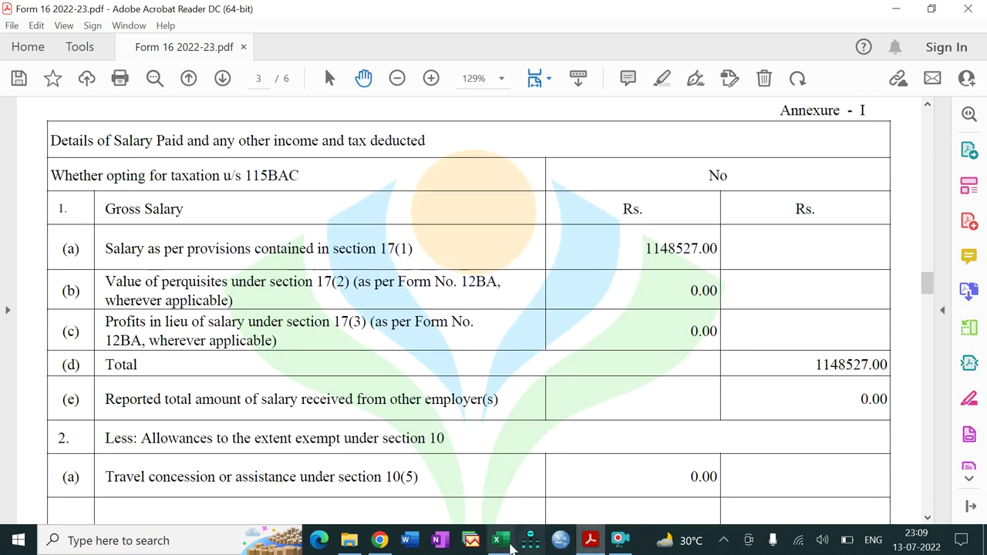
click(379, 541)
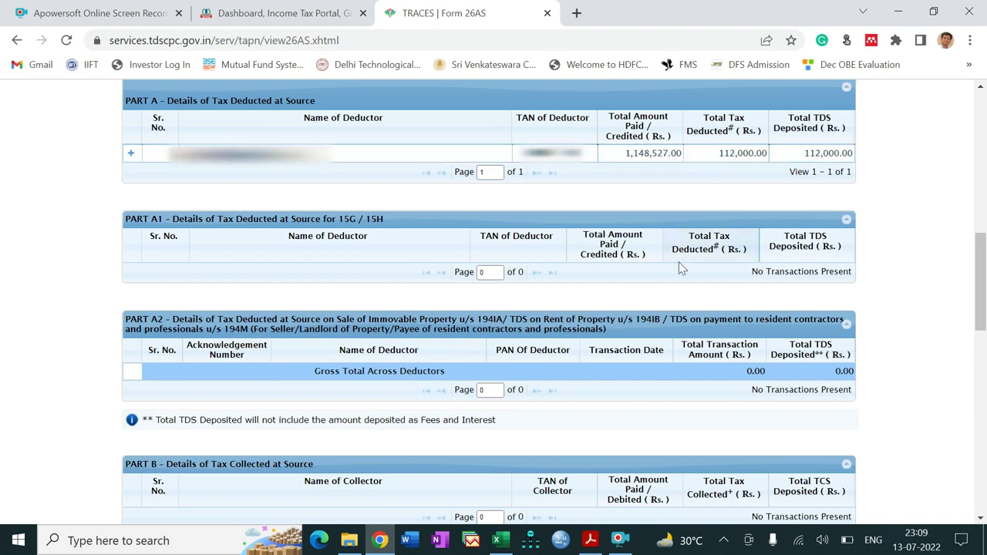
Step: Switch to the Excel ITR Calculation workbook
click(501, 543)
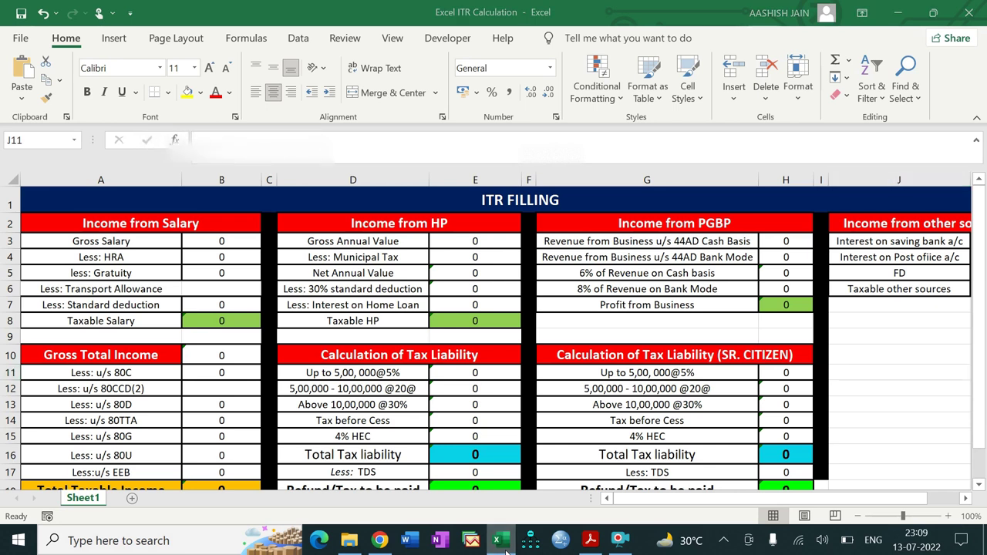
click(501, 543)
click(502, 544)
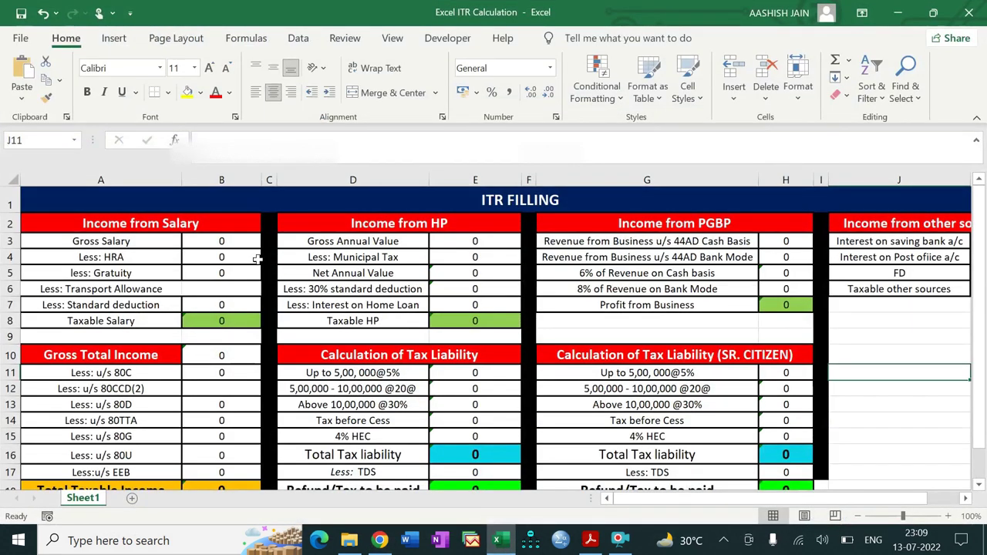
click(249, 255)
text(11)
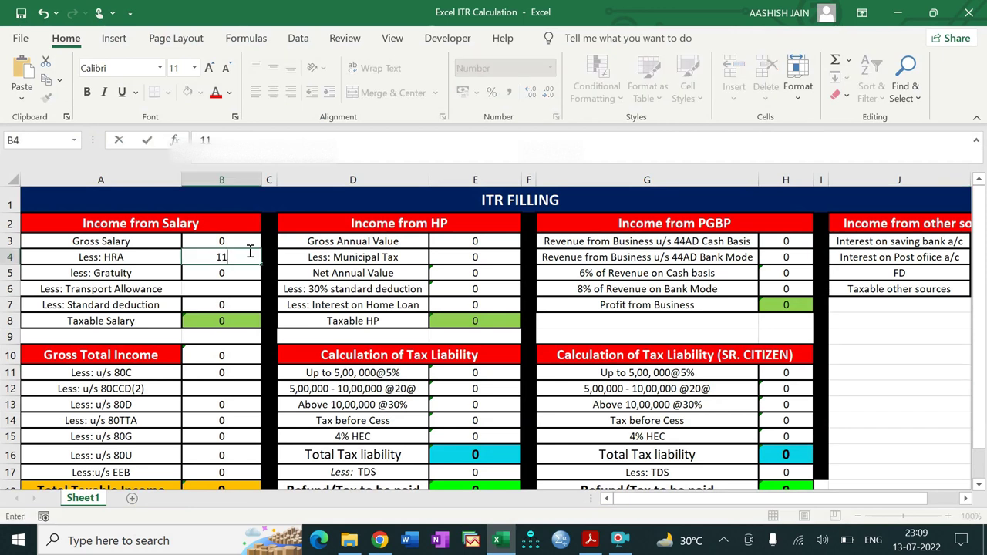
key(BackSpace)
key(BackSpace)
Step: Enter 1148527 as the Gross Salary under Income from Salary, checking the figure against Form 26AS in Chrome
key(Up)
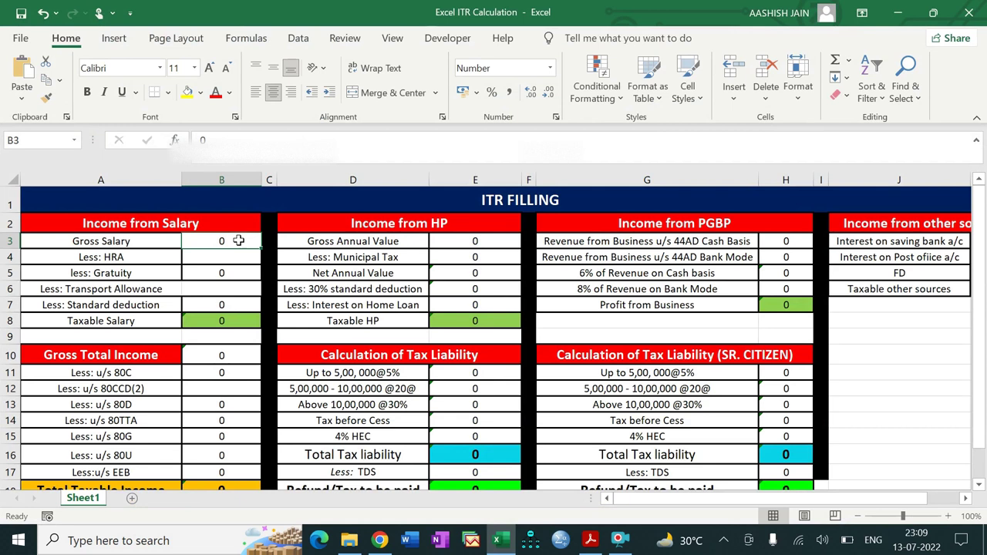
text(11)
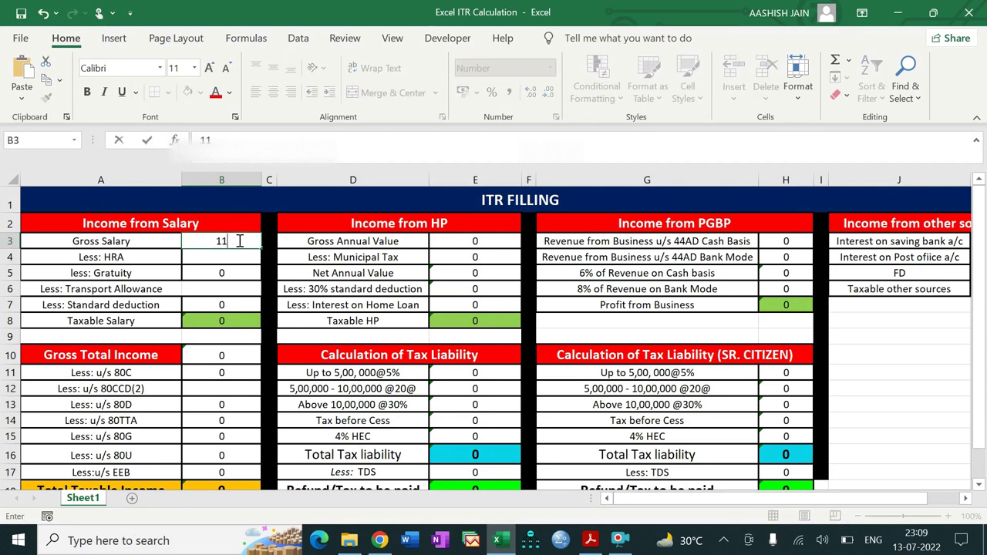
text(48)
click(380, 541)
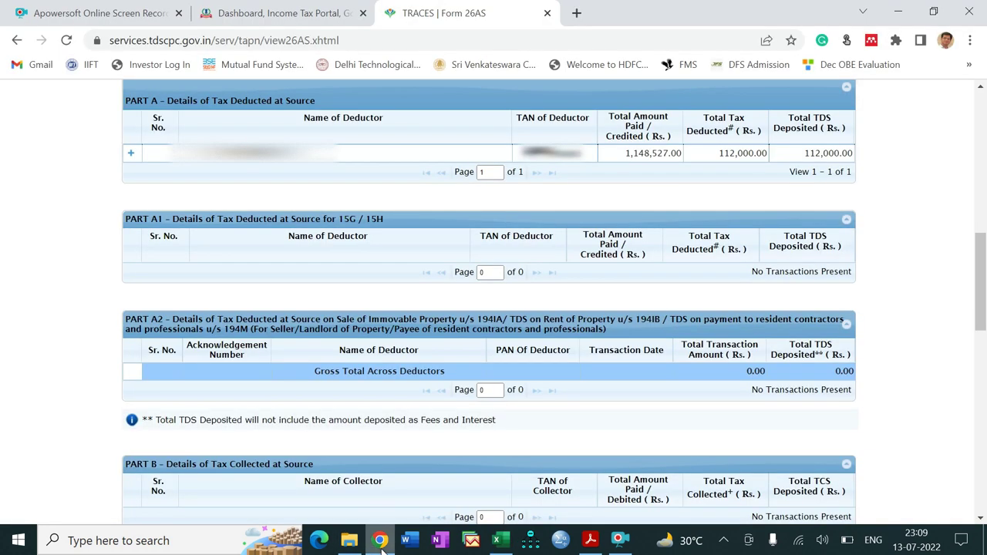
click(381, 541)
text(527)
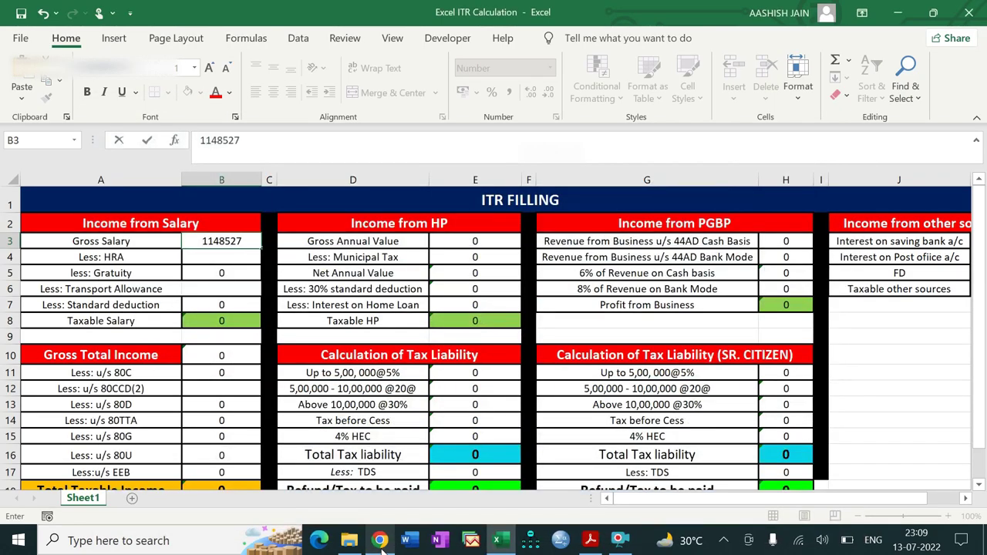
key(Tab)
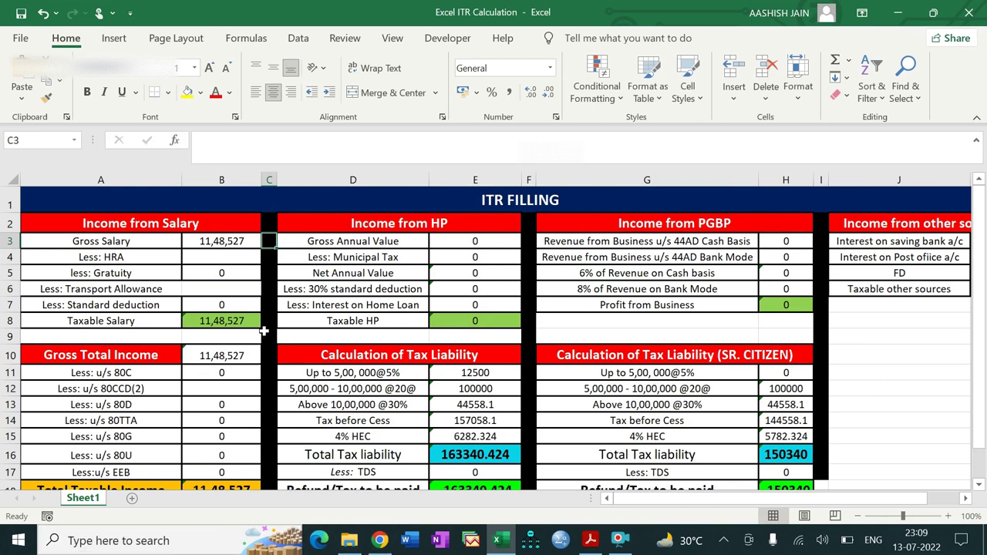
Step: Look up the house rent allowance in the Form 16 PDF, return to Excel and enter 9527 for Less: HRA
click(227, 263)
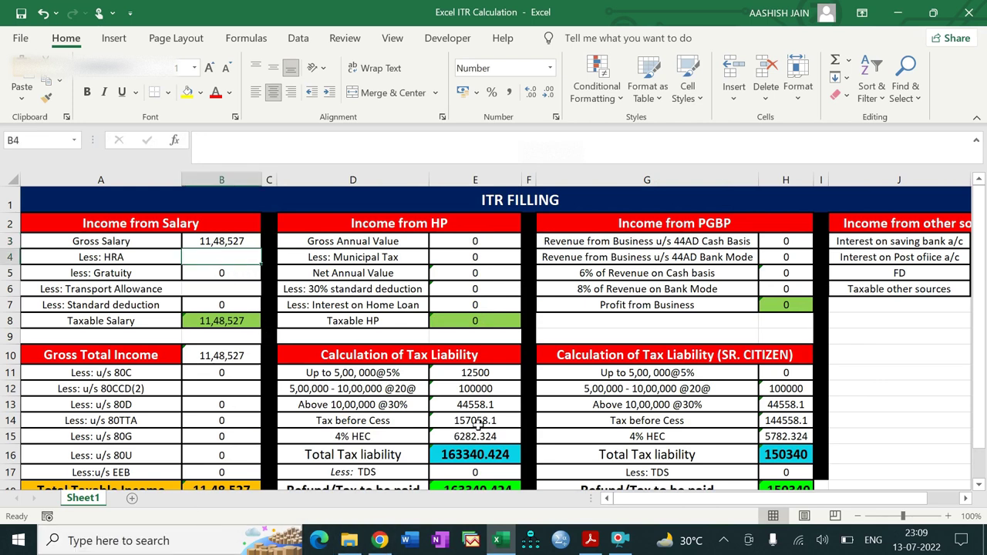
click(591, 542)
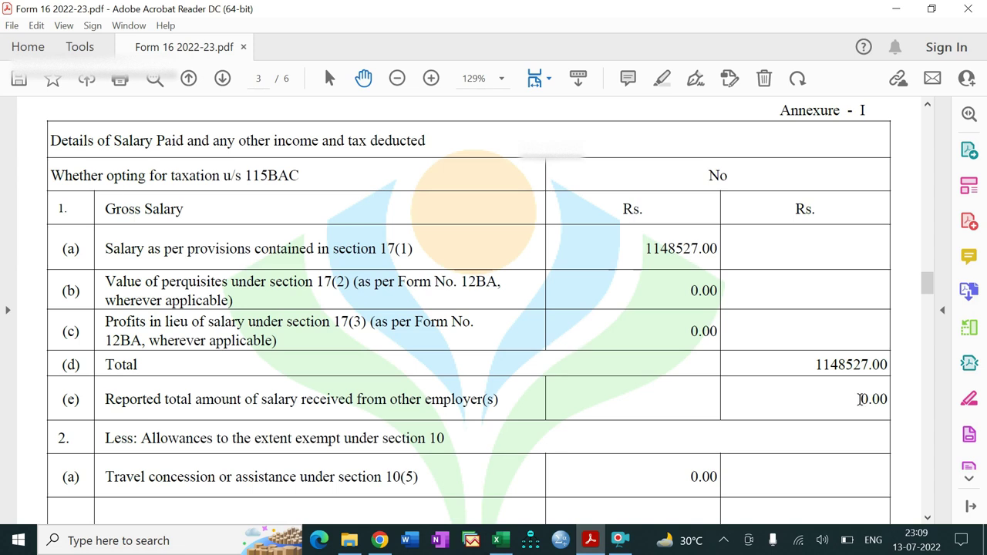
scroll(860, 399, down, 1)
scroll(859, 399, down, 10)
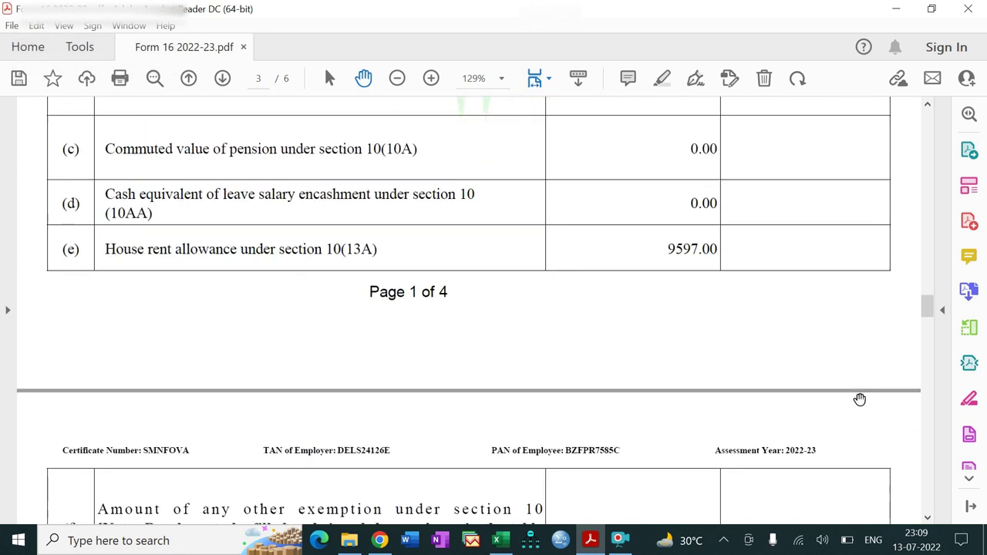
click(499, 541)
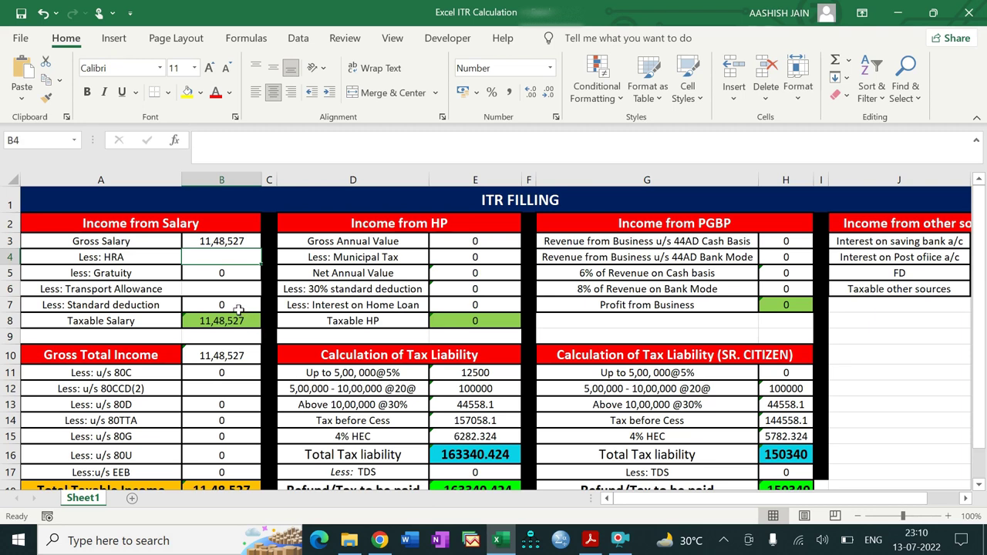
click(223, 276)
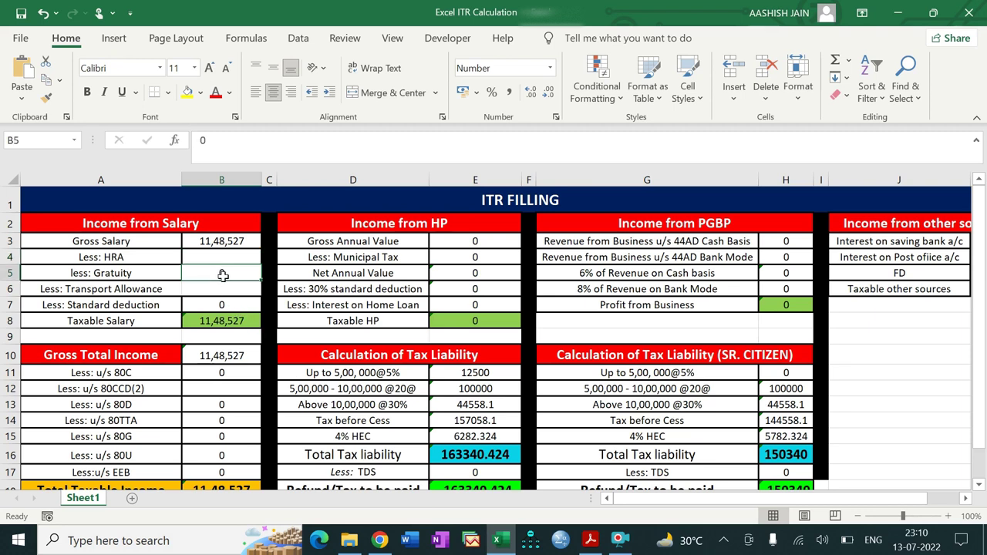
key(Up)
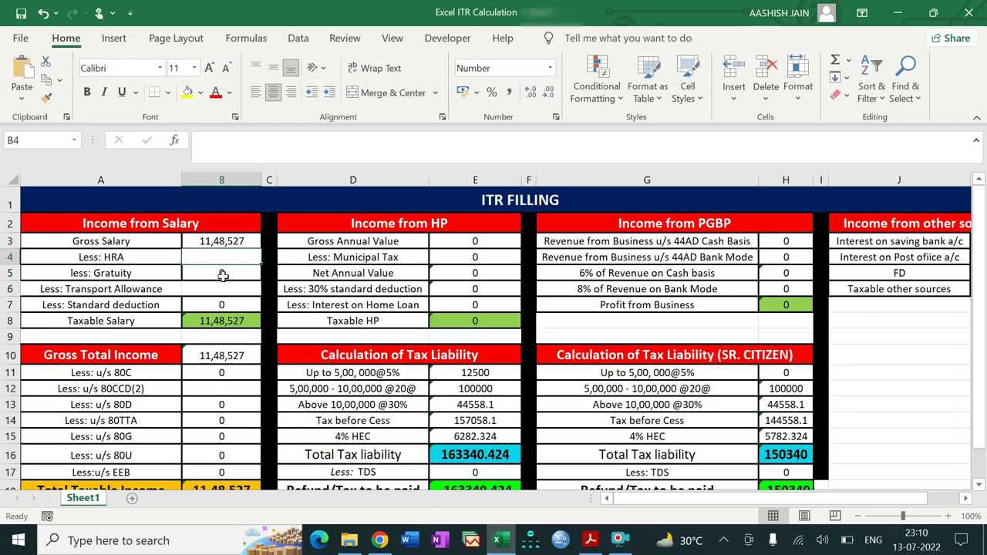
text(9)
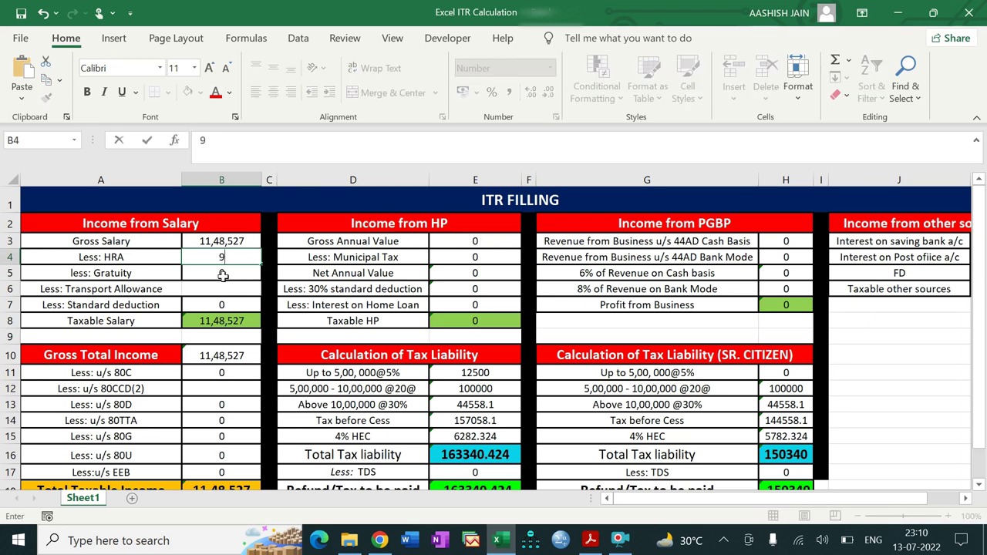
text(527)
key(Tab)
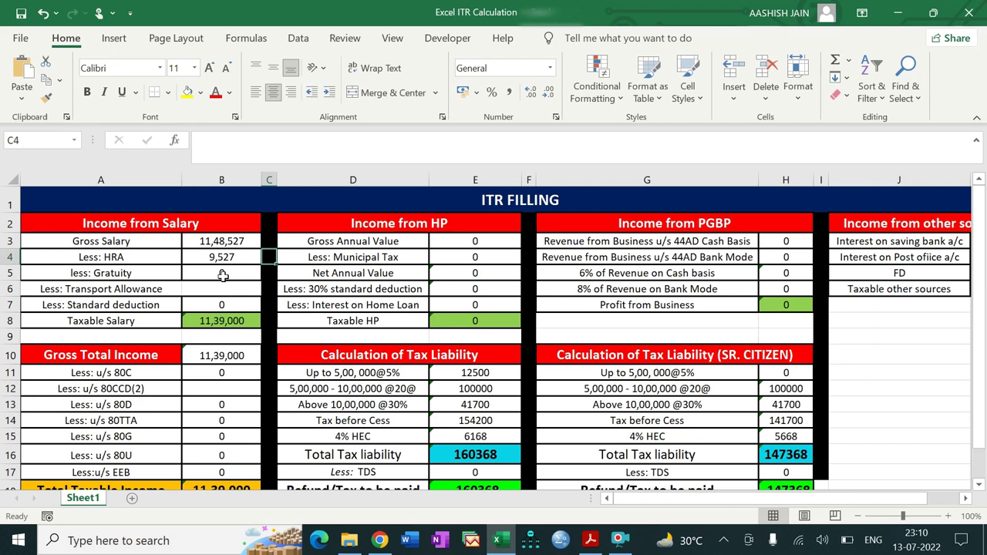
key(Tab)
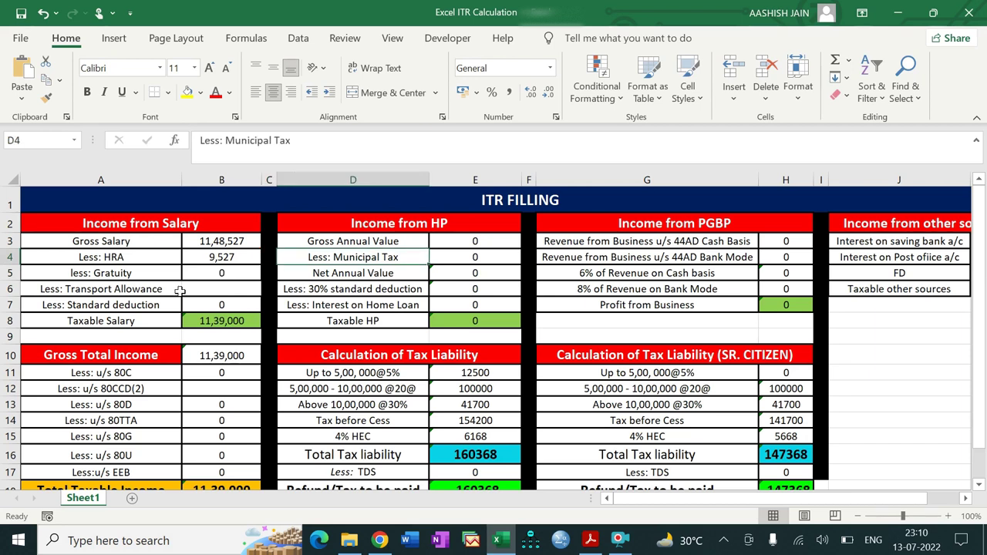
Step: Set Less: Standard deduction under Income from Salary to 50000
click(229, 306)
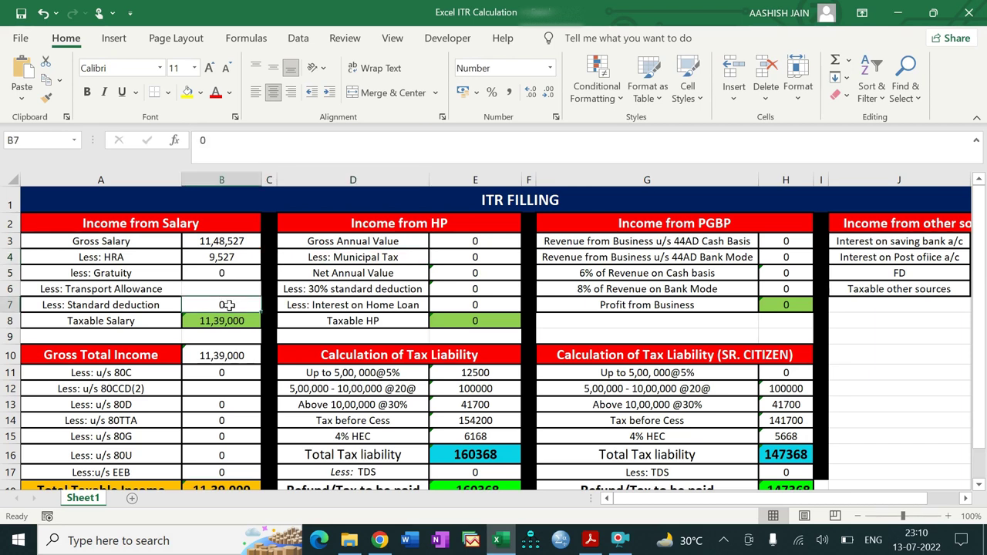
text(50000)
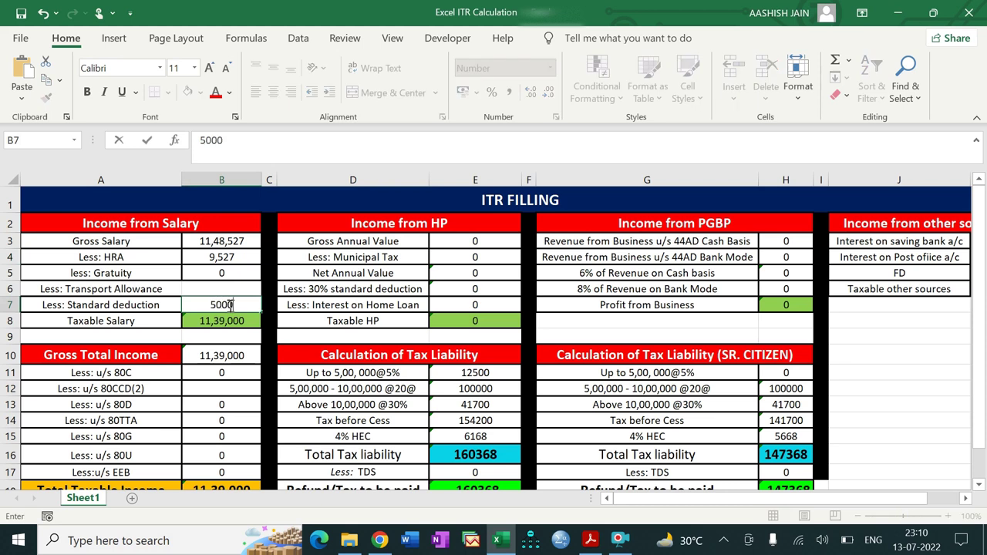
key(Tab)
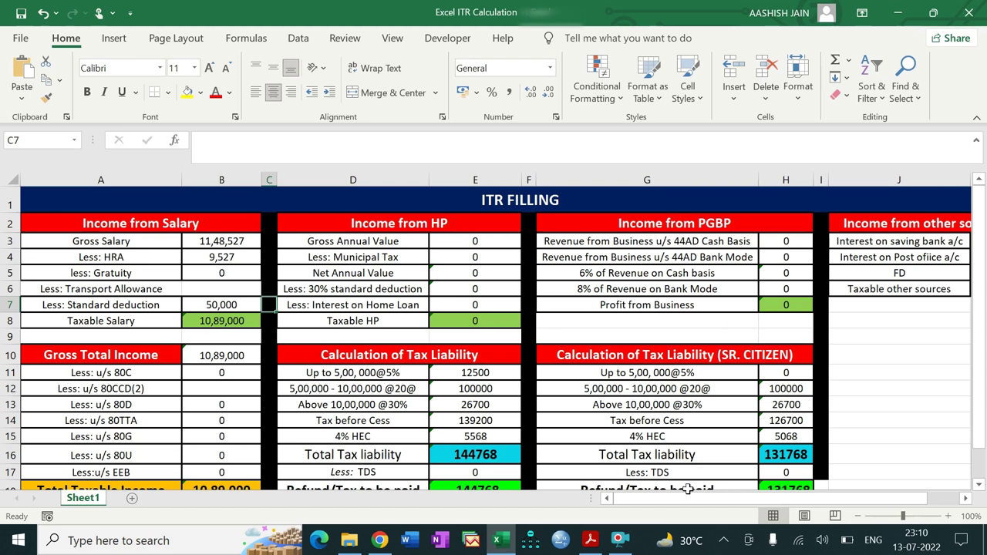
Step: Enter 4567 as the interest on saving bank a/c under Income from other sources
scroll(686, 503, right, 2)
scroll(697, 499, left, 2)
drag(738, 499, 771, 503)
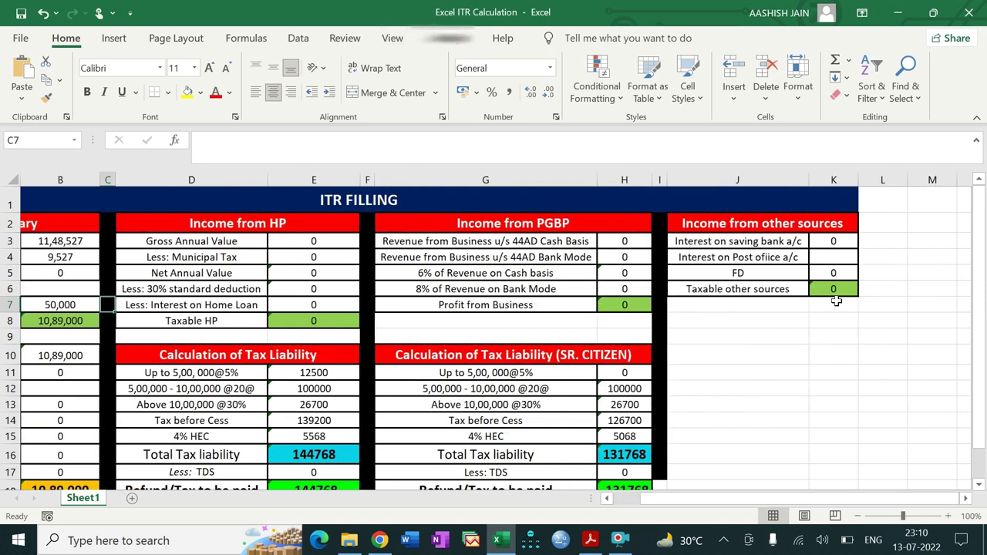
click(831, 240)
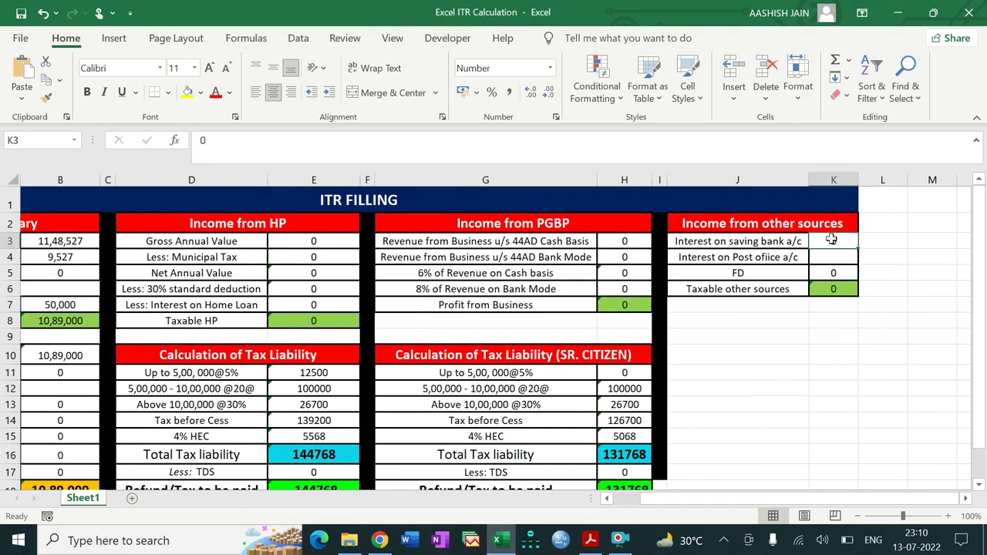
text(4567)
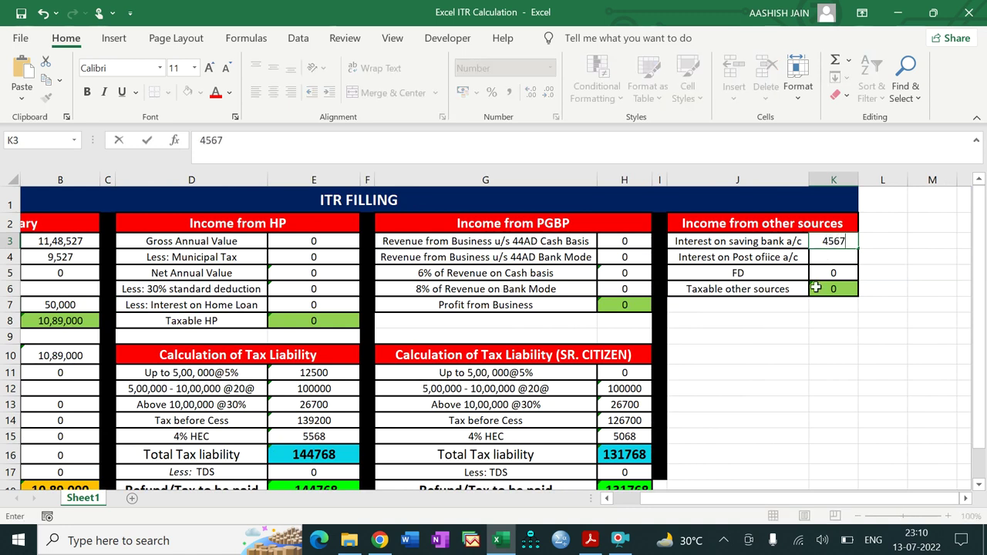
click(816, 321)
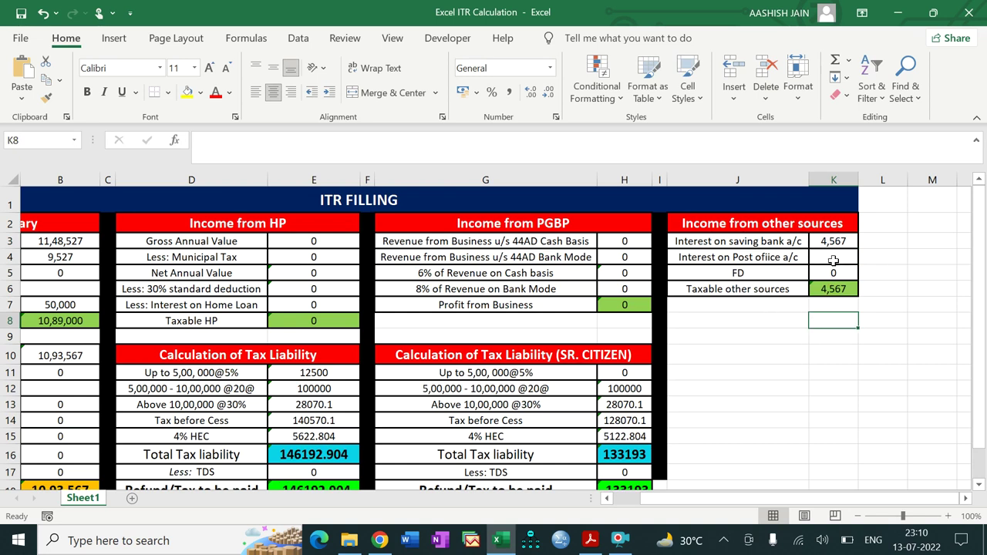
Step: Look up the section 80C deduction in the Form 16 PDF, return to Excel and enter 150000 for Less: u/s 80C
drag(723, 503, 719, 503)
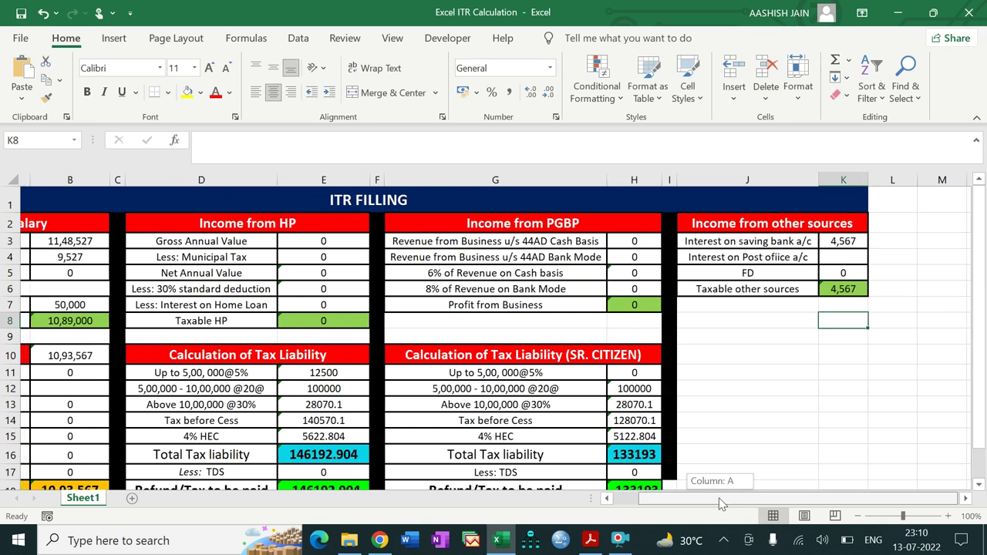
drag(720, 503, 649, 507)
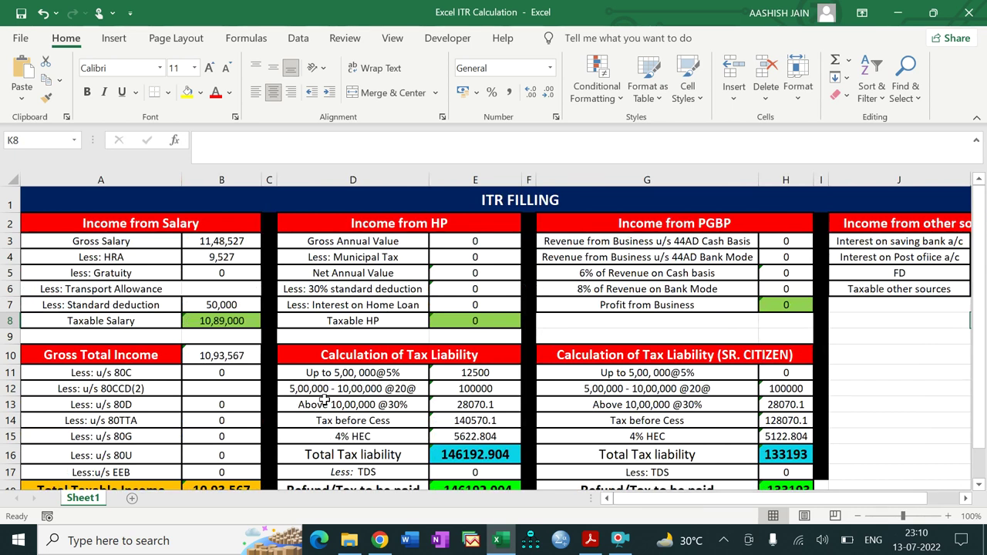
click(591, 539)
scroll(588, 542, down, 10)
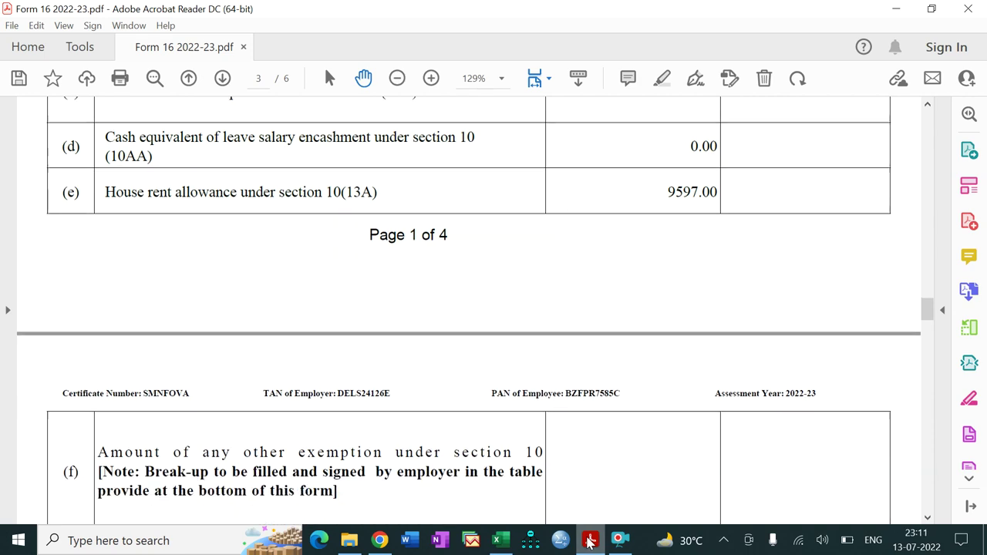
scroll(588, 542, down, 10)
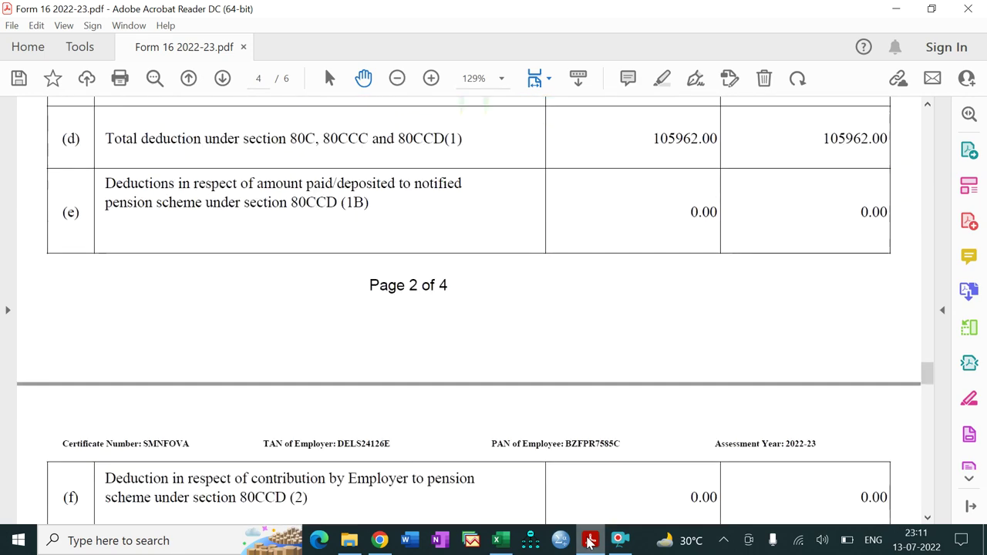
scroll(588, 542, up, 5)
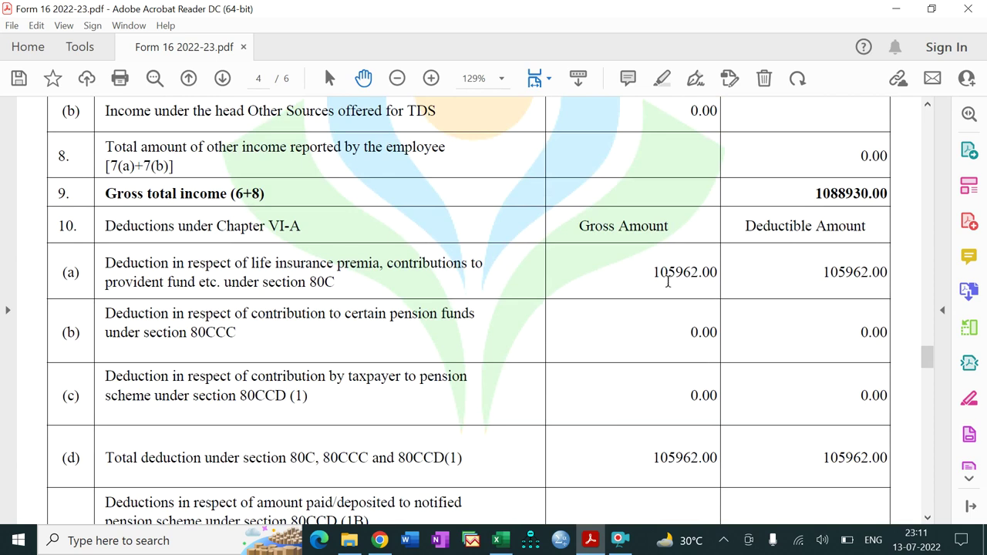
click(499, 539)
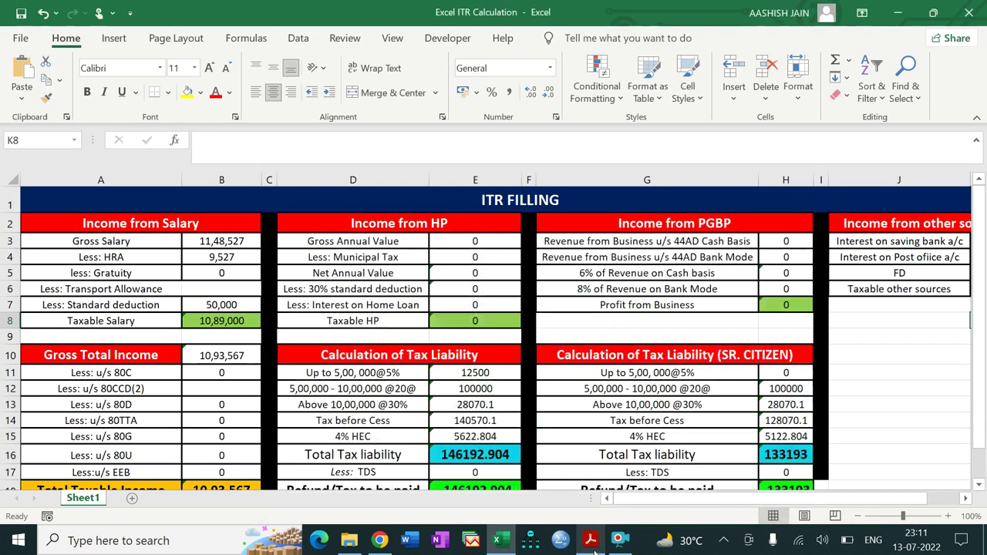
click(228, 375)
text(1,50,000)
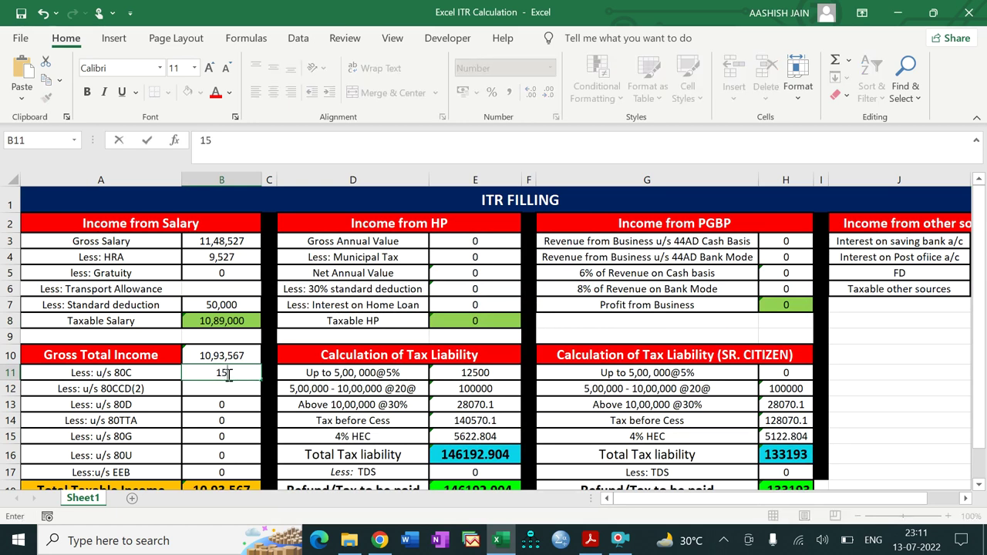
key(Return)
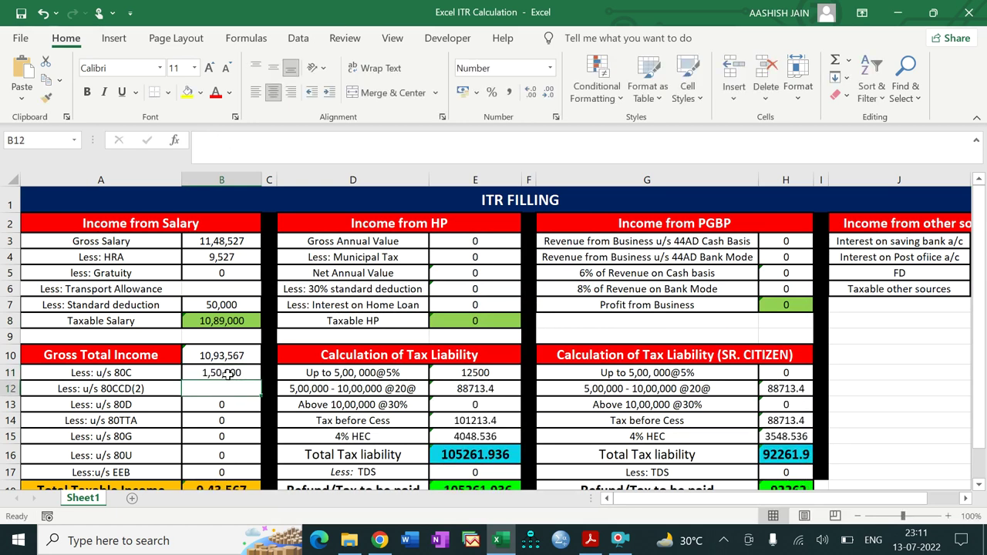
Step: Look up the section 80D health insurance deduction in the Form 16 PDF and enter 8247 for Less: u/s 80D in Excel
click(222, 404)
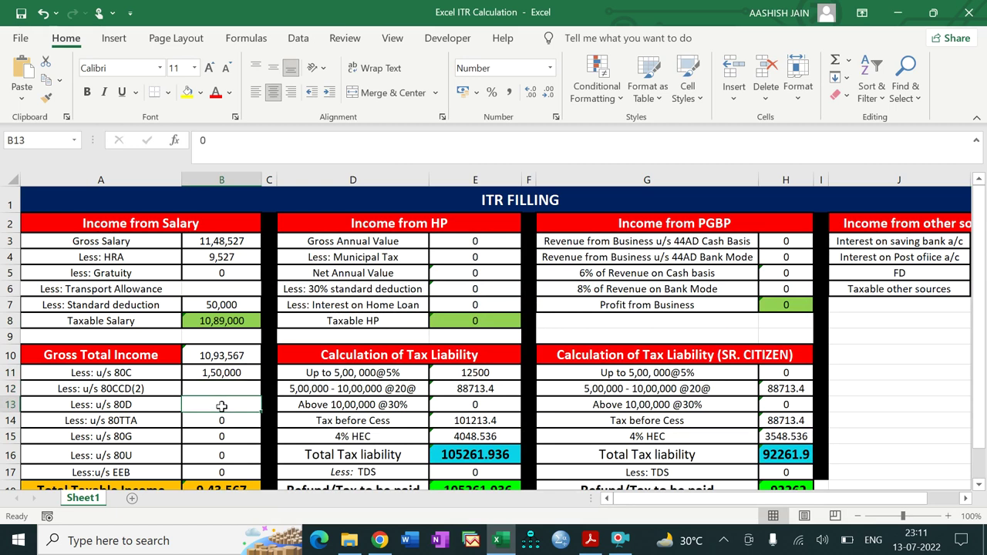
click(587, 544)
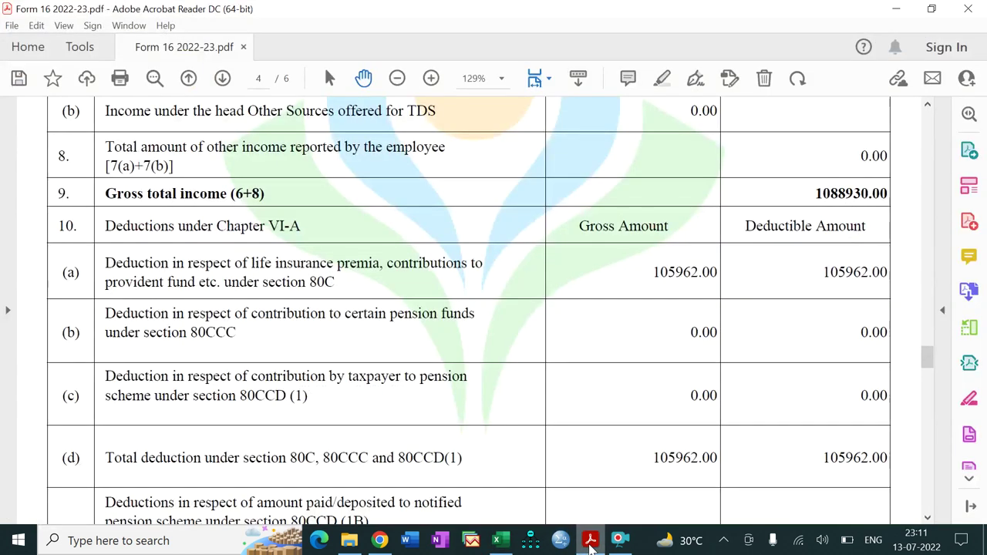
scroll(590, 544, down, 6)
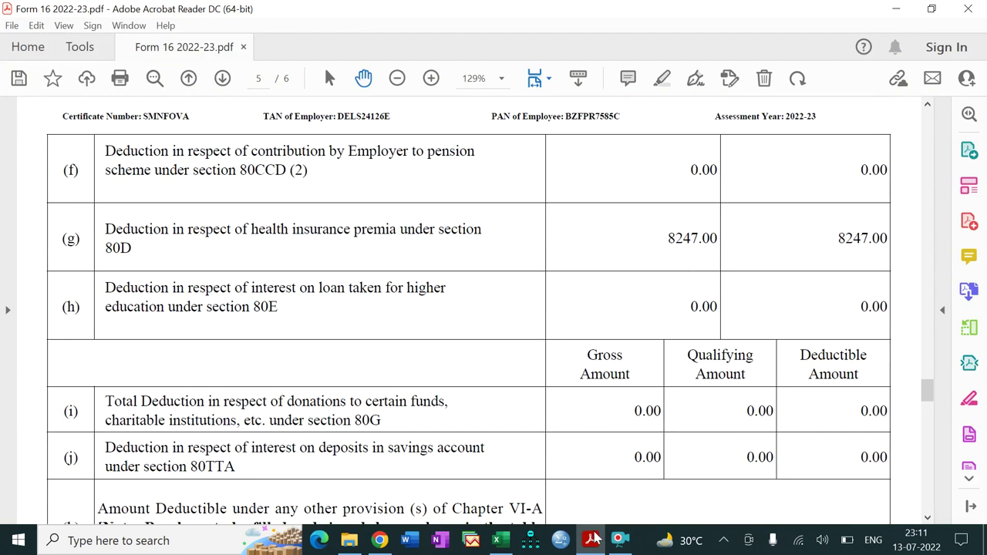
click(590, 542)
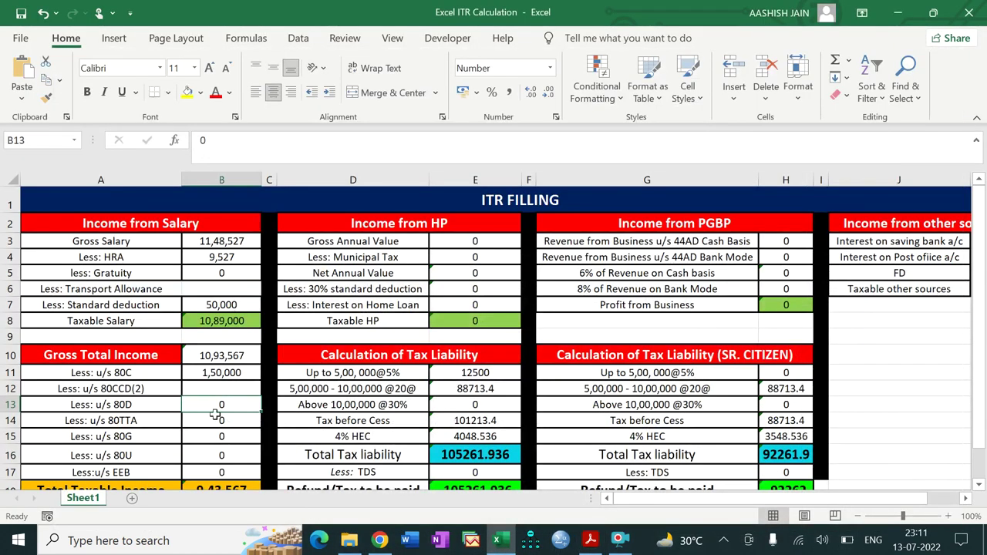
text(8247)
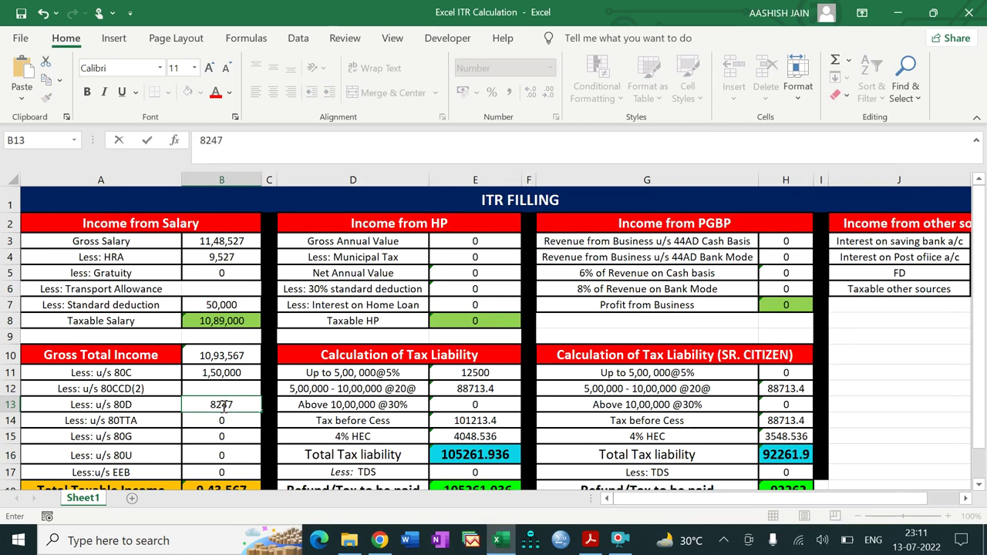
key(Tab)
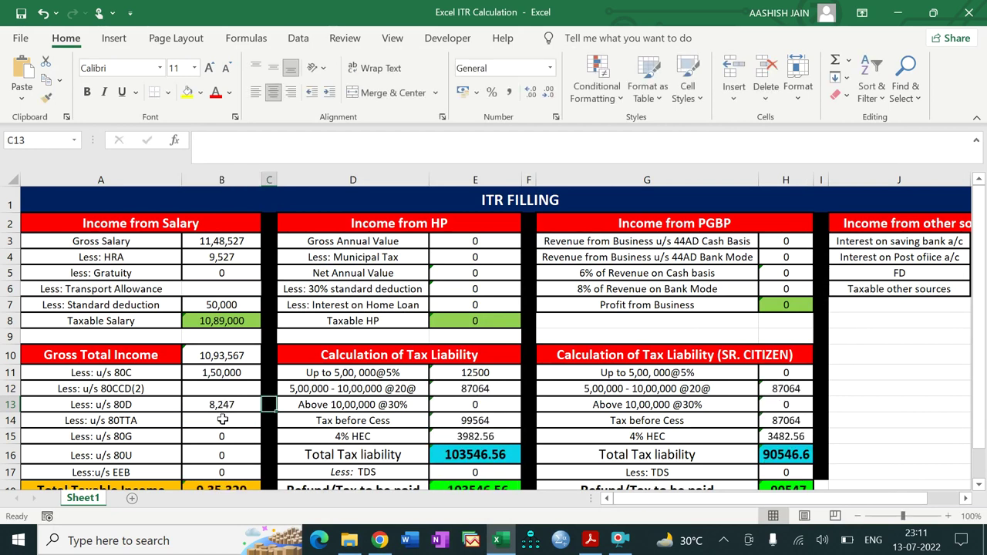
Step: Check the saving bank interest under Income from other sources and enter 4567 for Less: u/s 80TTA
click(223, 420)
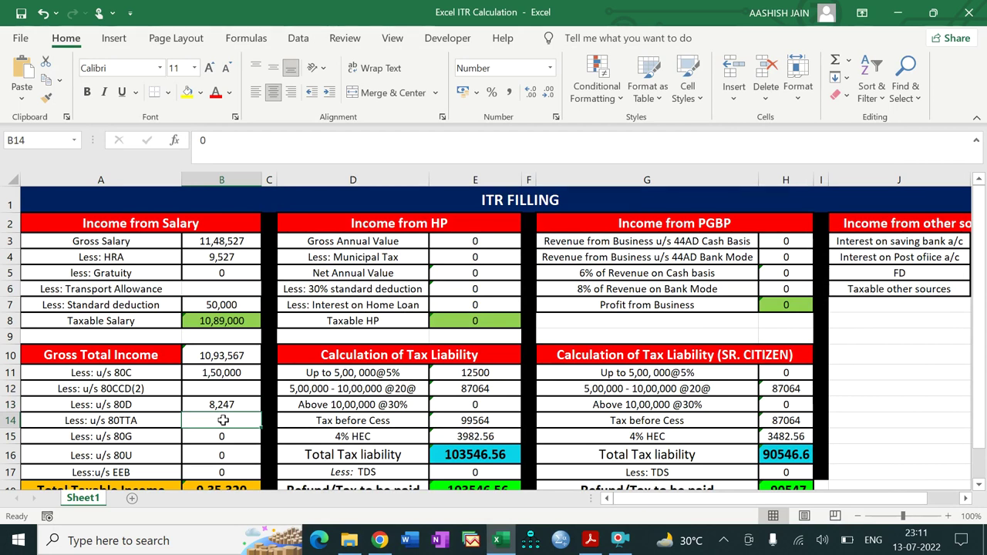
drag(659, 503, 692, 505)
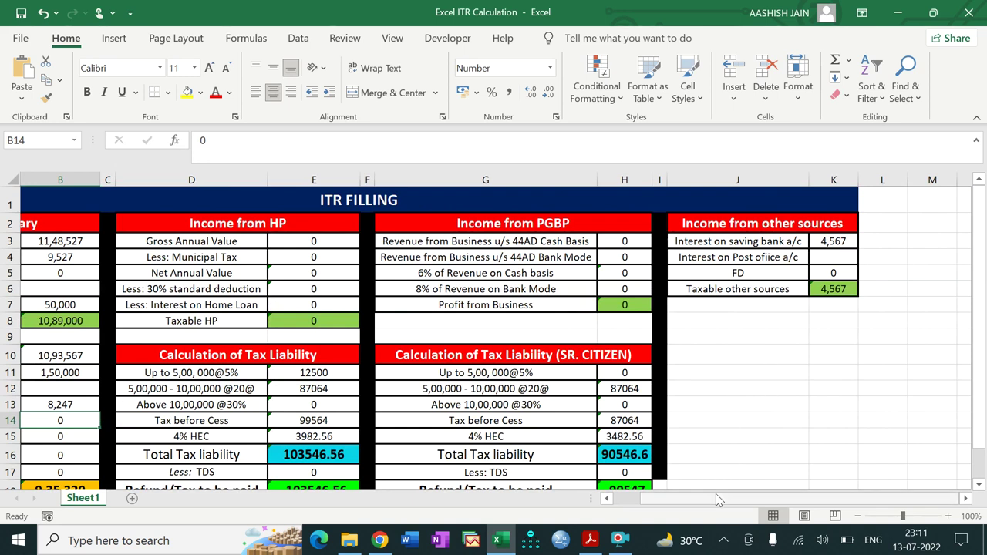
drag(715, 499, 704, 500)
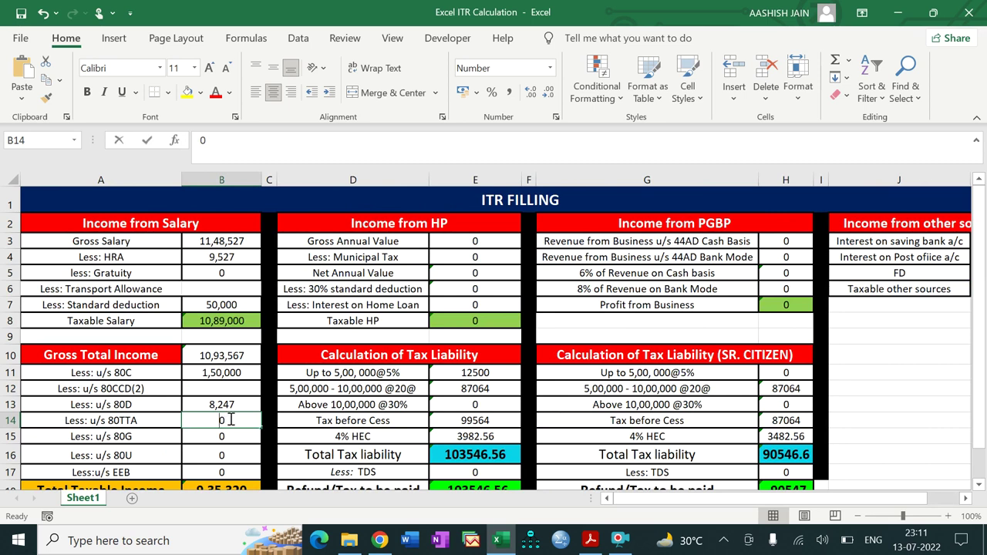
text(4567)
key(Return)
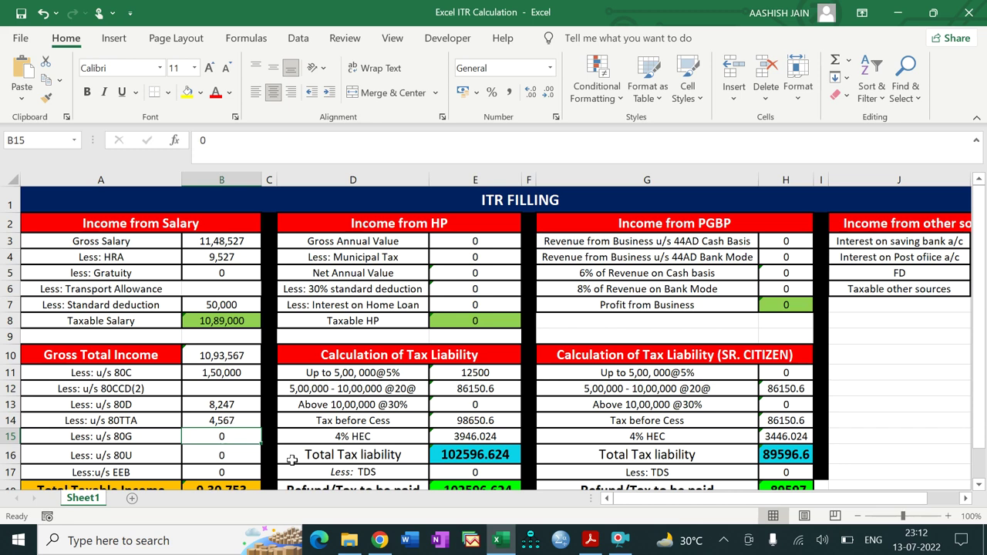
Step: Check the total TDS deposited on Form 26AS in Chrome and enter 112000 for Less: TDS under Calculation of Tax Liability in Excel
drag(984, 349, 981, 362)
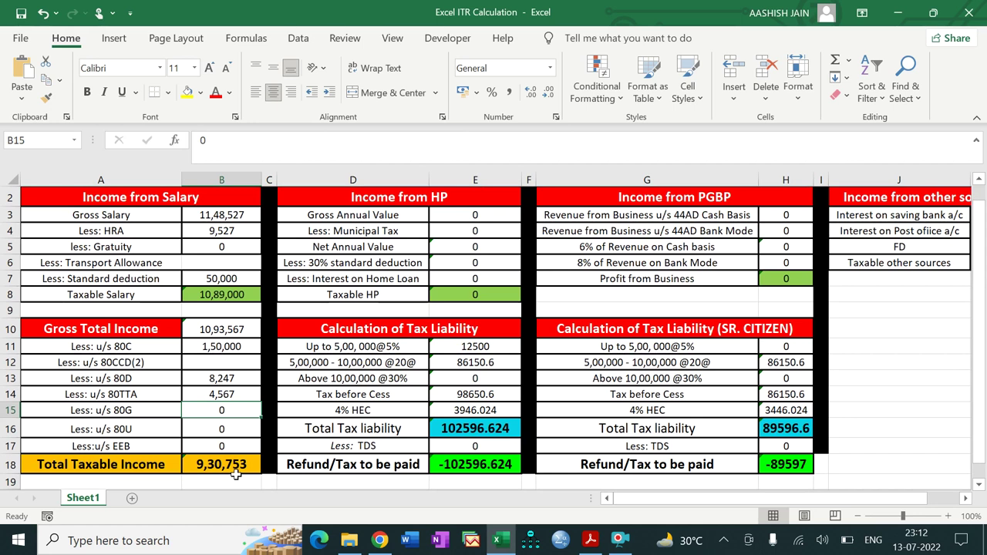
click(476, 444)
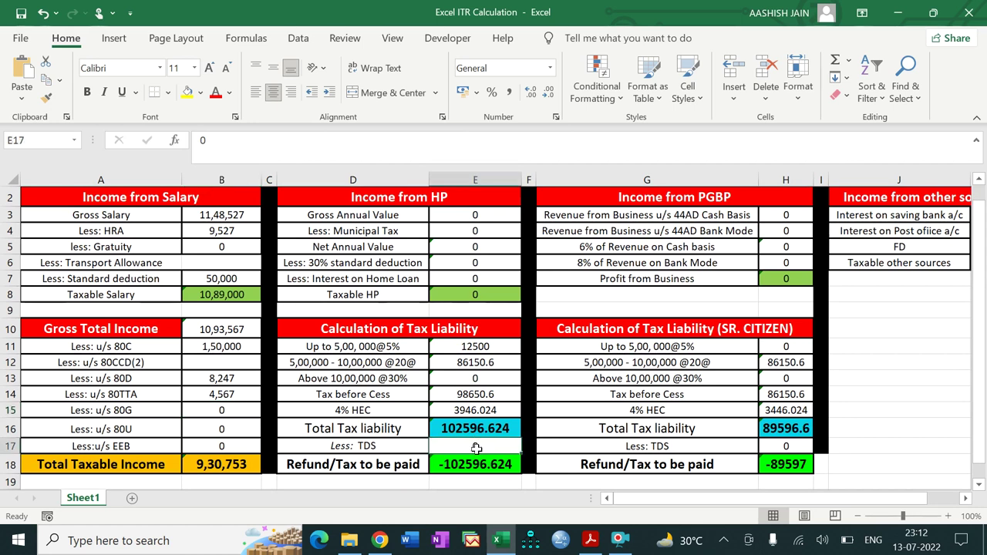
click(379, 540)
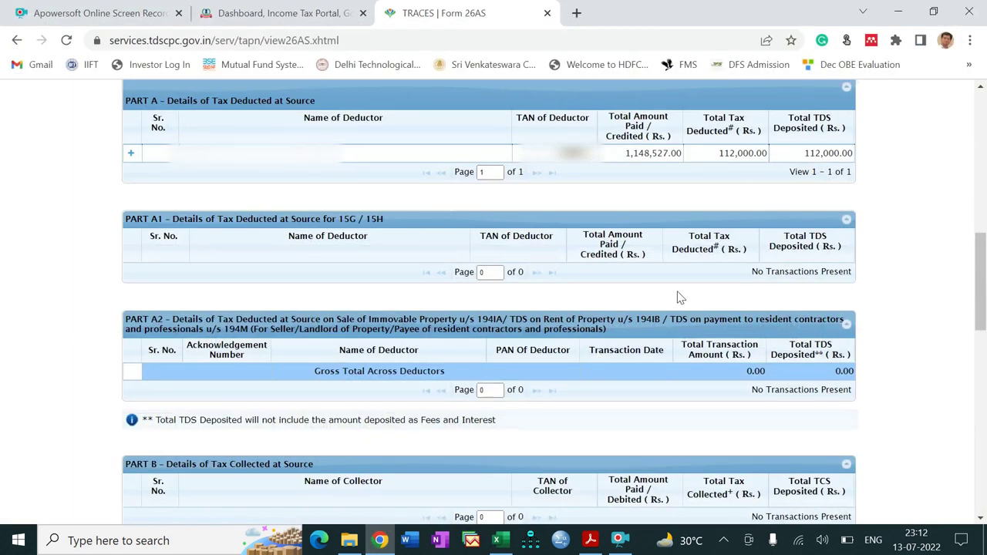
click(503, 542)
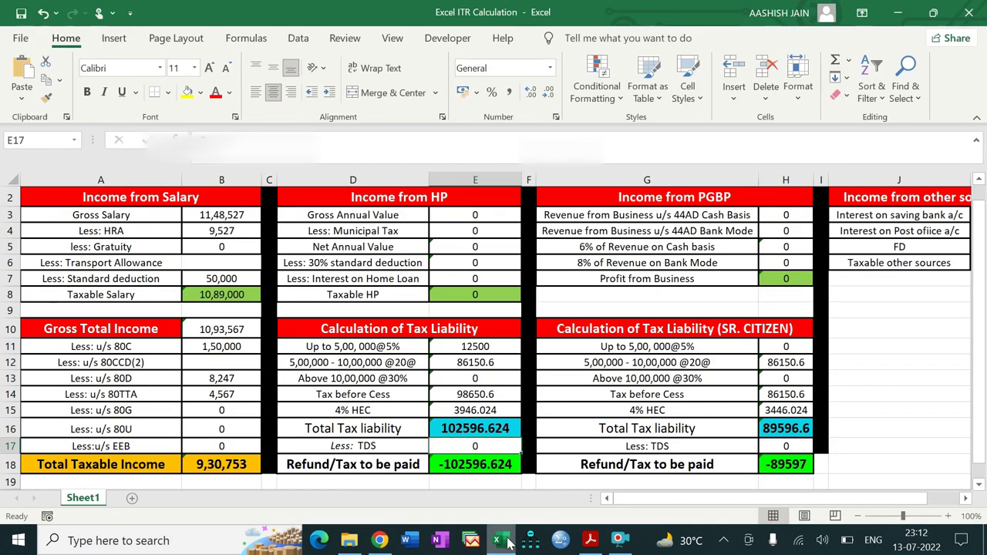
text(1)
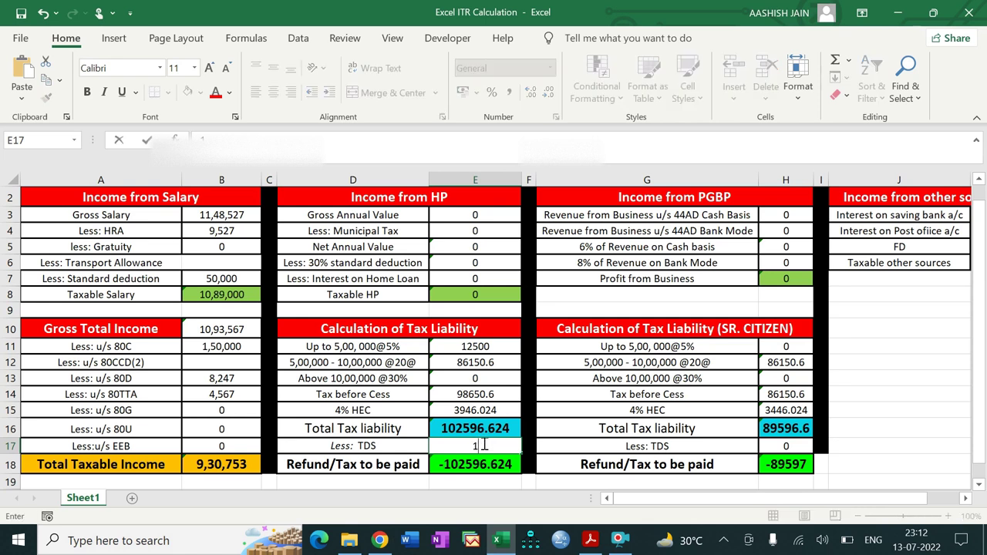
text(12000)
key(Return)
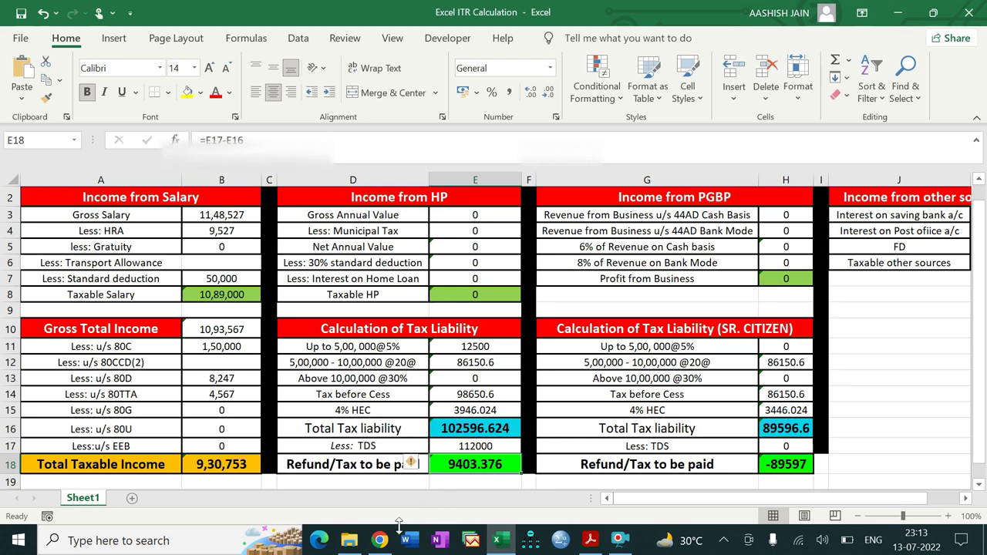
Step: Switch to the e-Filing dashboard in Chrome and open the Annual Information Statement (AIS), proceeding to the Compliance Portal
click(380, 540)
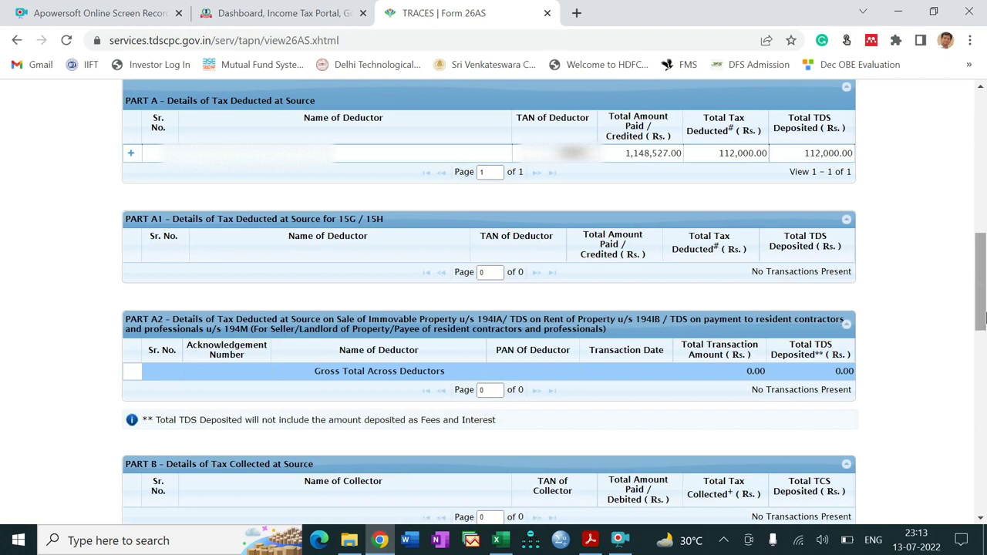
drag(981, 319, 980, 316)
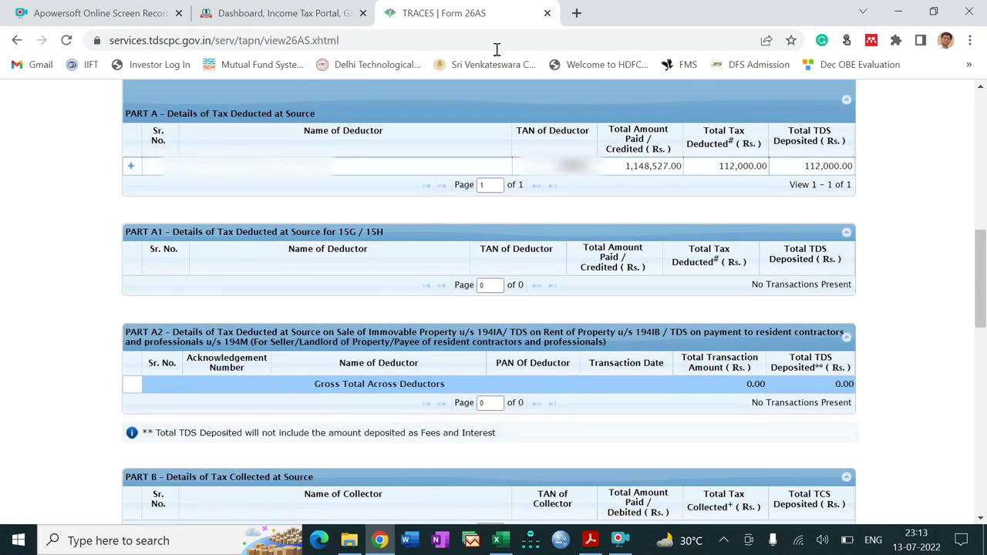
click(306, 8)
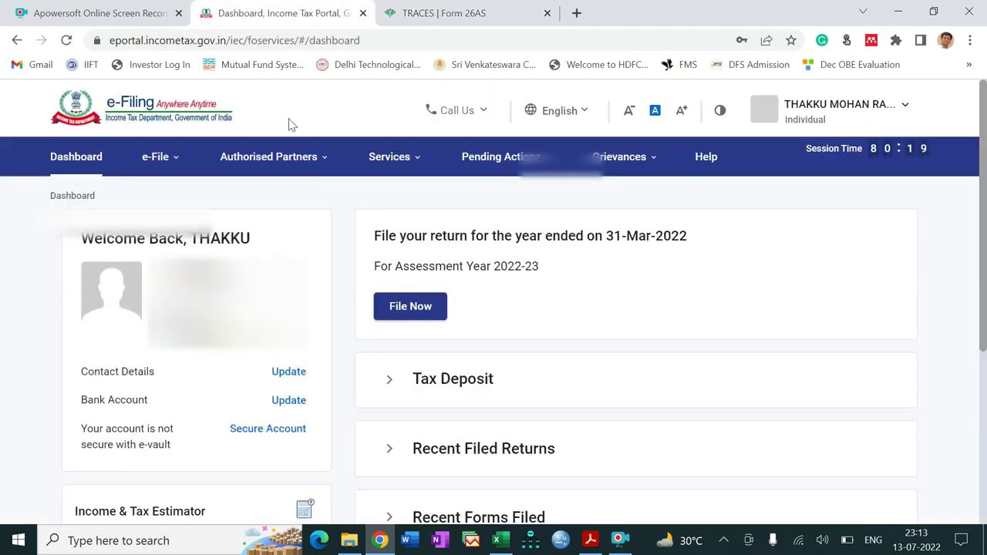
mouse_move(393, 156)
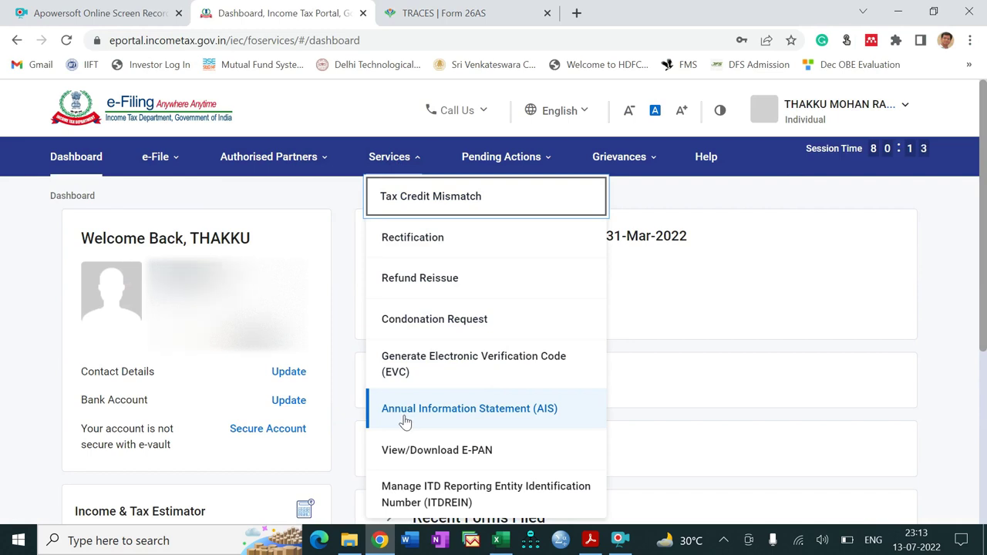
click(490, 417)
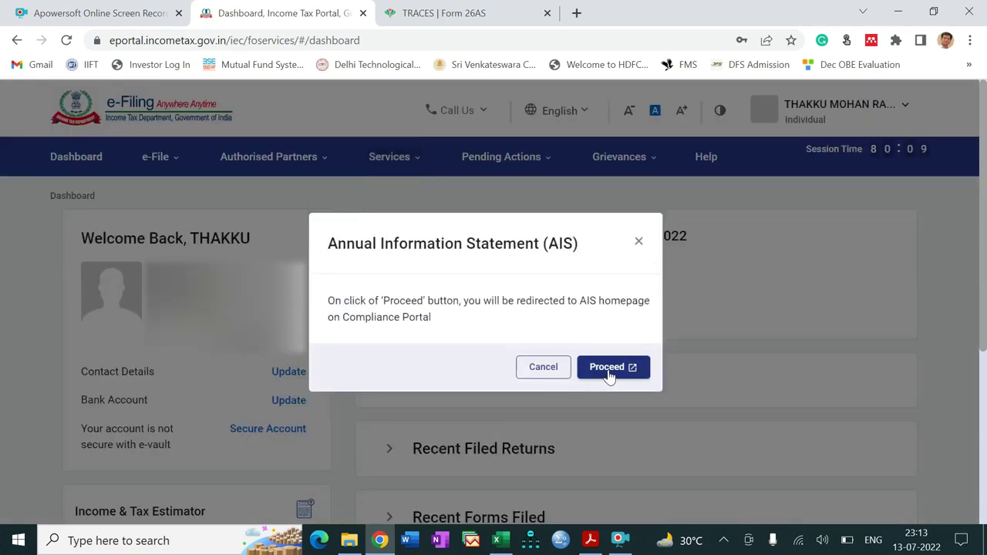
click(609, 371)
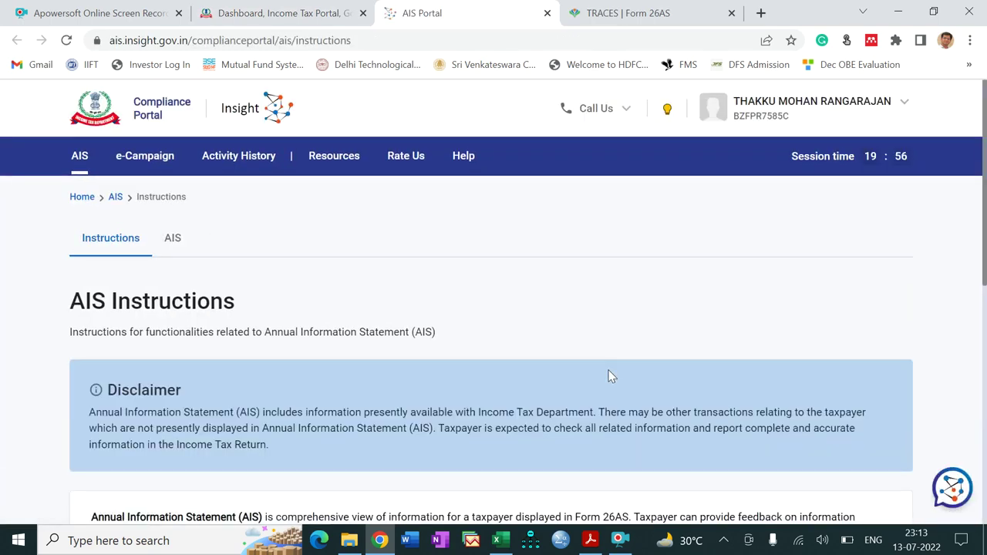
Step: Read through the AIS instructions, open the AIS section and review the Taxpayer Information Summary for F.Y. 2021-22 down to its income categories
drag(985, 247, 985, 423)
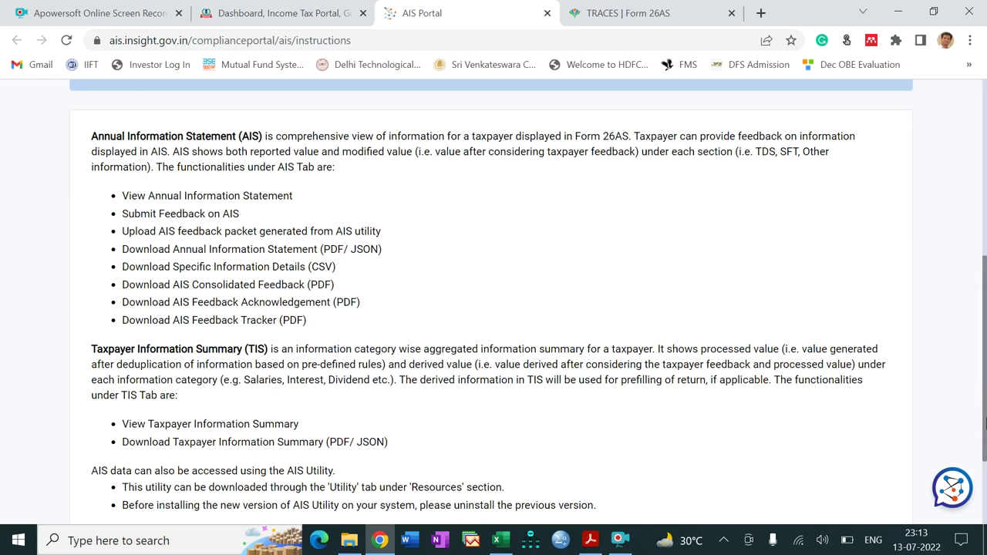
drag(985, 422, 985, 308)
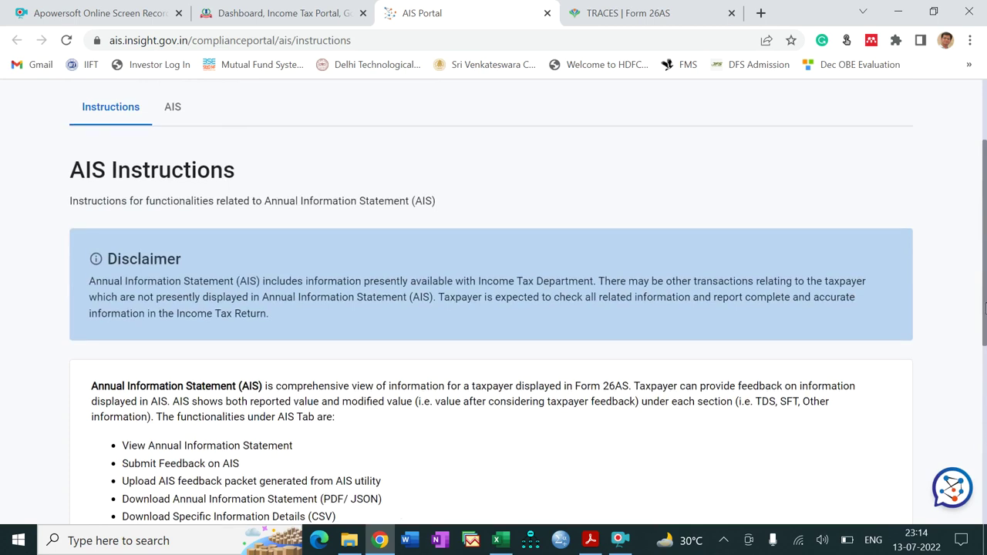
click(174, 112)
drag(984, 220, 985, 302)
click(313, 339)
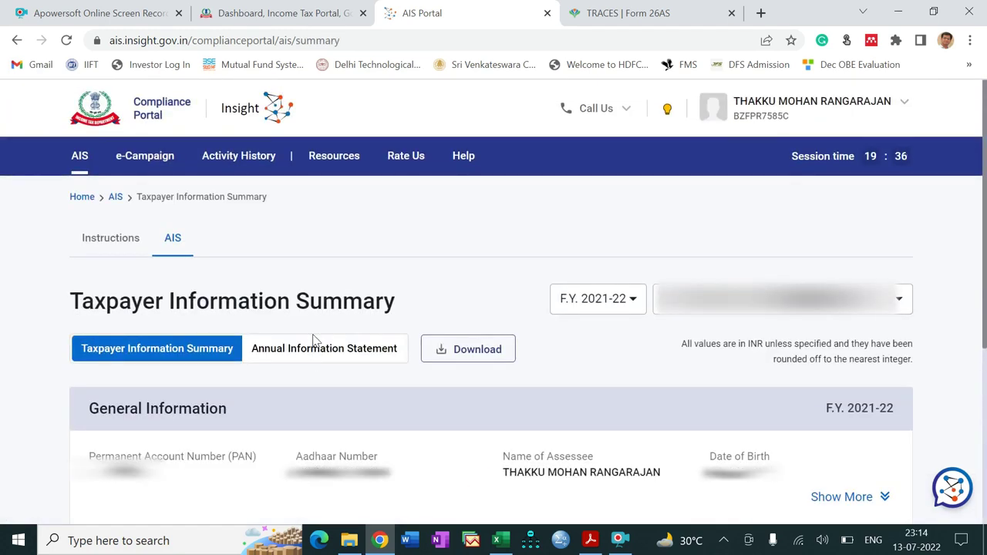
drag(984, 244, 984, 270)
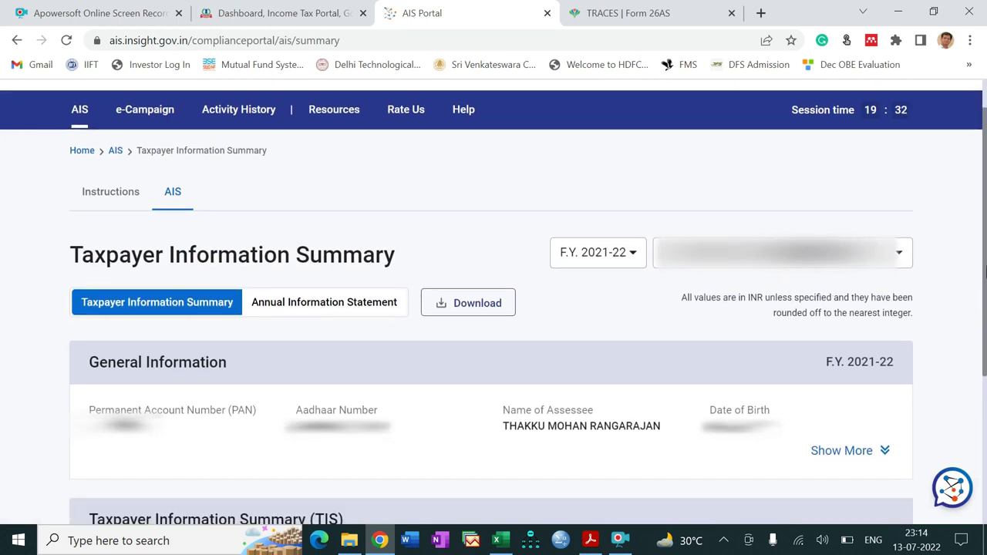
drag(985, 268, 984, 385)
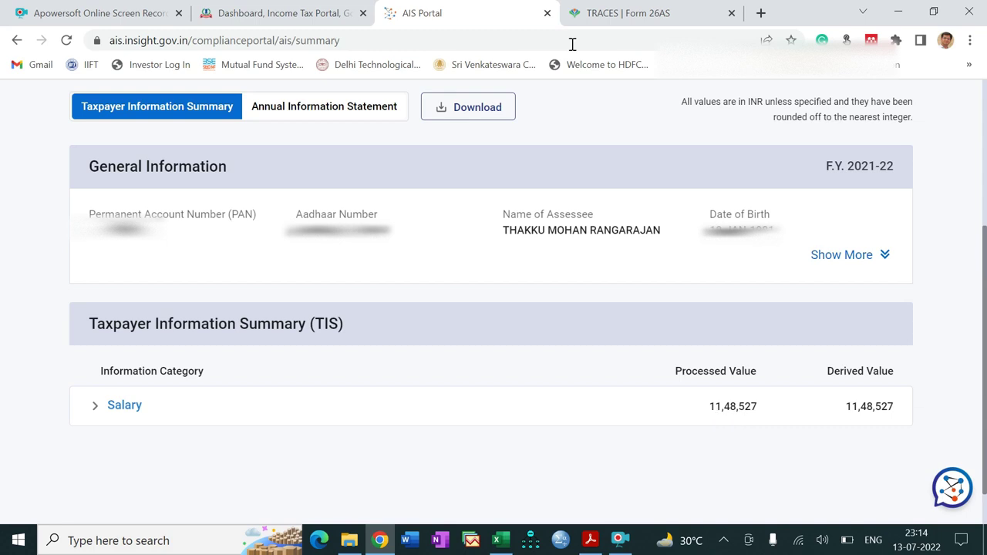
Step: Switch to the e-Filing dashboard and open the File Income Tax Return page
click(301, 7)
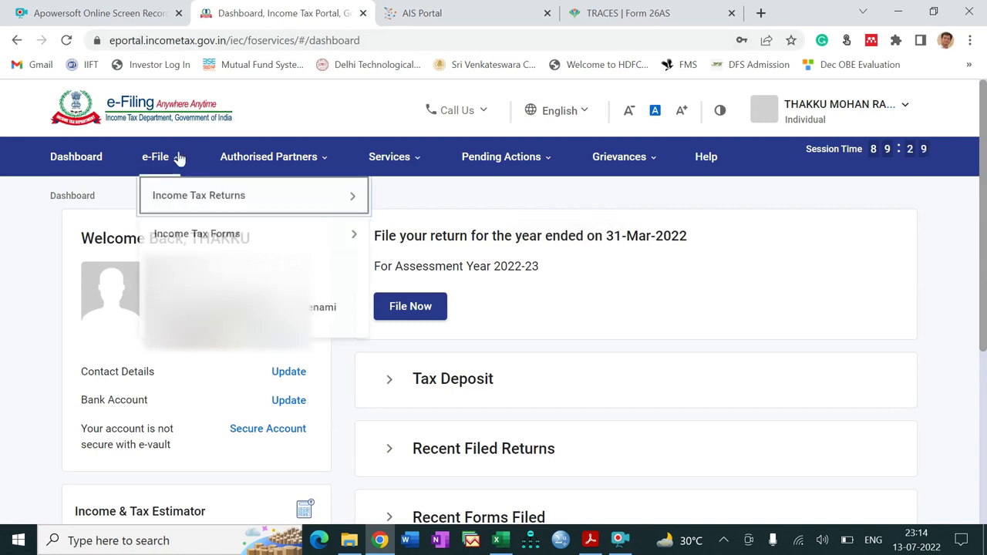
click(623, 542)
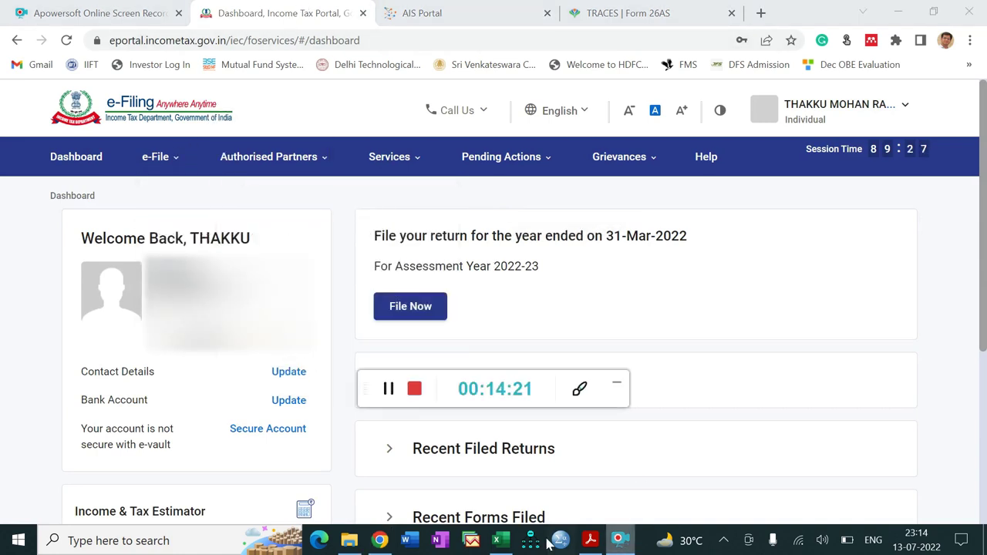
click(616, 383)
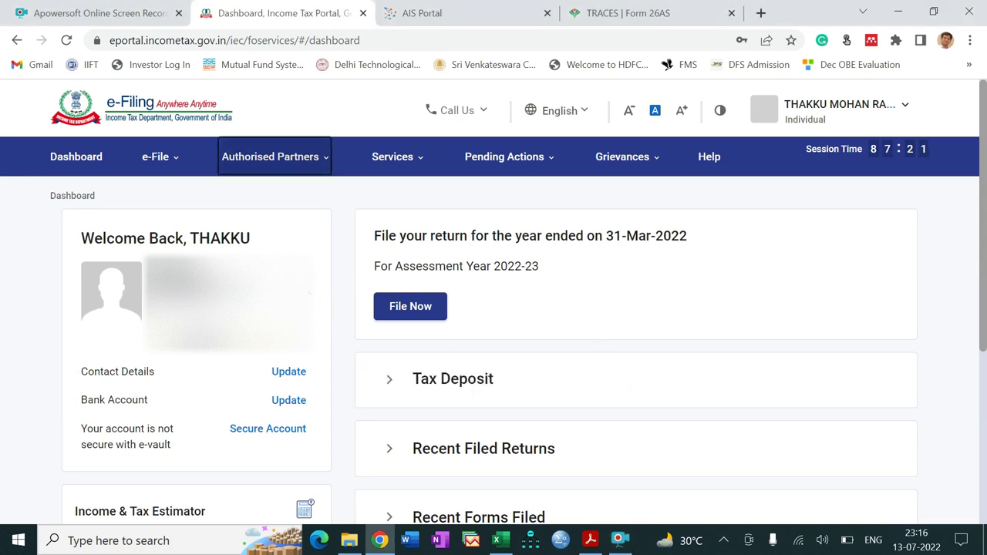
click(168, 168)
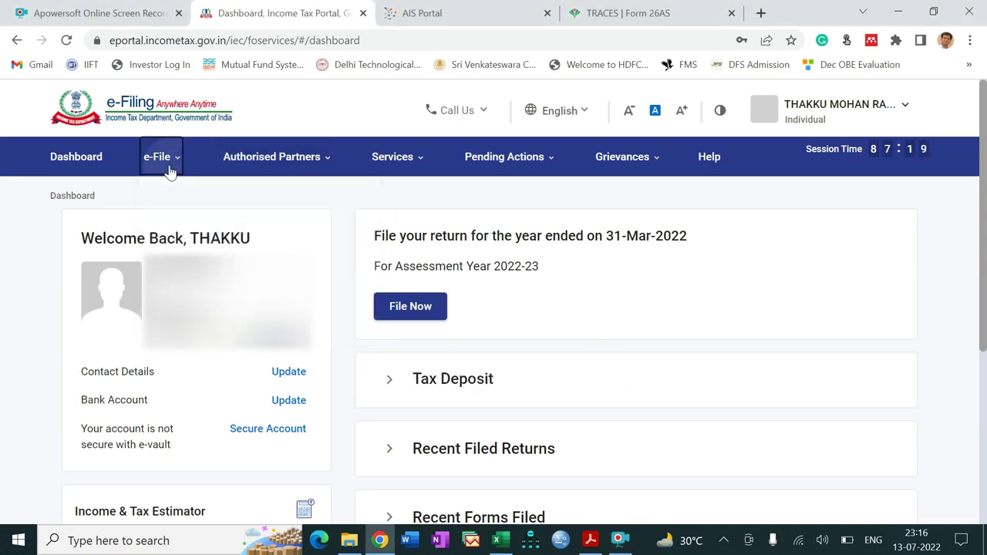
click(164, 157)
mouse_move(177, 193)
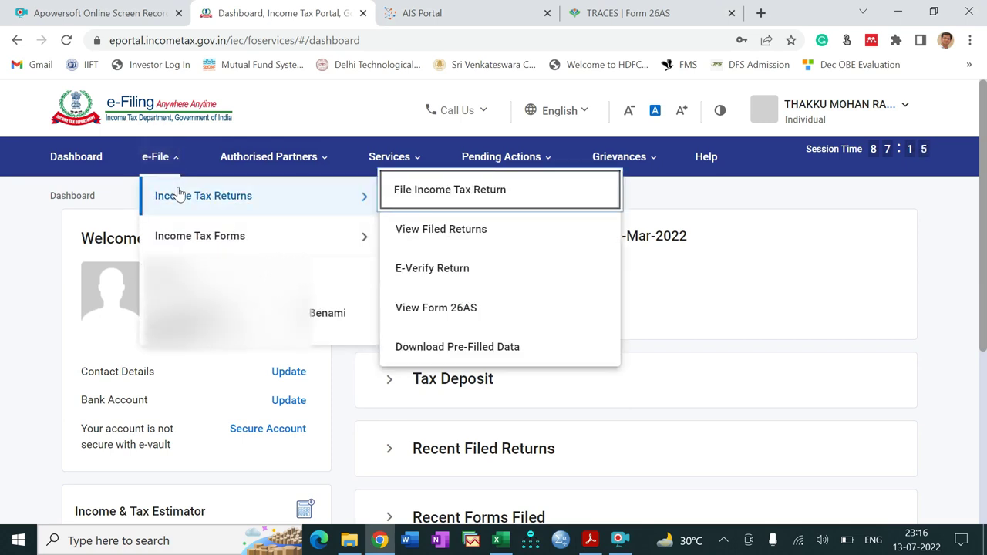
click(441, 197)
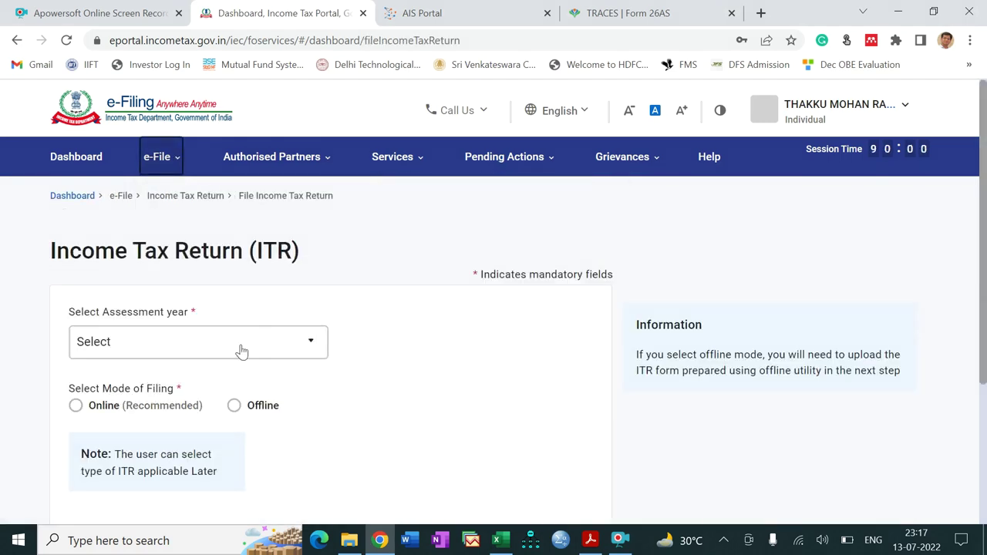
Step: Set the assessment year to 2022-23 (Current A.Y.) and the filing mode to Online, and continue
click(239, 353)
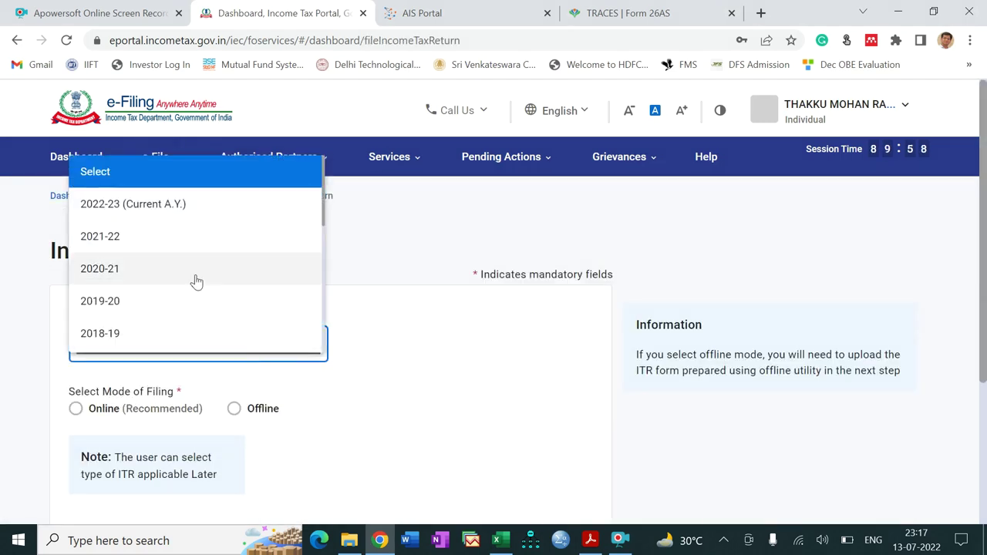
click(168, 214)
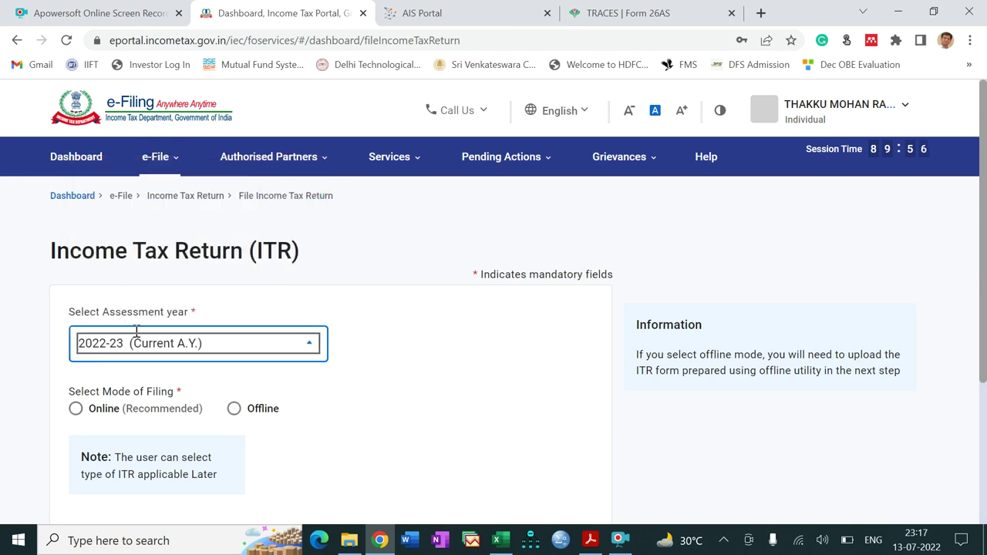
click(76, 409)
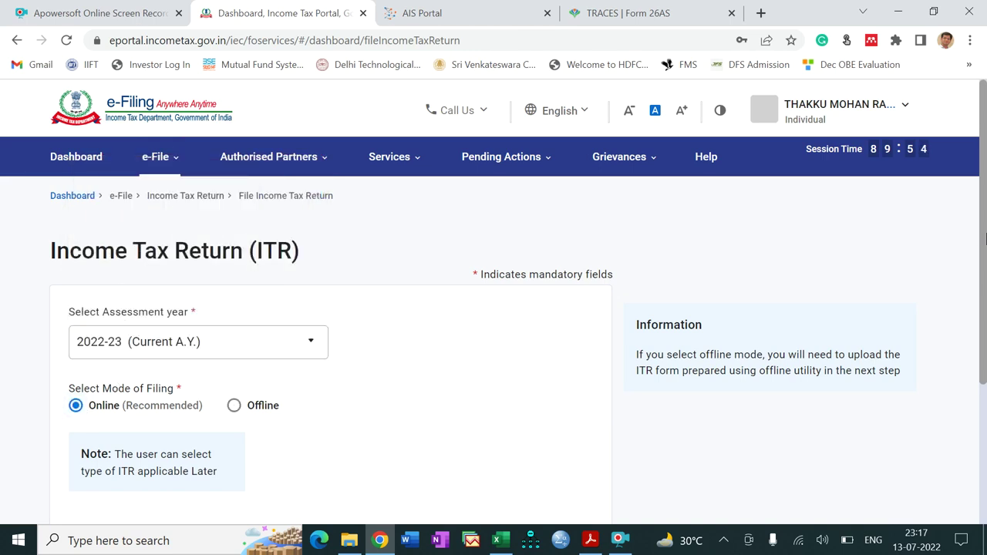
scroll(985, 241, down, 2)
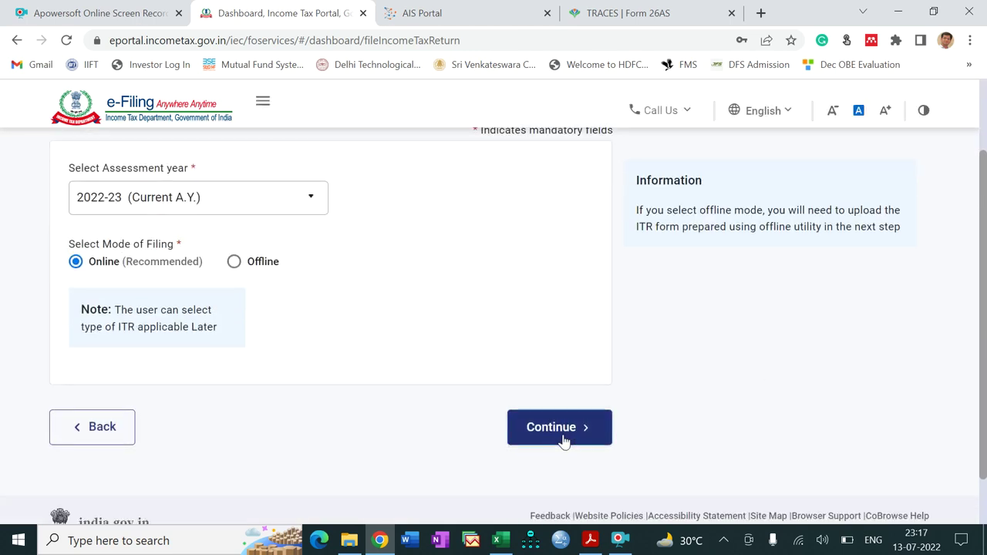
click(561, 429)
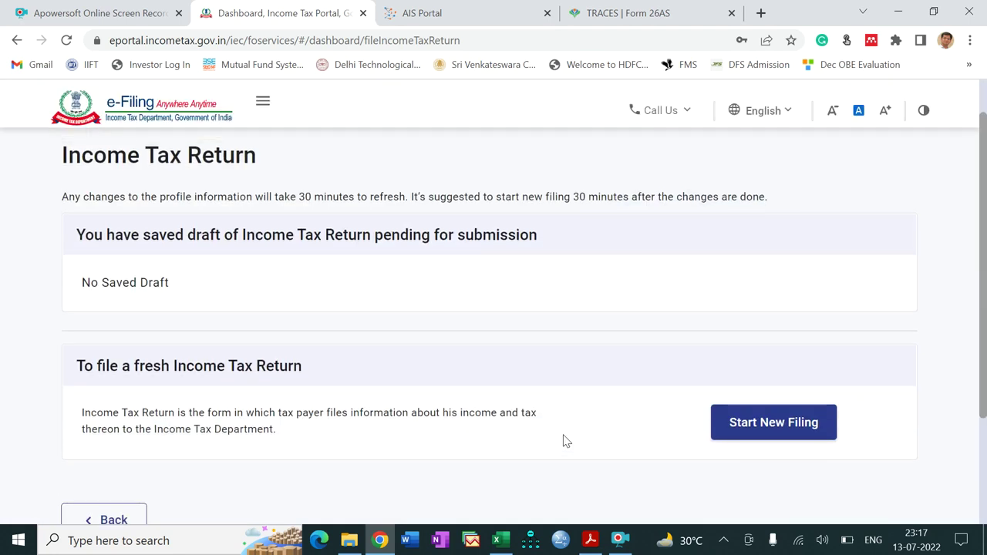
Step: Start a new filing with Individual status, choose ITR - 1 as the form and proceed with it
click(767, 434)
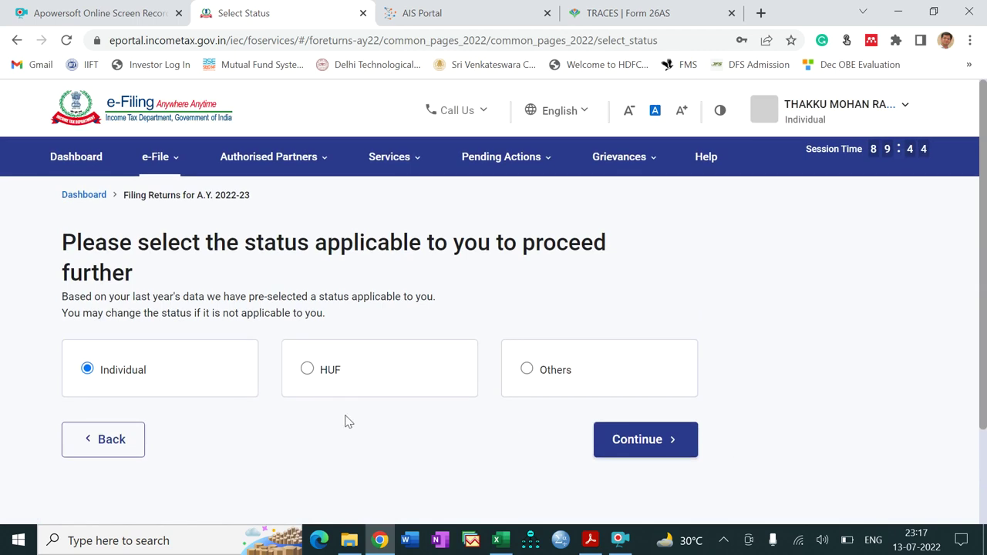
click(652, 459)
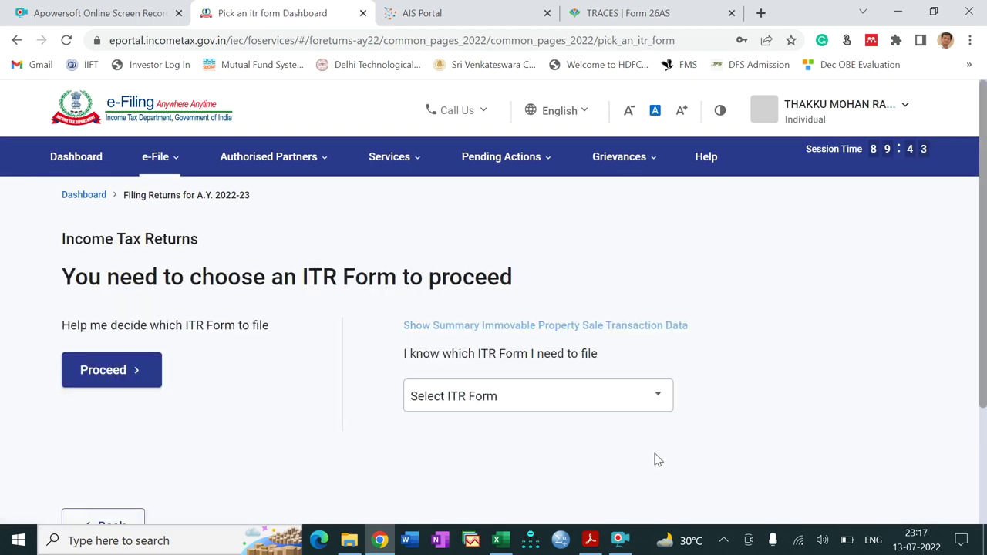
click(586, 398)
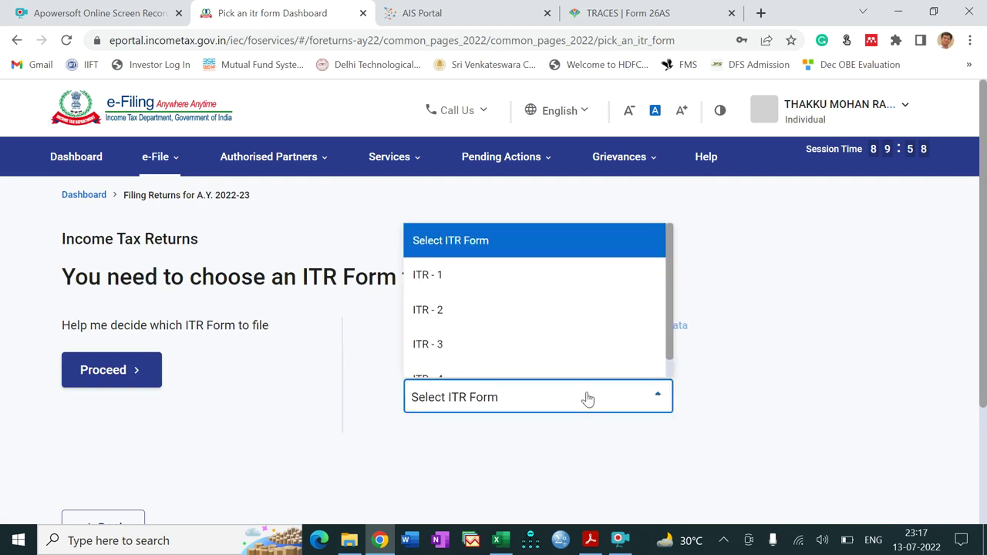
click(503, 286)
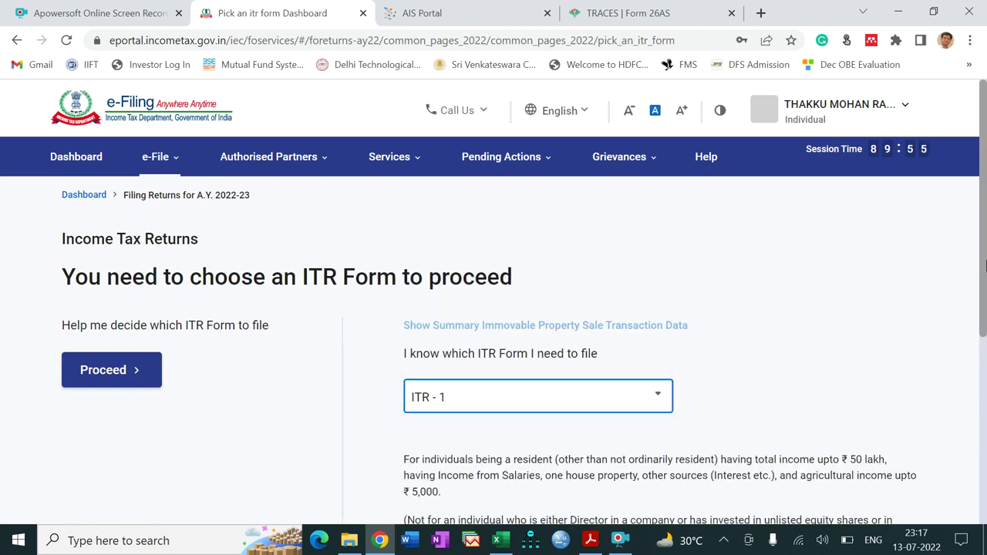
scroll(975, 324, down, 3)
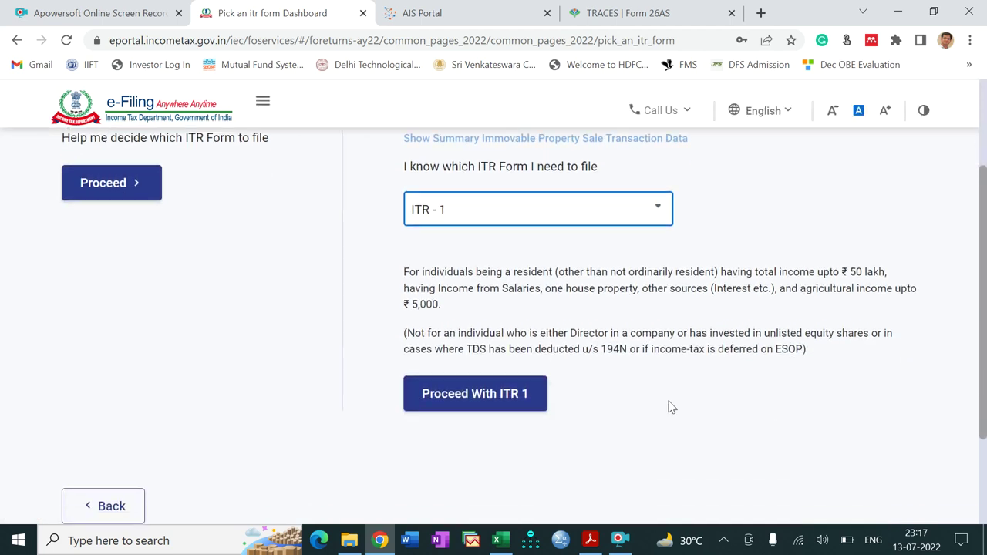
click(495, 399)
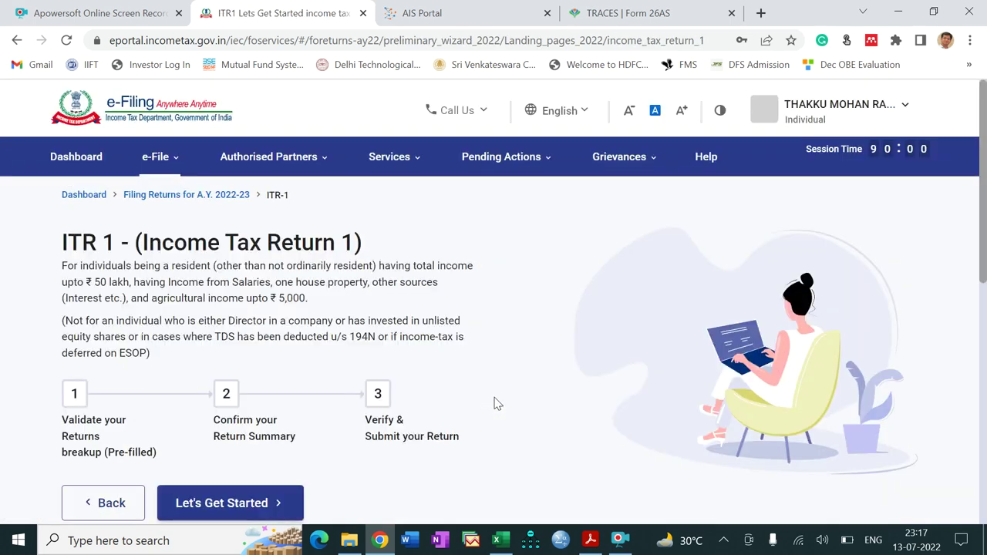
Step: Get started with ITR 1, give "Taxable income is more than basic exemption limit" as the filing reason and continue
click(252, 505)
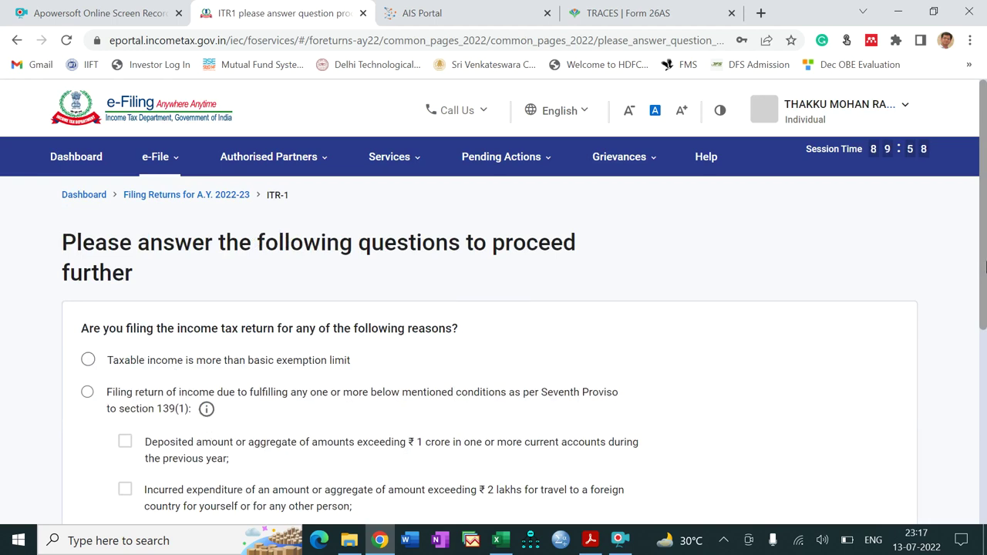
scroll(985, 266, down, 1)
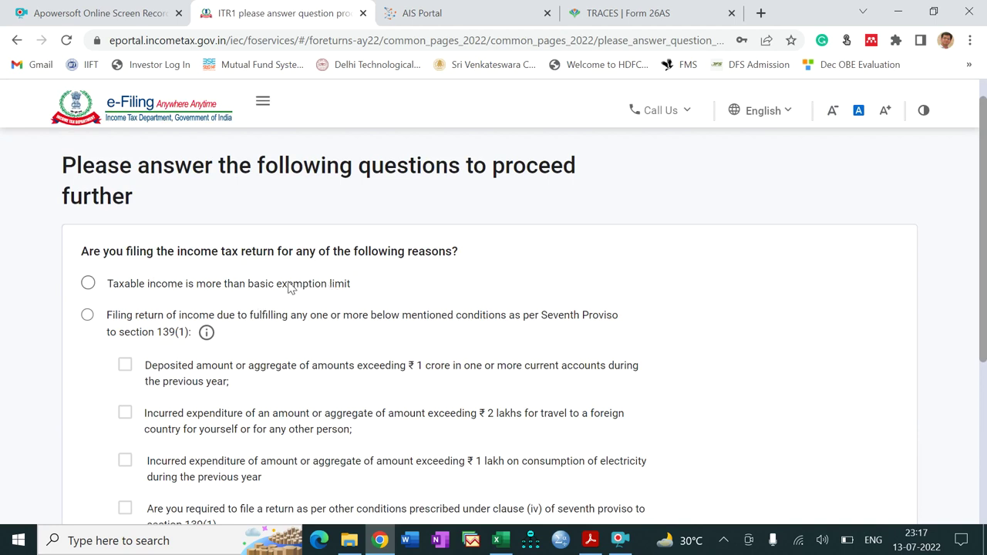
click(87, 284)
scroll(985, 344, down, 2)
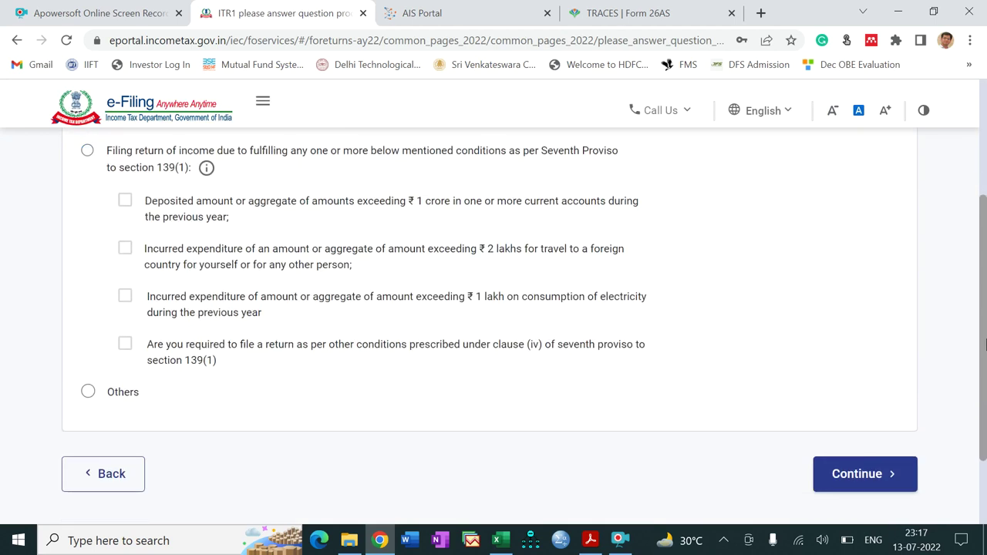
scroll(985, 344, down, 1)
click(863, 427)
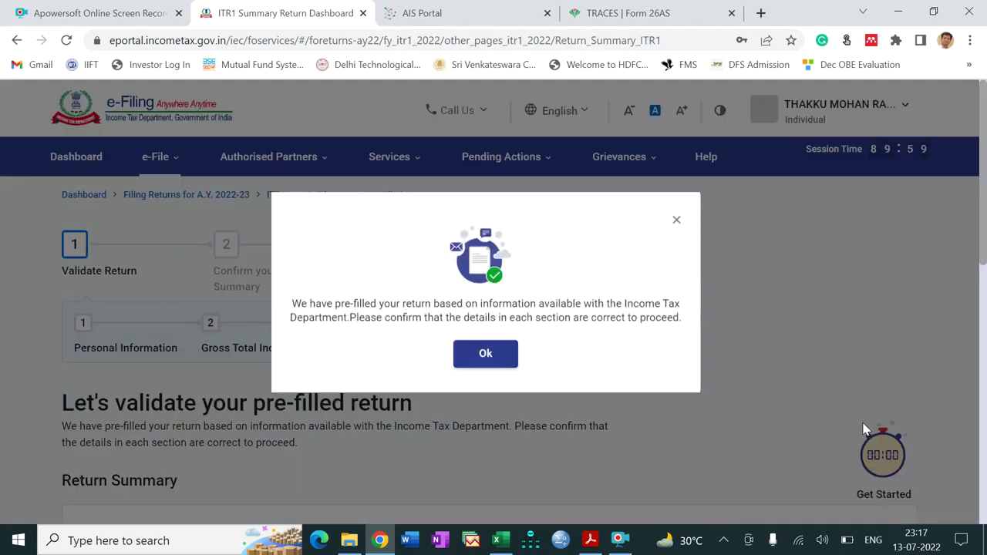
Step: Acknowledge the pre-filled return notice and open Personal Information from the Return Summary
click(485, 369)
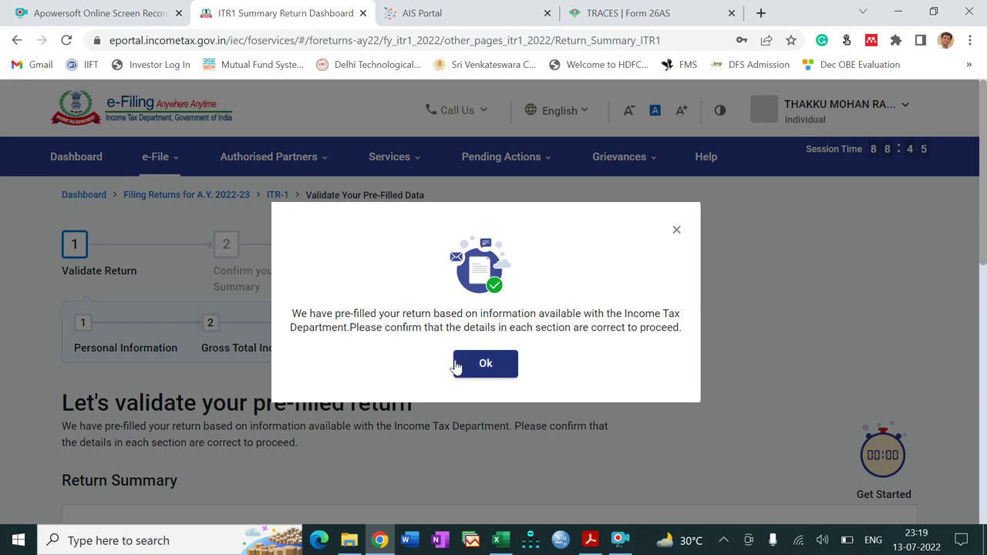
click(486, 365)
drag(984, 234, 984, 378)
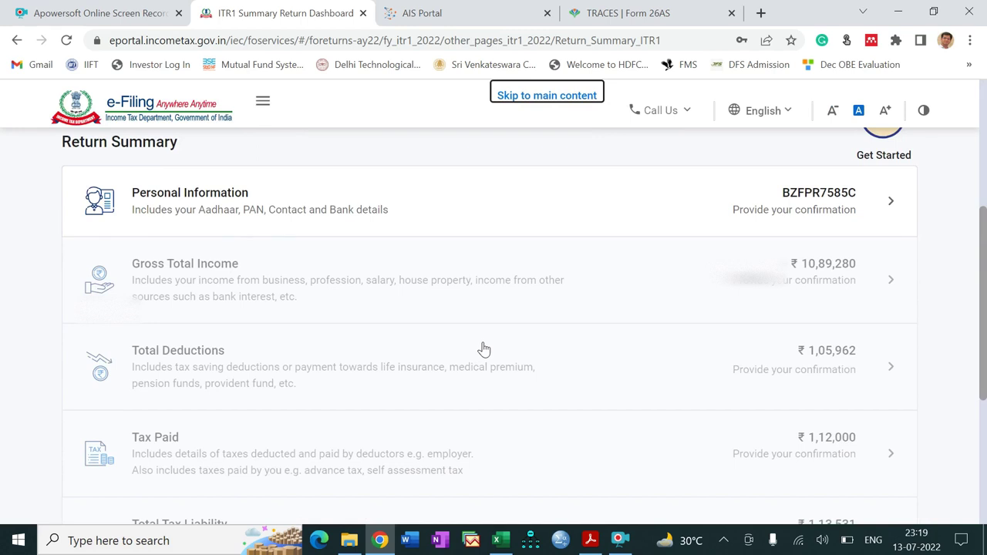
click(366, 194)
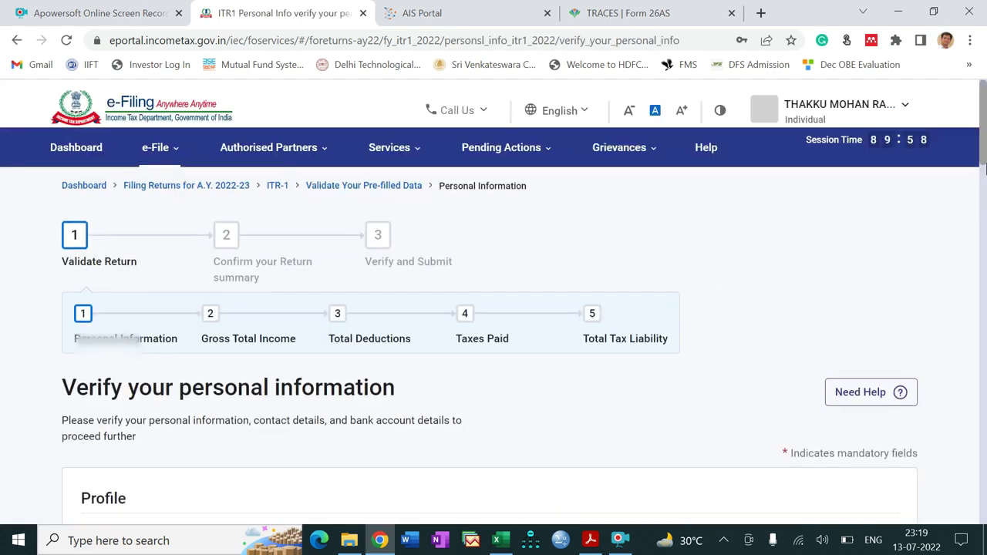
Step: Review the Nature of Employment choices in the personal information, leaving Central Government selected
drag(984, 148, 983, 288)
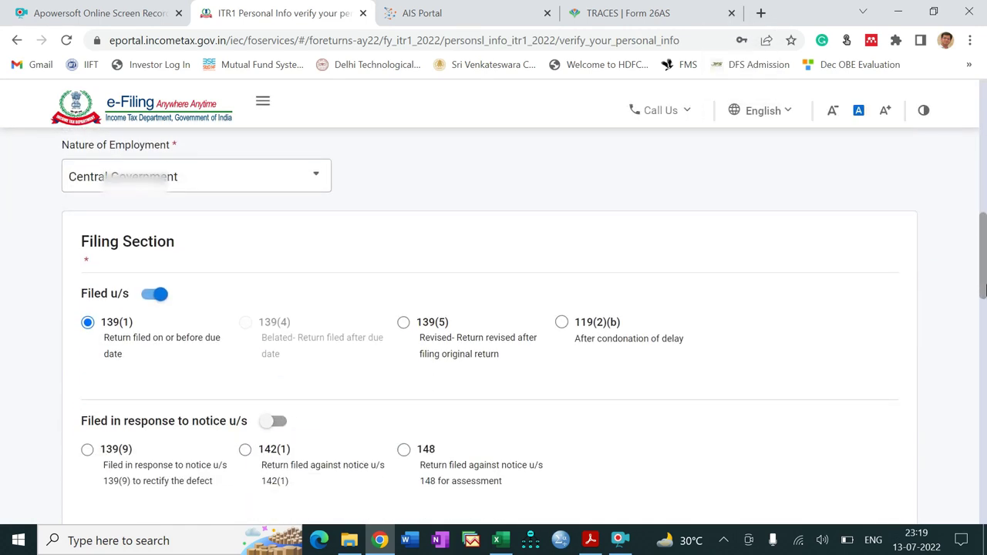
click(290, 176)
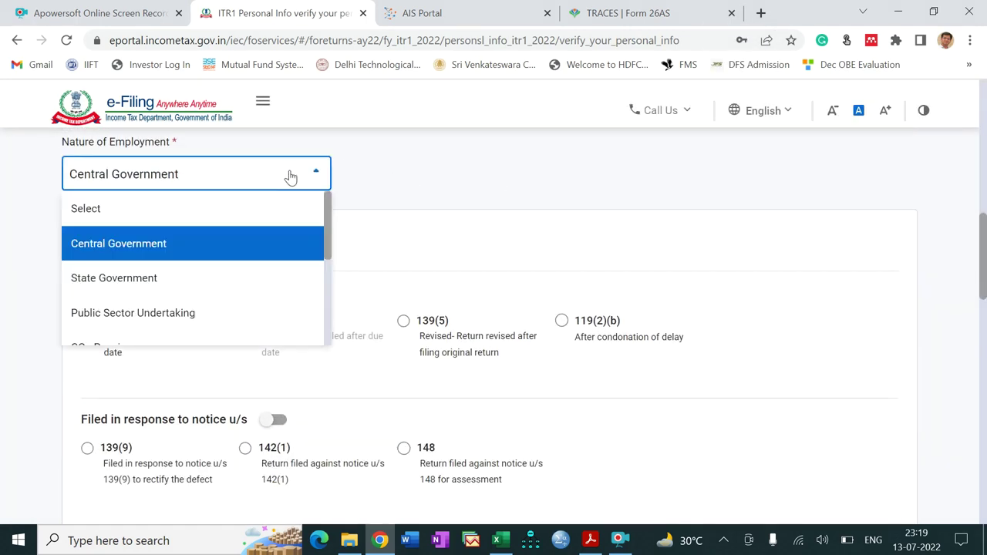
drag(330, 220, 333, 313)
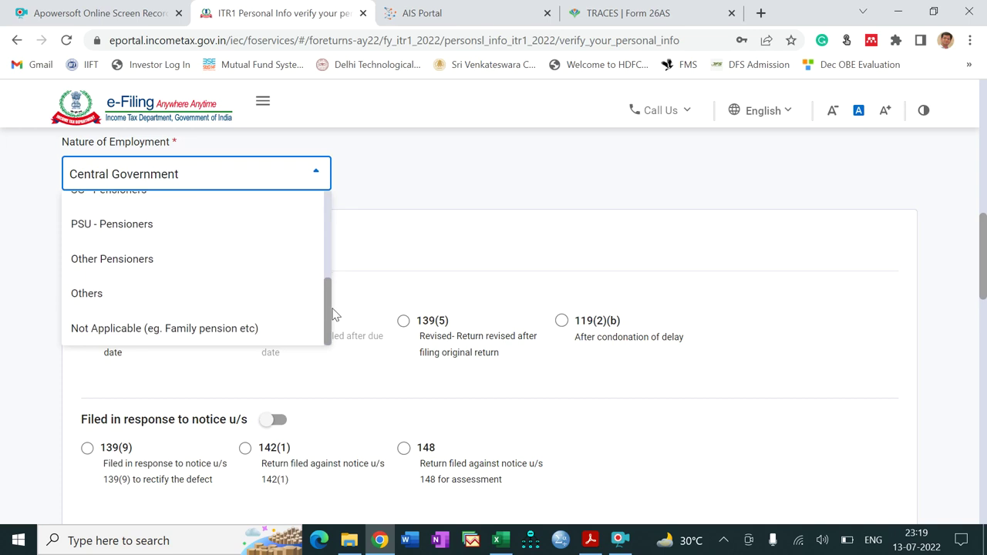
click(508, 246)
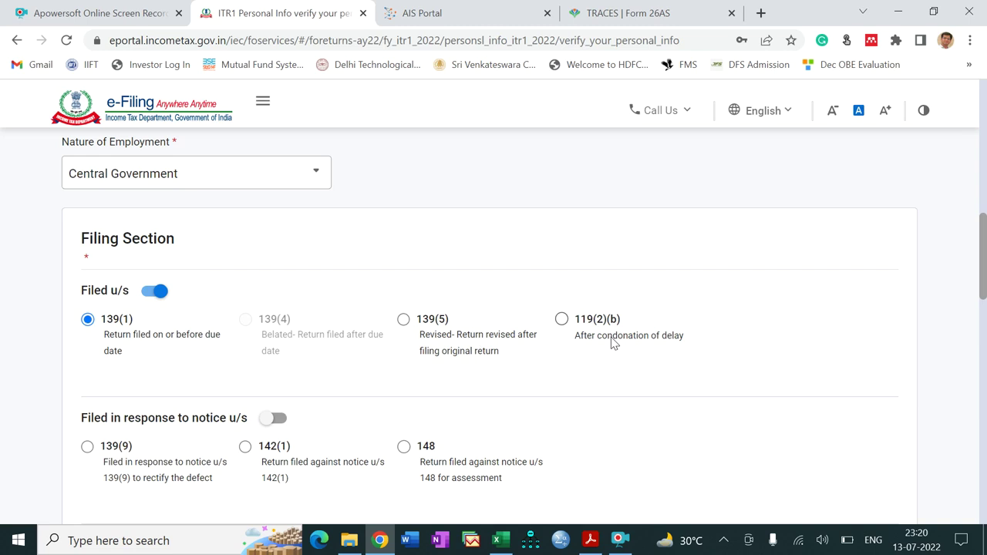
Step: Review the filing section, new tax regime choice and refund bank account, and check the Refund/Tax to be paid cell in Excel
drag(984, 276, 984, 358)
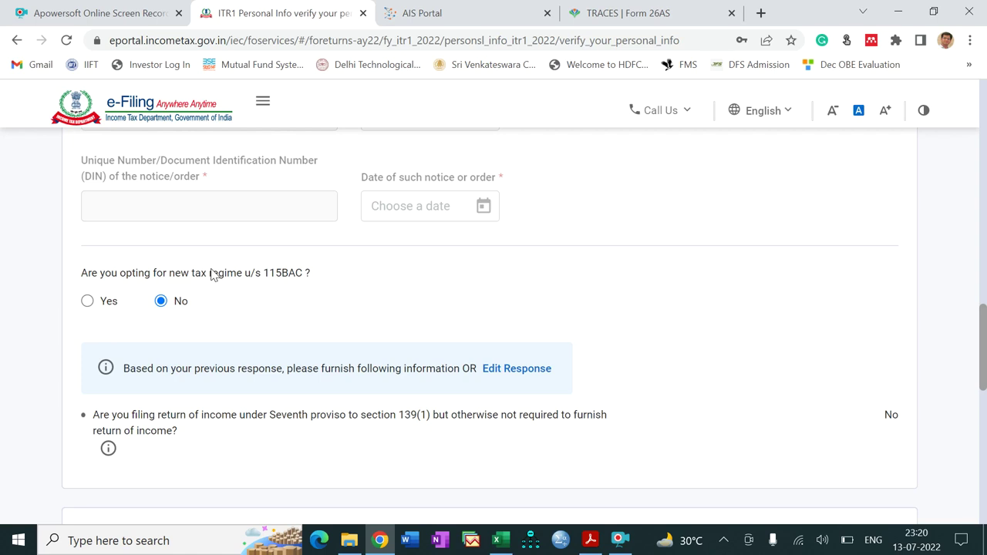
drag(985, 345, 984, 430)
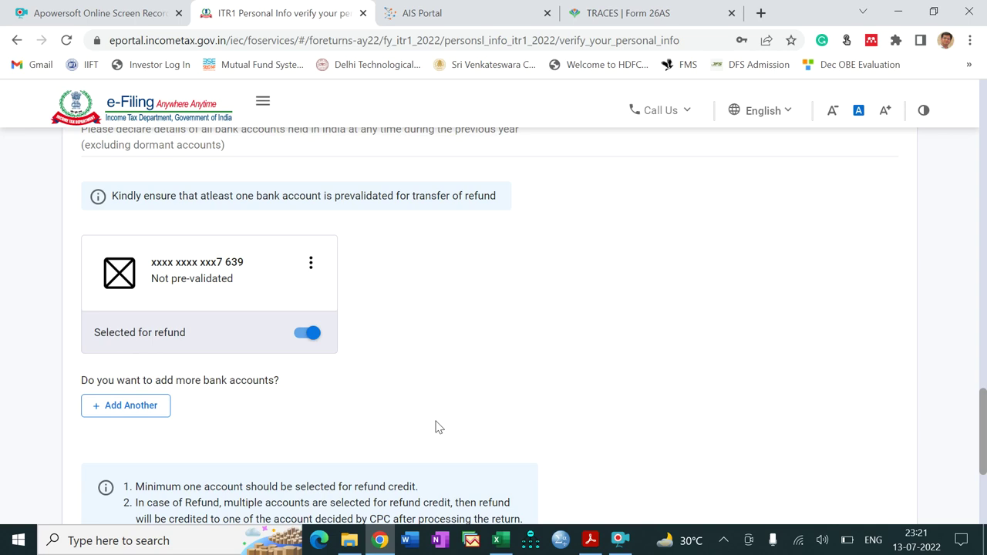
click(499, 540)
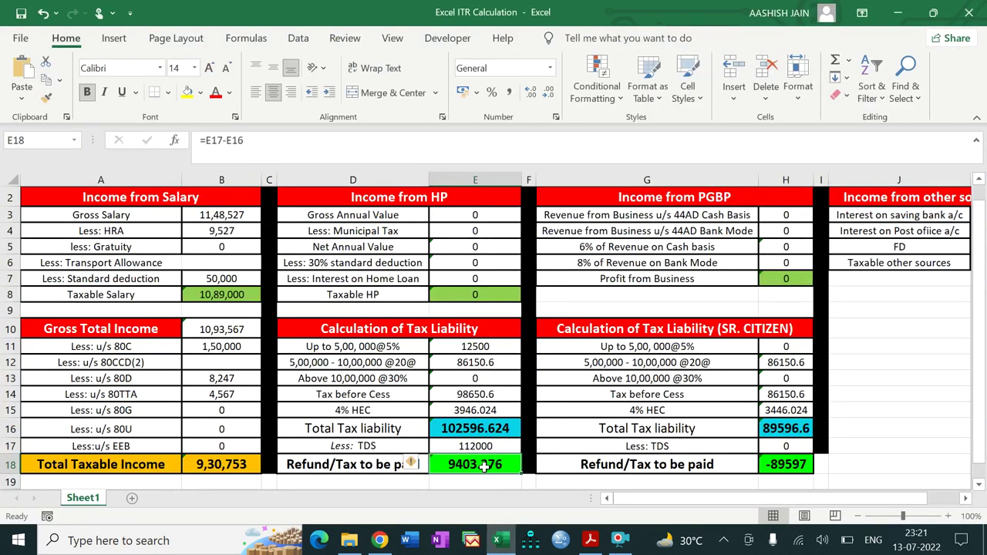
click(501, 542)
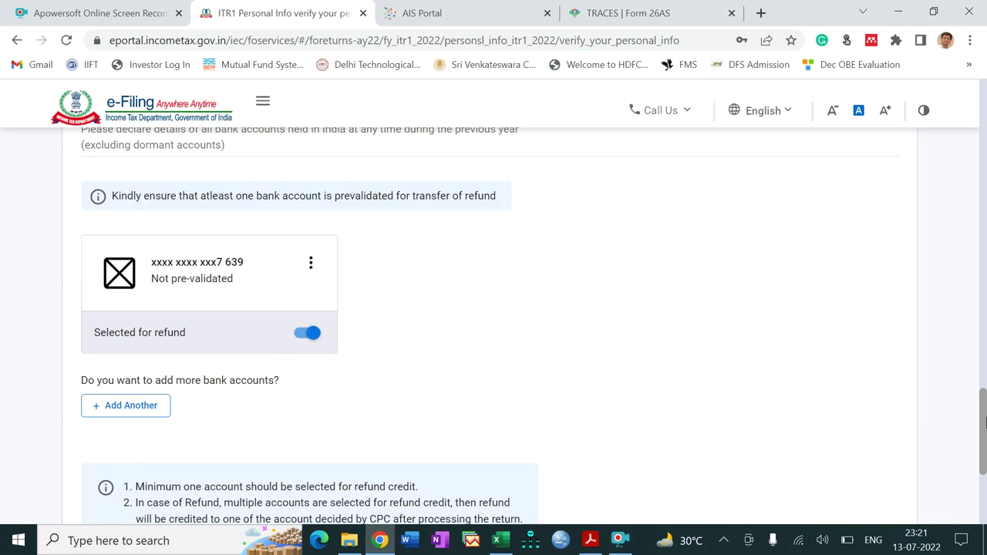
Step: Confirm the personal information and open Gross Total Income from the Return Summary
scroll(984, 420, down, 5)
click(875, 368)
click(873, 367)
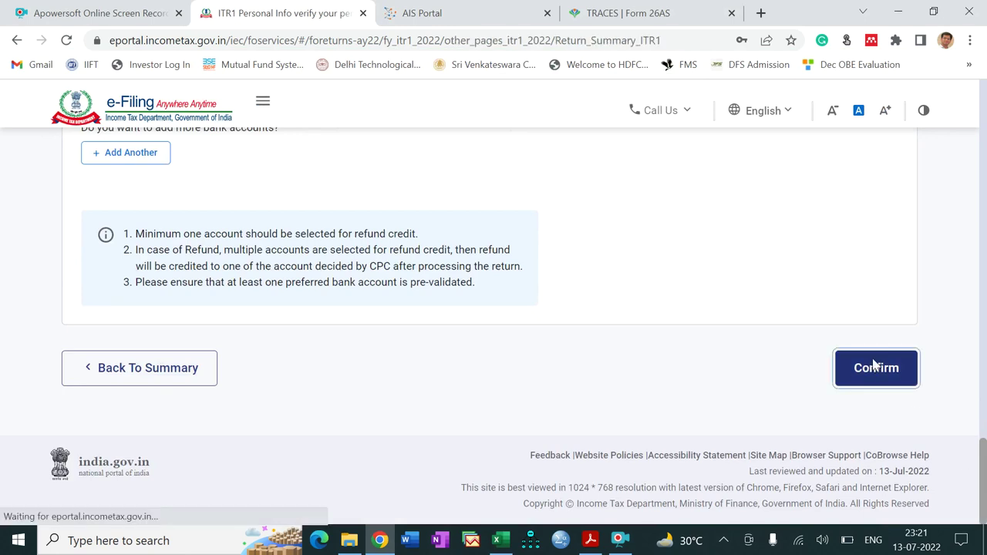
scroll(280, 285, down, 4)
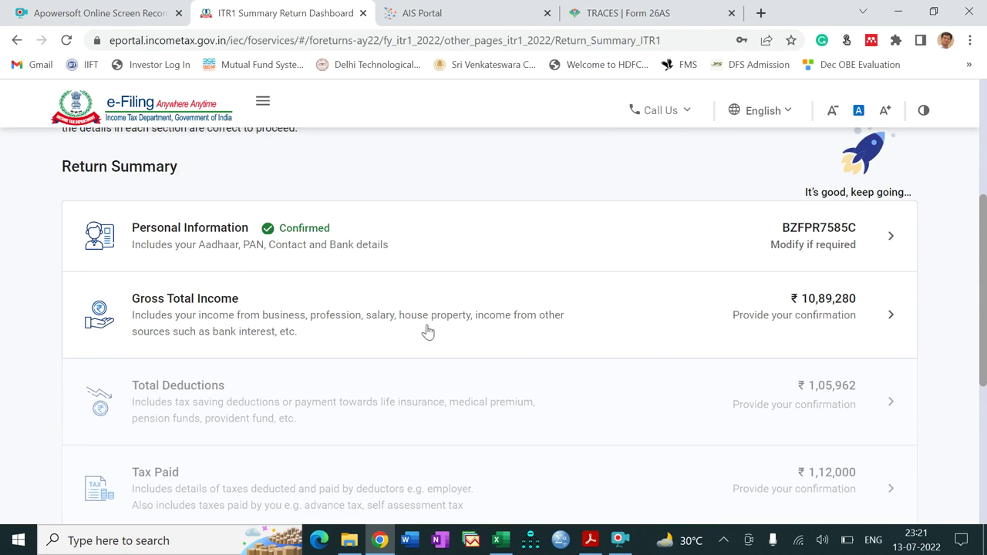
click(383, 334)
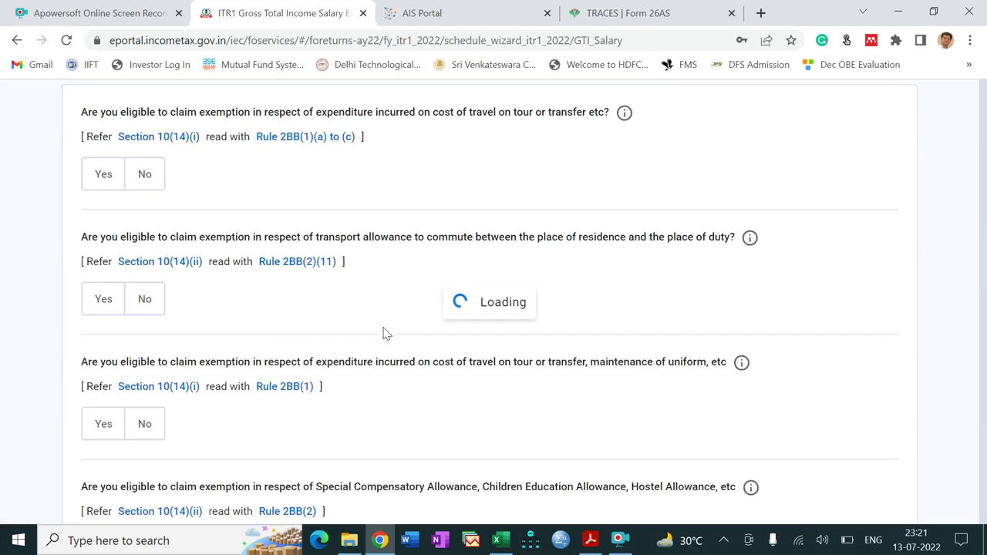
Step: Answer No to the exemptions for tour/transfer travel and uniform maintenance, and for Special Compensatory, Children Education and Hostel Allowance
scroll(953, 273, down, 3)
scroll(953, 273, up, 3)
drag(985, 208, 985, 291)
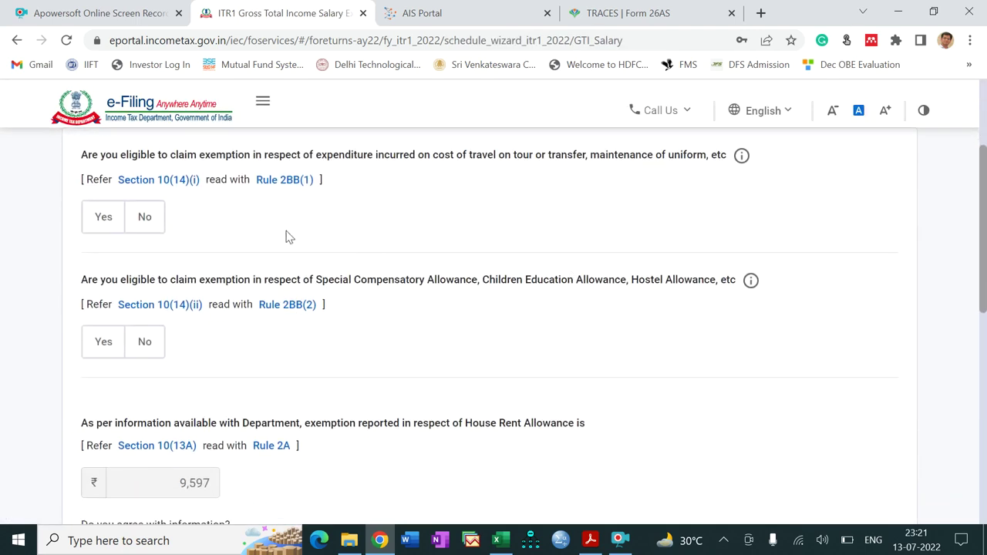
click(144, 220)
click(151, 346)
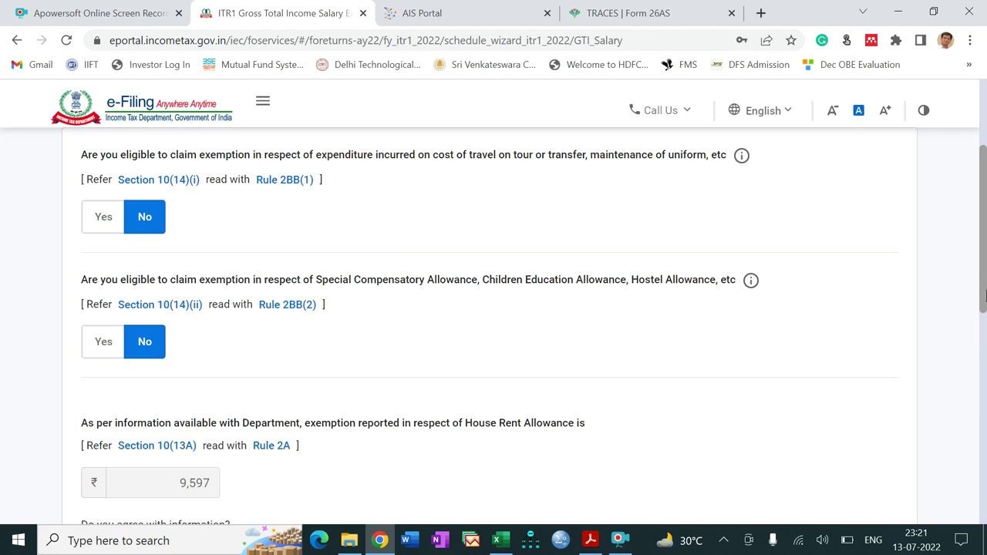
Step: Check the House Rent Allowance exemption under section 10(13A) against Form 16 and agree with the department's information
drag(984, 292, 984, 357)
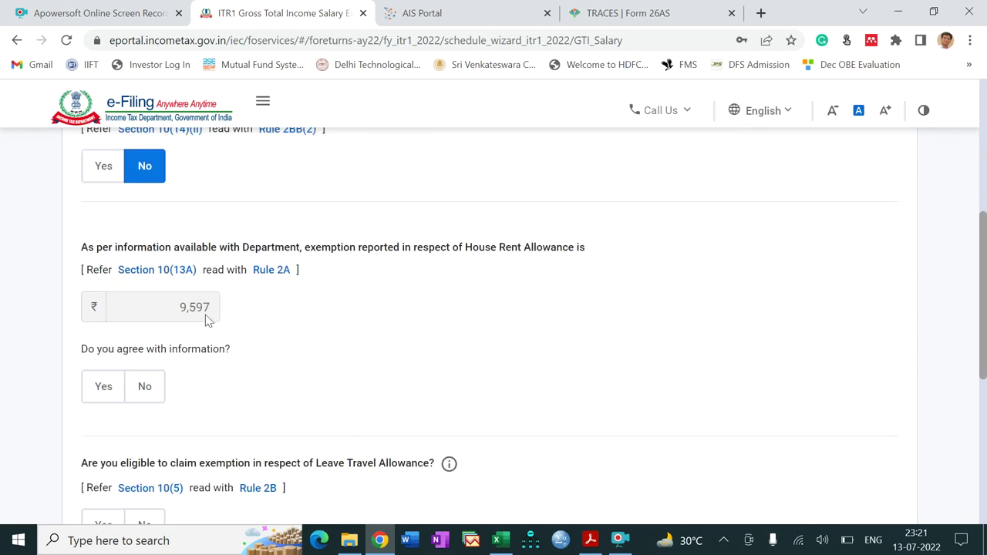
click(586, 541)
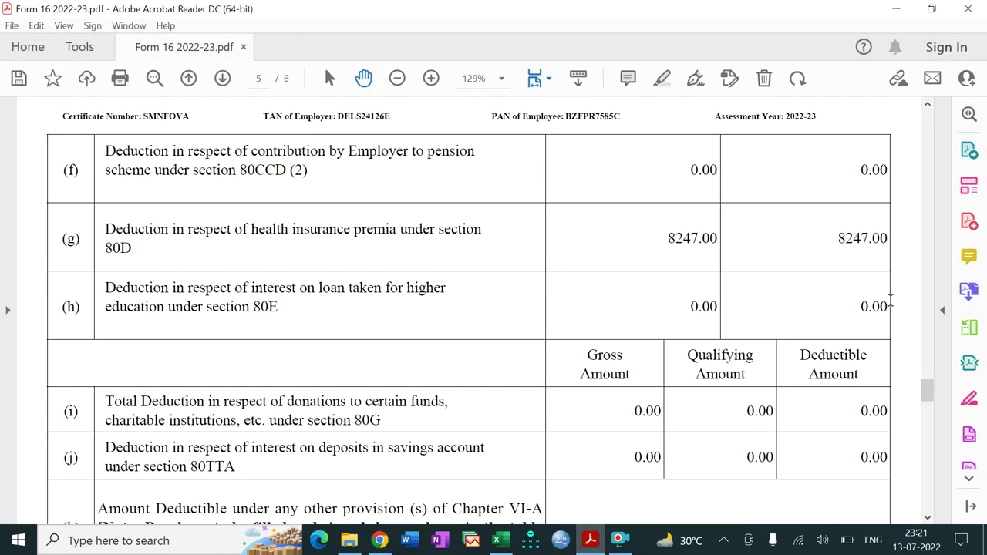
scroll(890, 300, up, 2)
scroll(891, 300, up, 20)
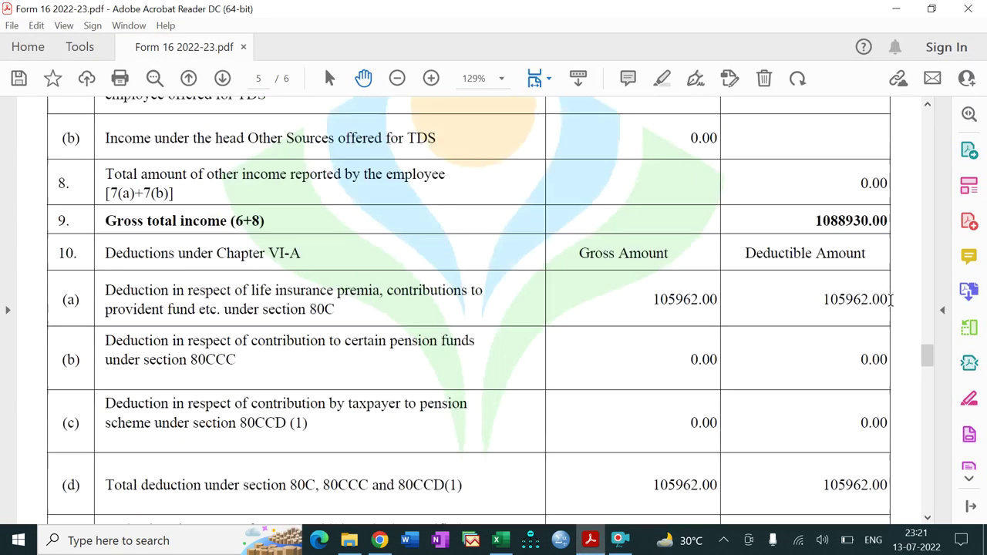
scroll(890, 301, up, 1)
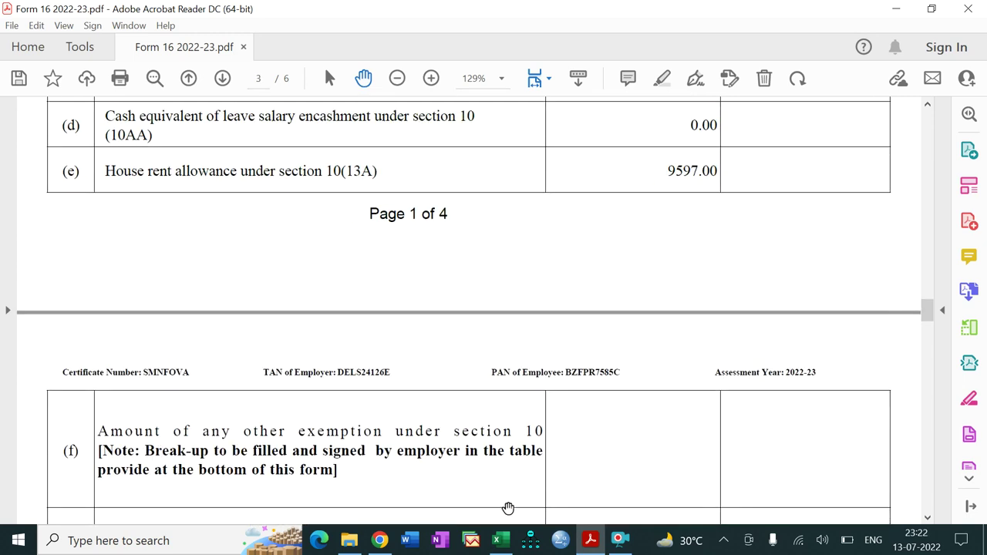
click(590, 541)
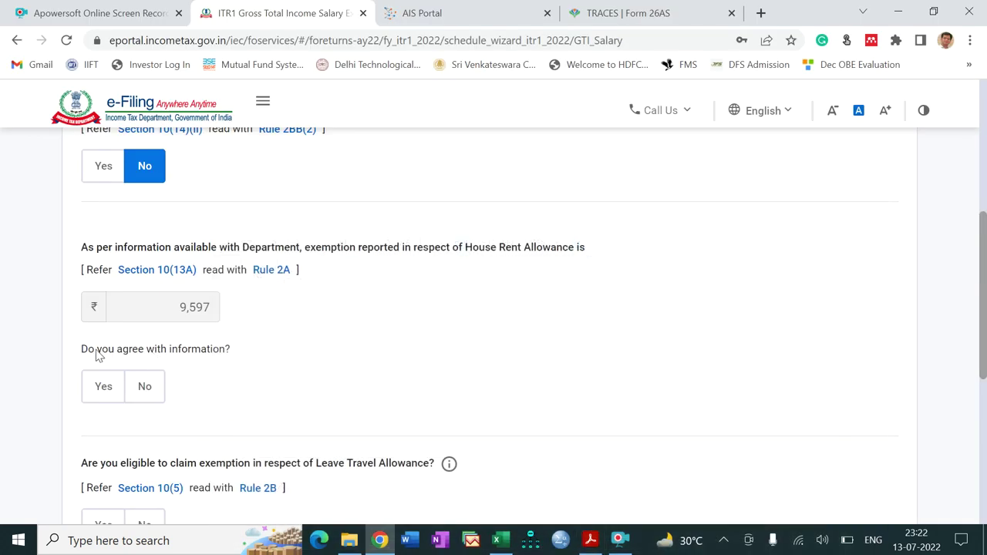
click(109, 391)
Step: Answer No to the Leave Travel Allowance and any other salary exemption, and continue to the income source details
scroll(986, 302, down, 1)
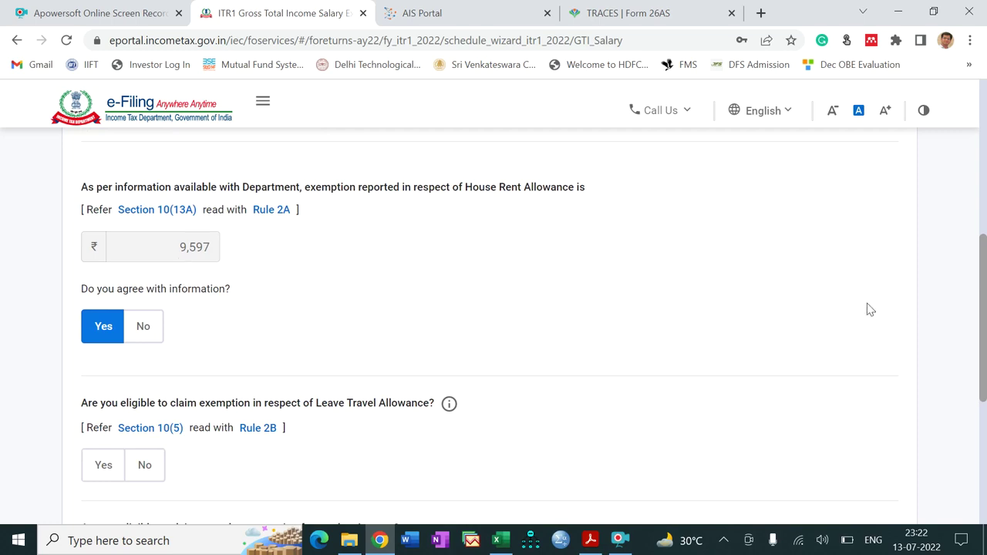
drag(985, 312, 985, 362)
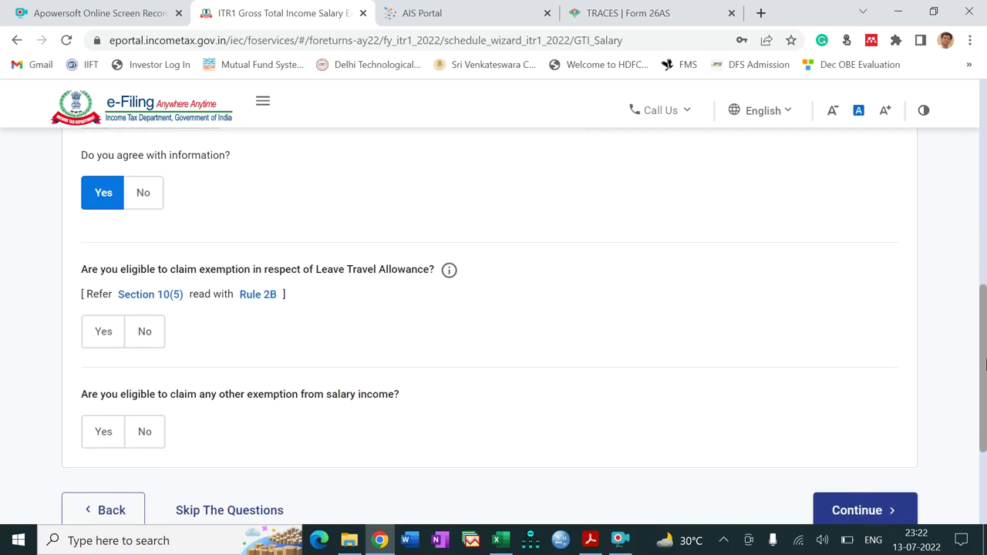
click(144, 327)
click(108, 434)
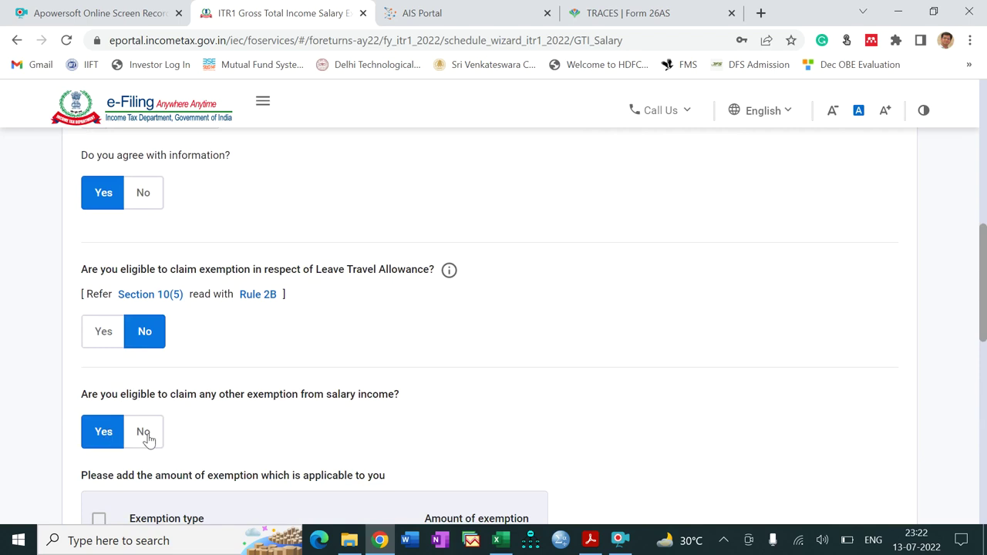
click(145, 434)
scroll(885, 428, down, 1)
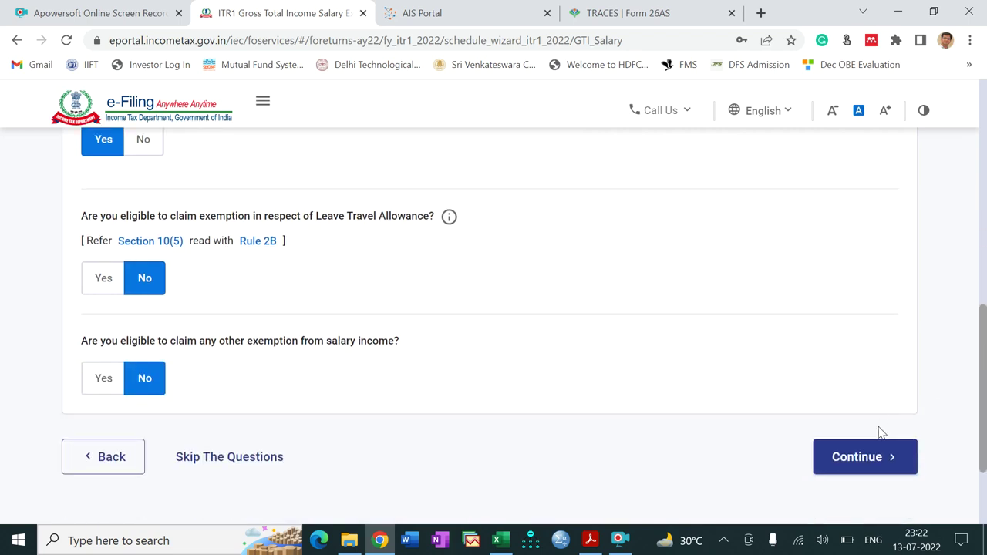
click(854, 467)
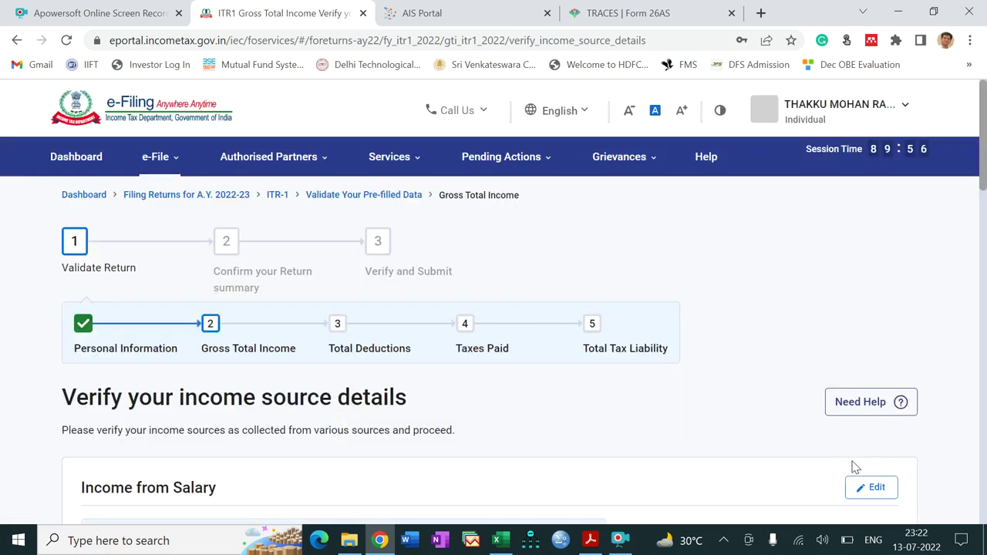
Step: Review the salary, house property and other sources income, and check the savings account interest in the Excel calculation
drag(986, 131, 985, 243)
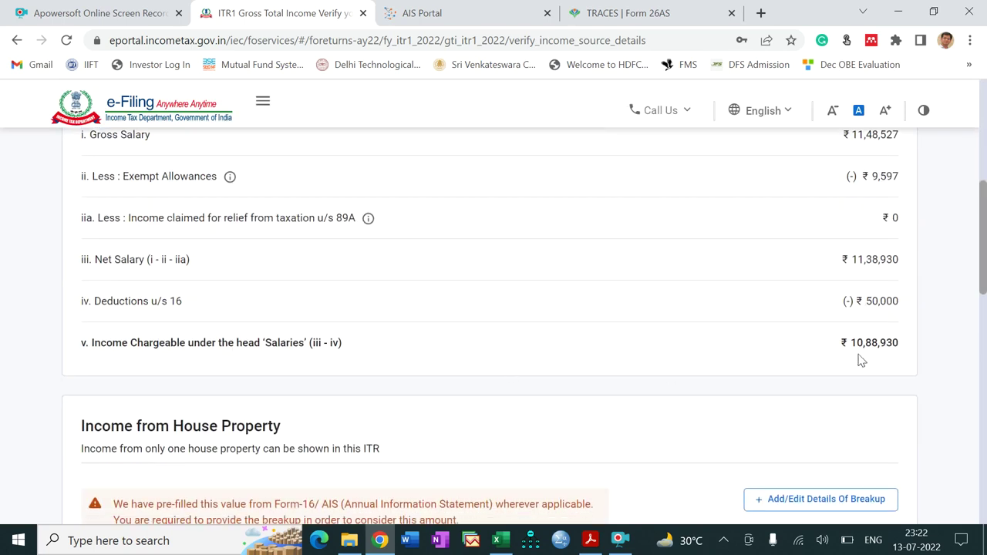
scroll(983, 282, down, 3)
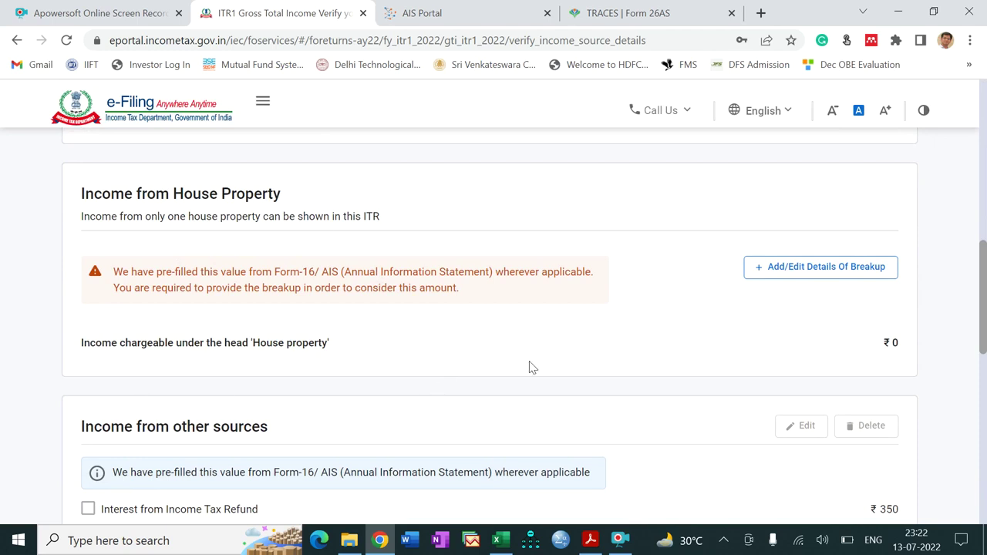
scroll(985, 299, down, 3)
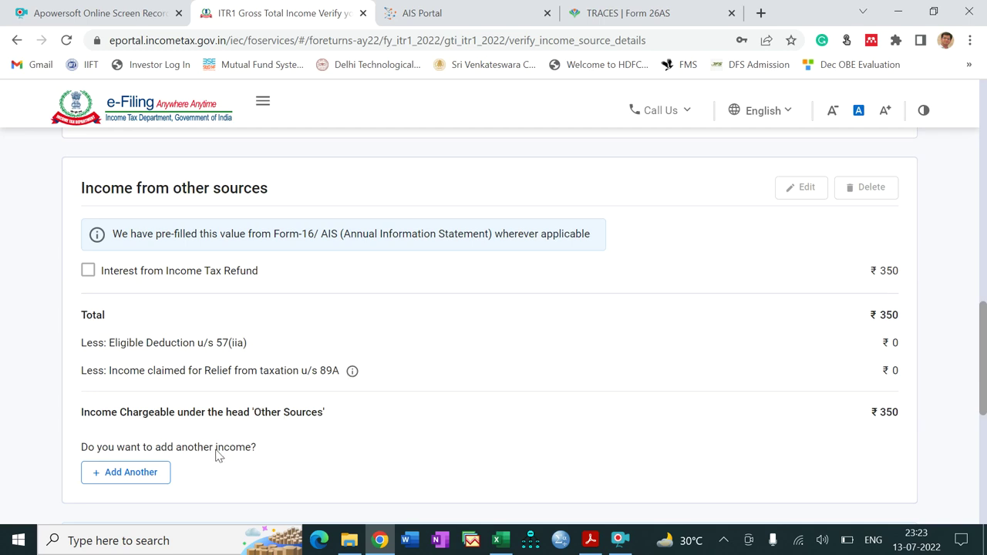
click(499, 541)
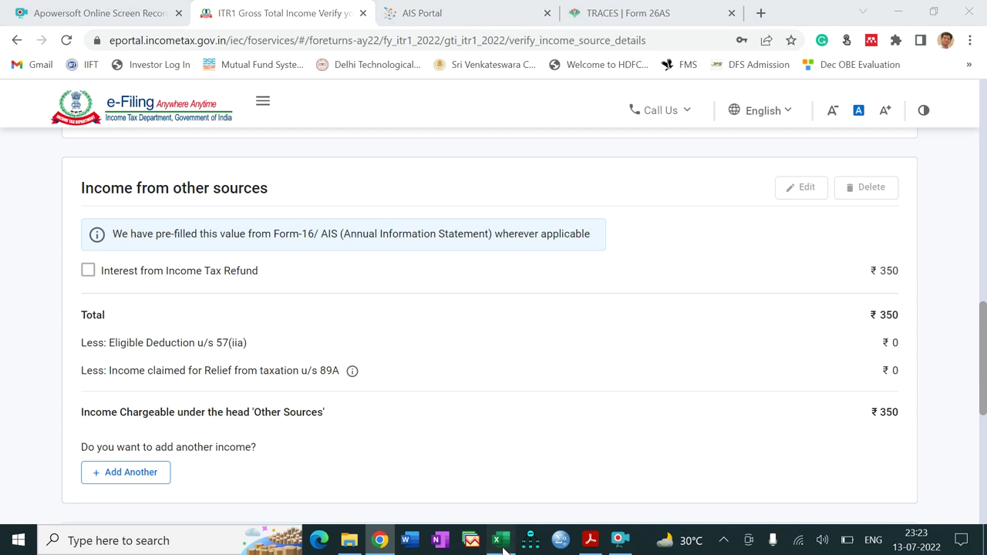
drag(686, 501, 726, 507)
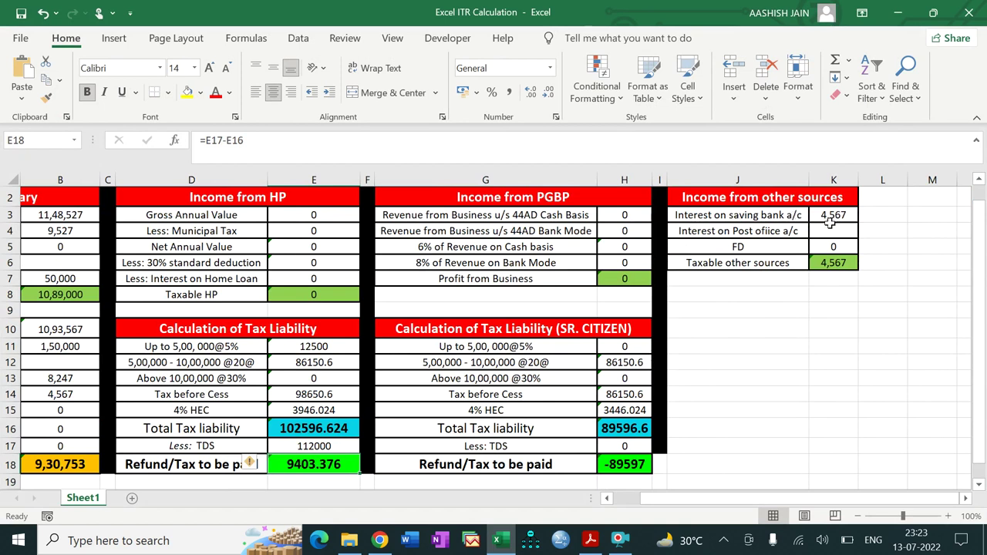
click(499, 544)
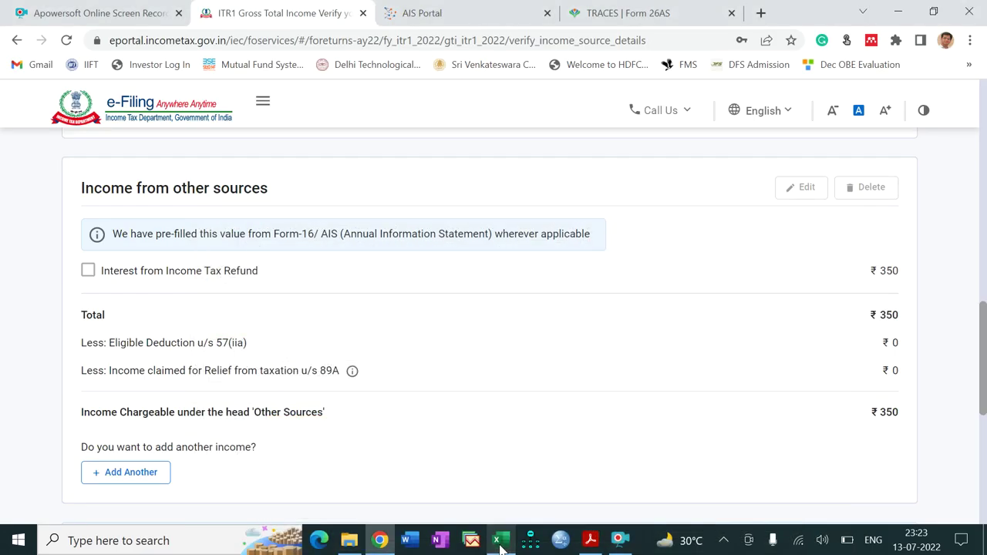
Step: Add savings bank interest income of 4567 under Income from Other Sources and continue
click(136, 473)
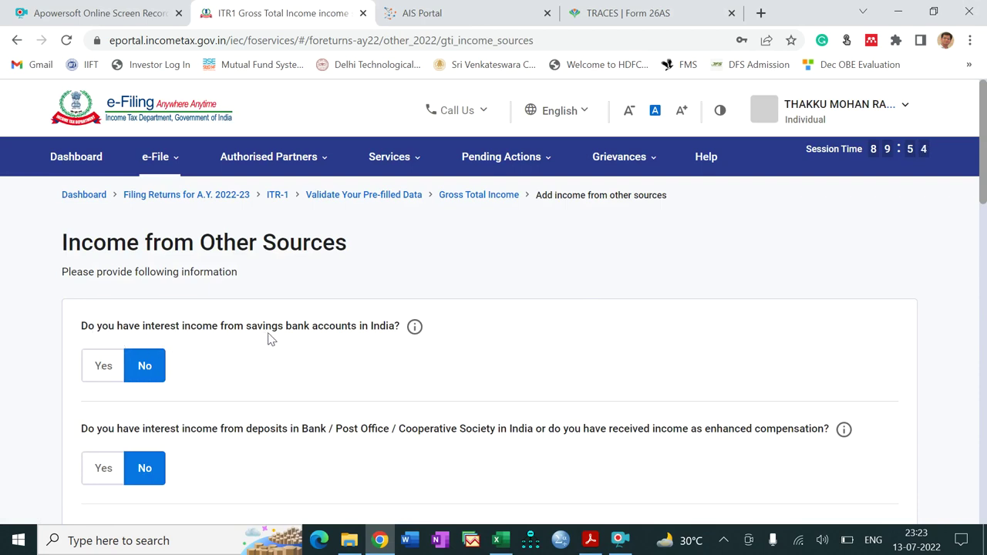
click(105, 370)
click(174, 420)
text(4567)
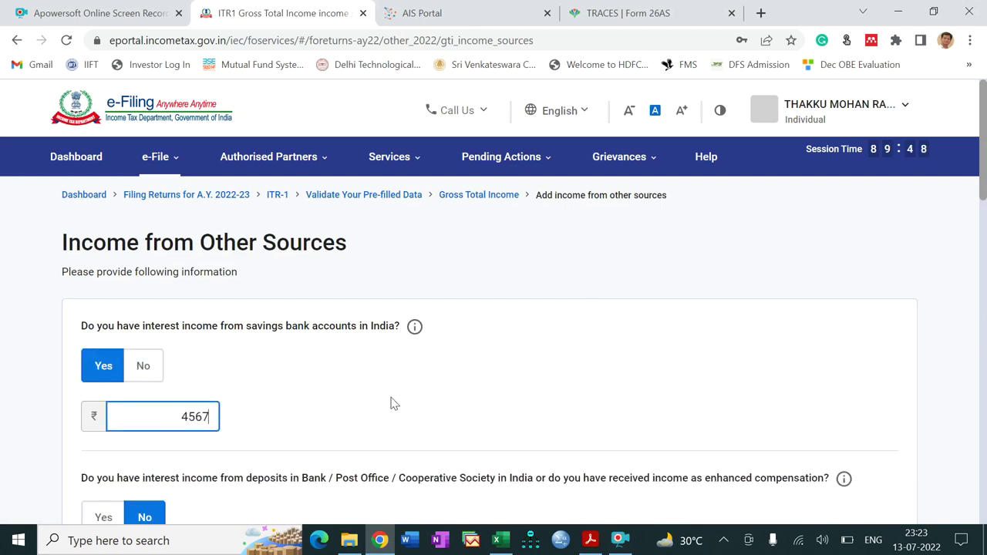
drag(984, 149, 985, 461)
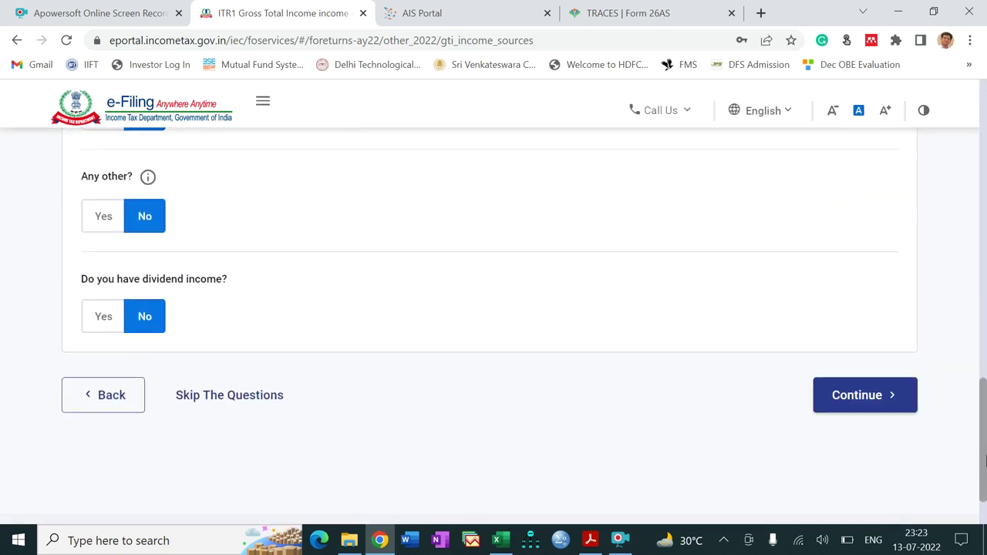
click(854, 408)
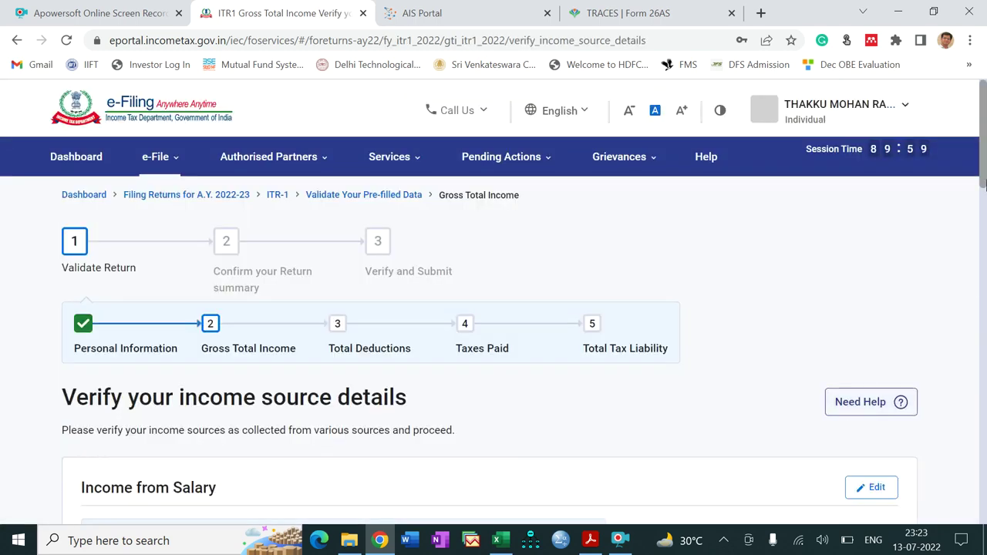
Step: Confirm the Gross Total Income and open Total Deductions from the Return Summary
drag(984, 172, 984, 486)
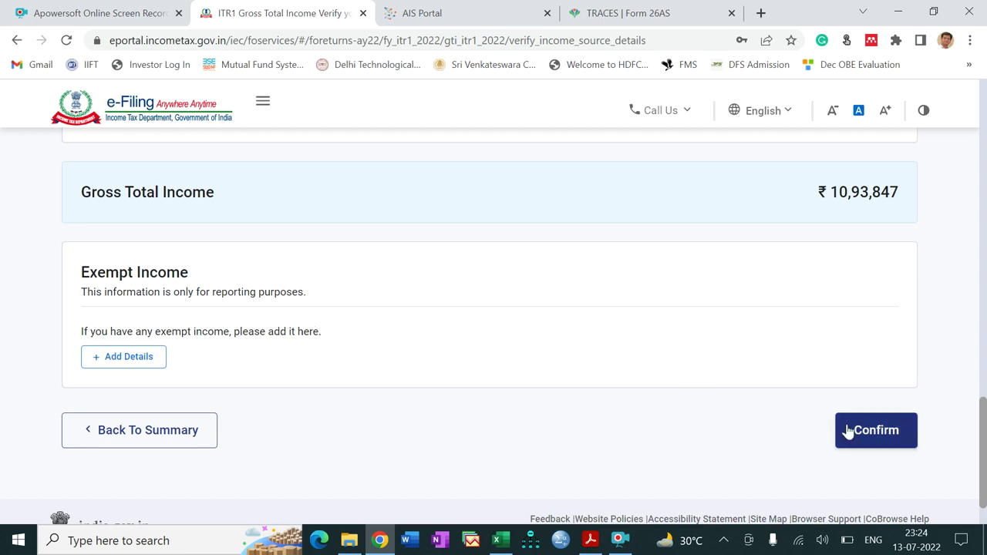
click(893, 439)
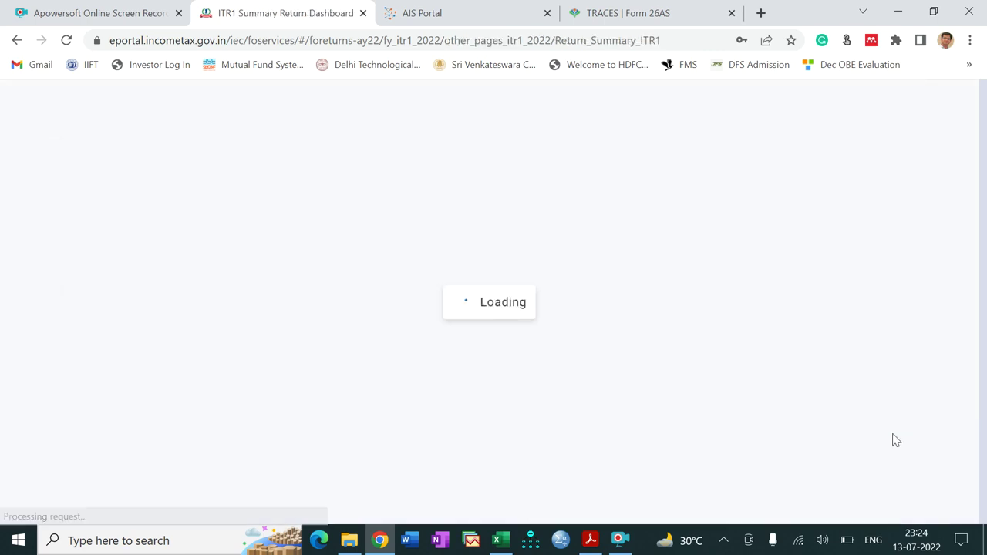
drag(986, 175, 986, 352)
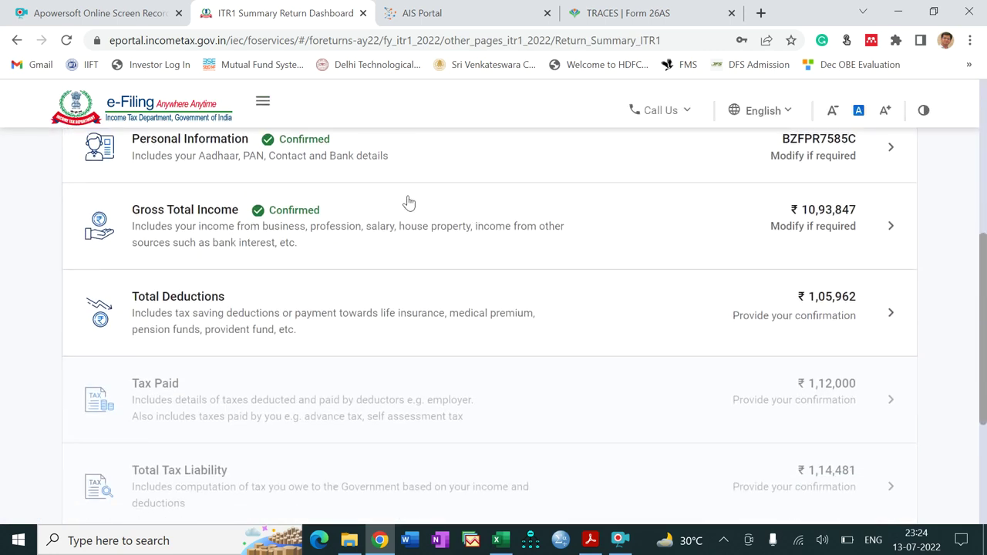
click(379, 311)
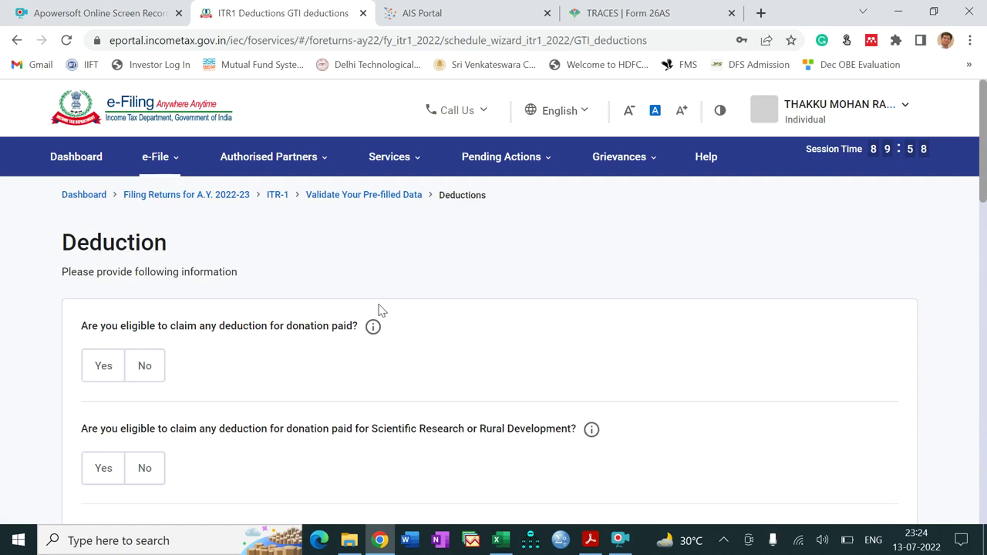
Step: Answer No to the deductions for donations, for Scientific Research or Rural Development donations, and under section 80GG
click(143, 370)
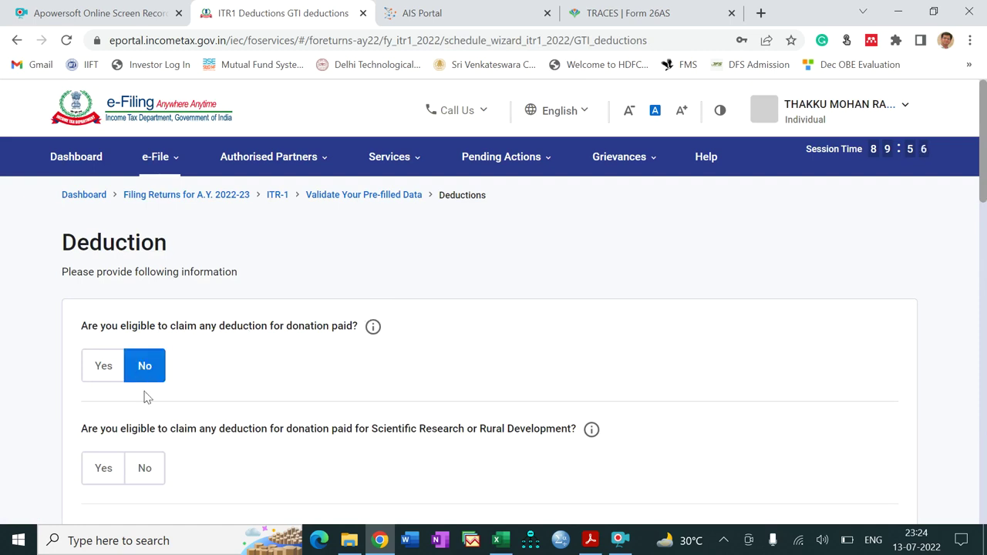
click(152, 473)
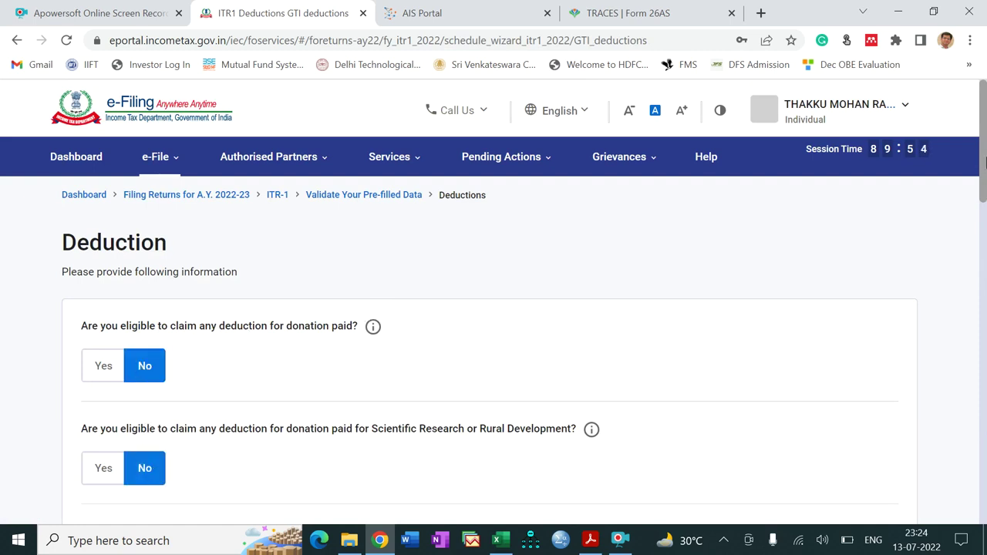
drag(983, 173, 985, 257)
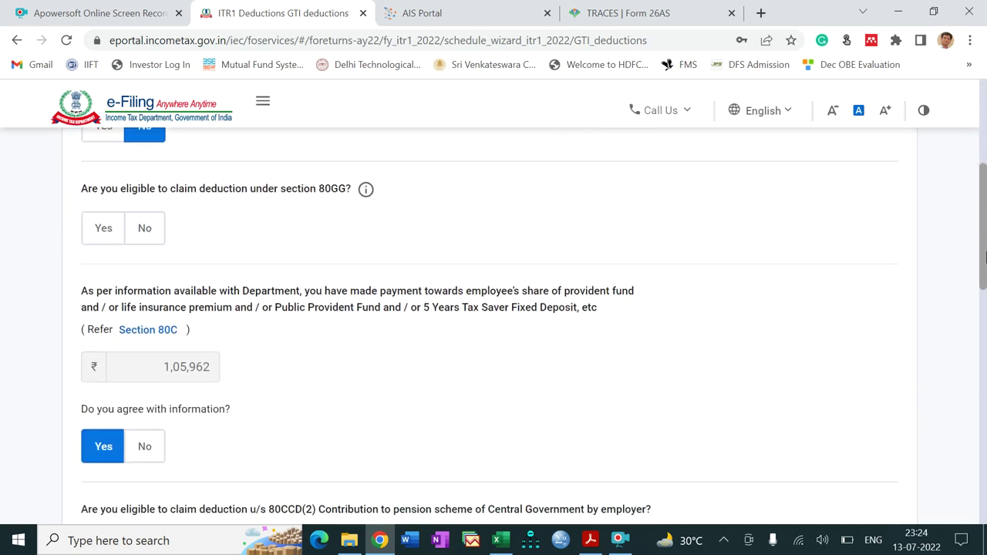
click(145, 230)
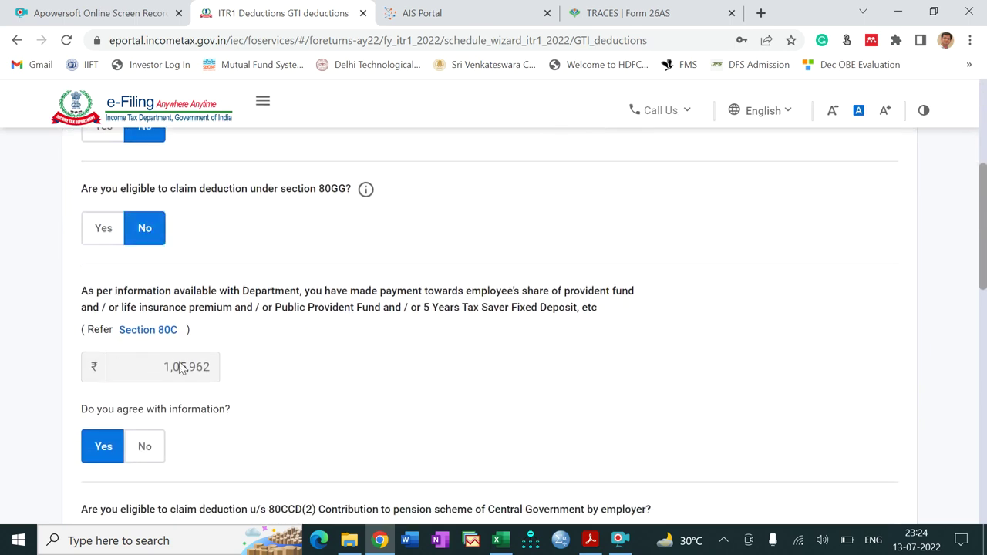
Step: Claim the section 80D medical insurance and section 80TTA savings interest deductions, and answer No to the section 80E education loan interest
drag(983, 256, 983, 356)
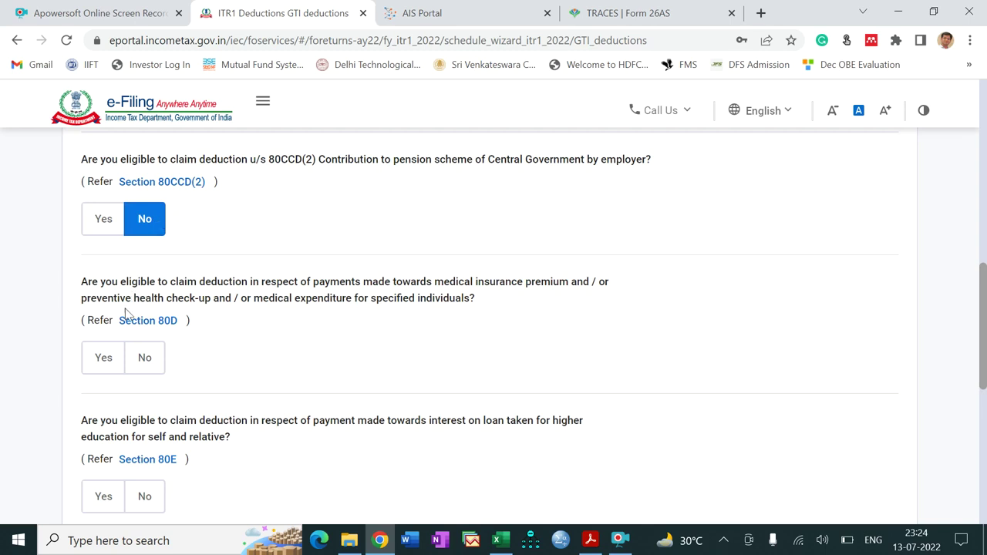
click(110, 359)
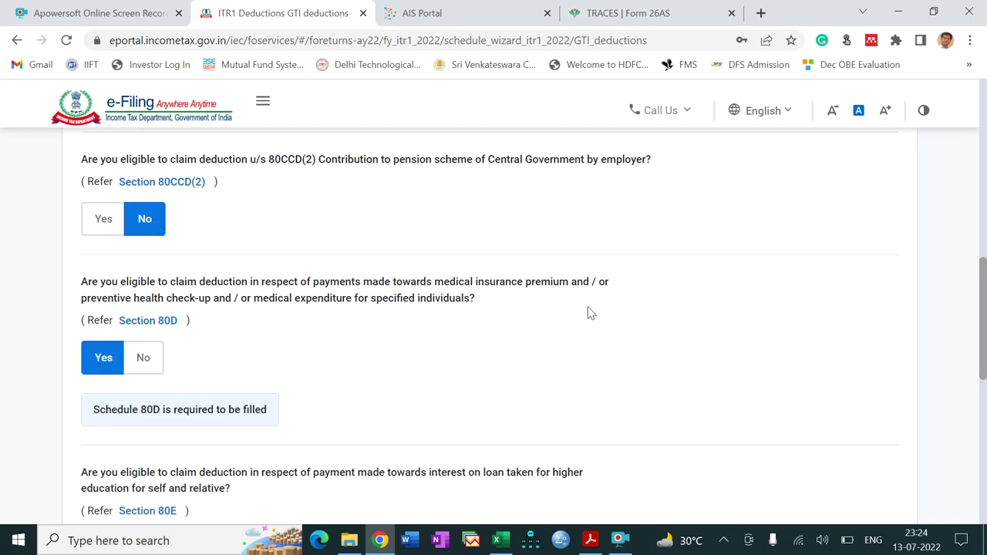
scroll(986, 389, down, 3)
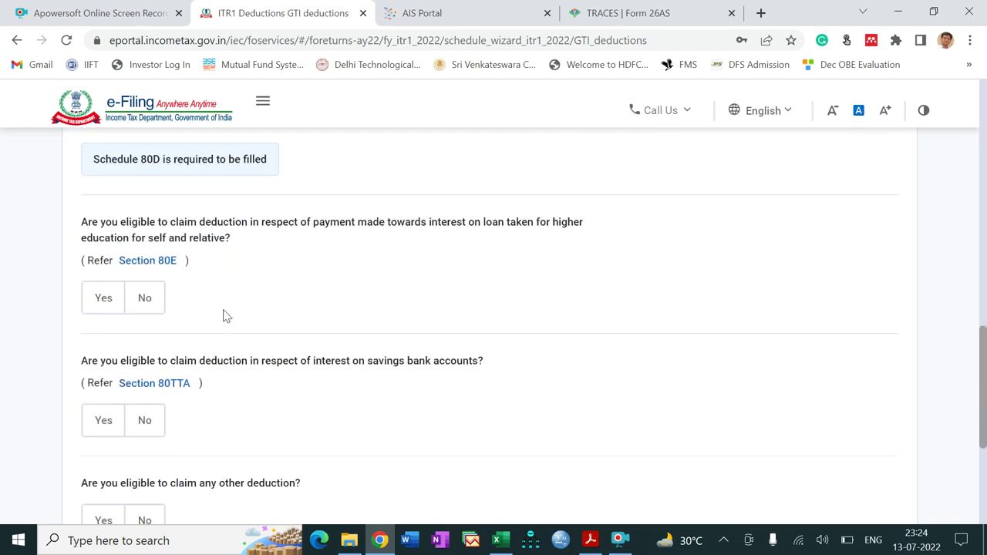
click(155, 305)
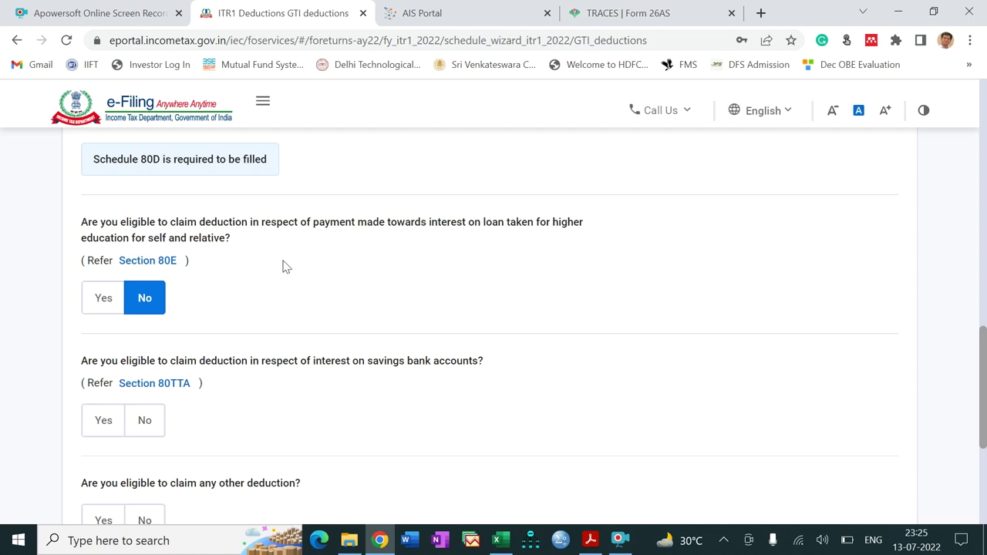
click(104, 420)
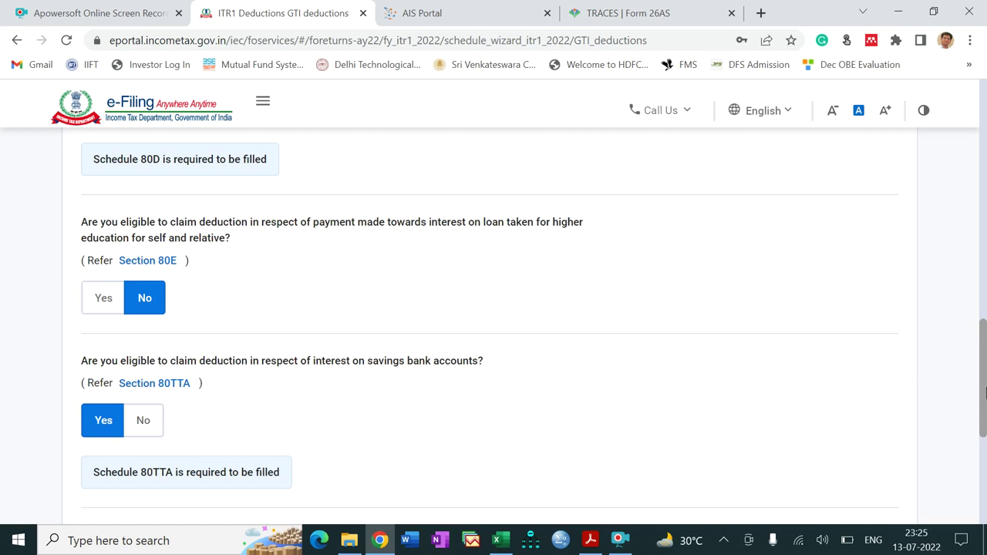
Step: Answer No to eligibility for any other deduction and continue to the deductions verification
drag(986, 393, 984, 459)
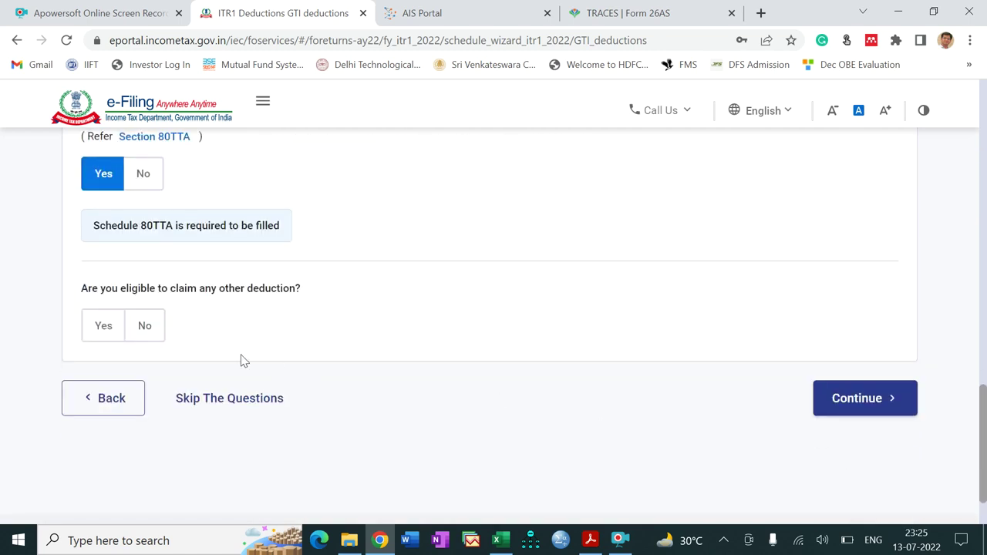
click(151, 333)
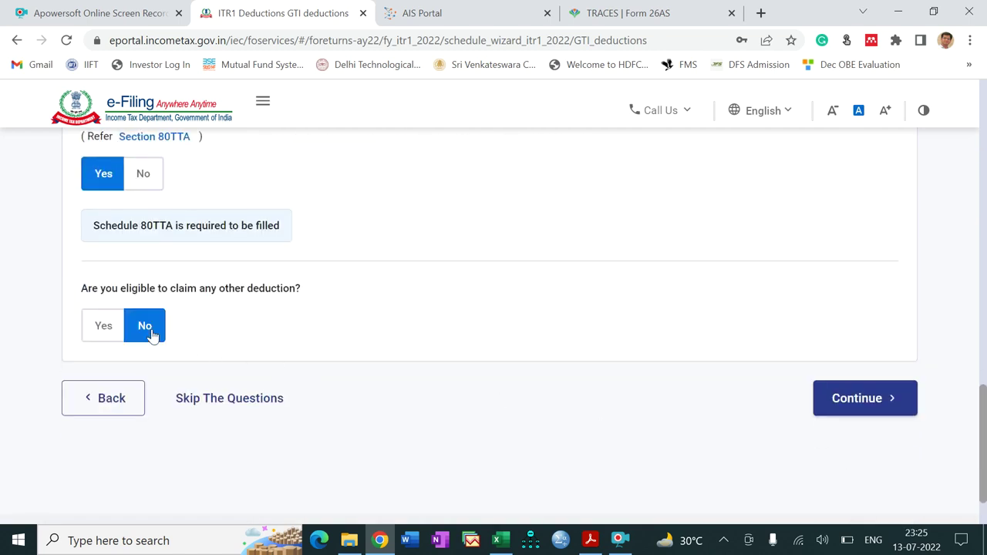
click(842, 407)
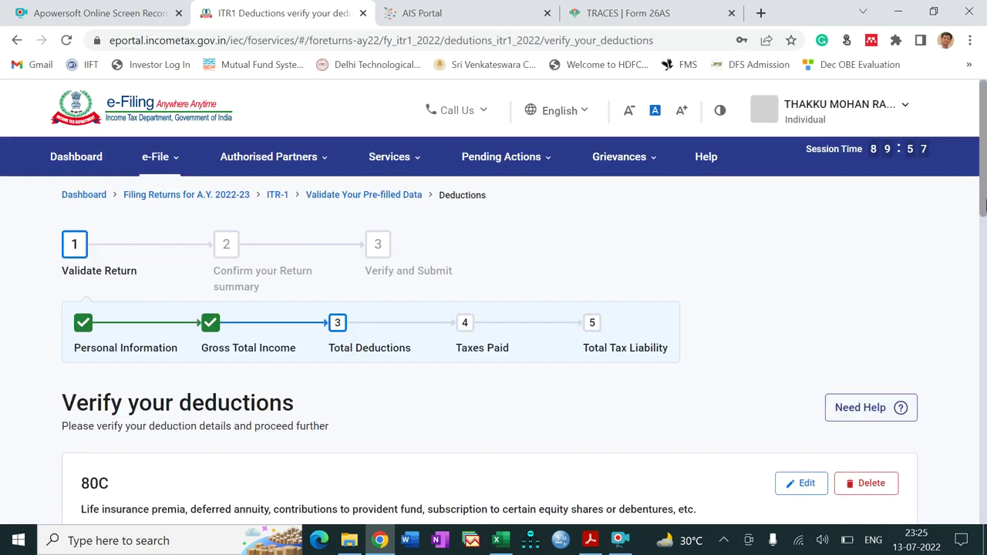
Step: Open the section 80D deduction for editing and keep No for a senior citizen among self and family
scroll(985, 183, down, 4)
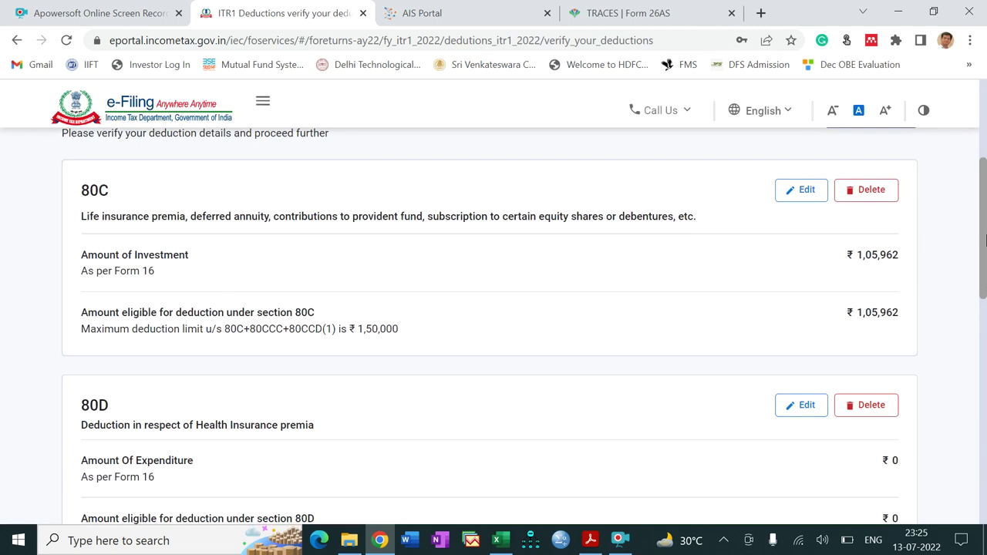
scroll(985, 239, down, 3)
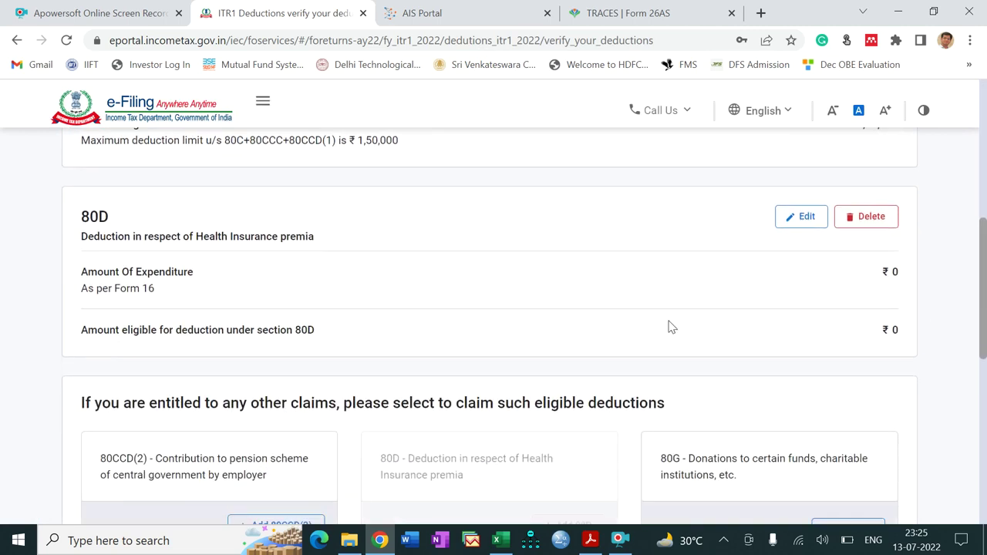
click(806, 218)
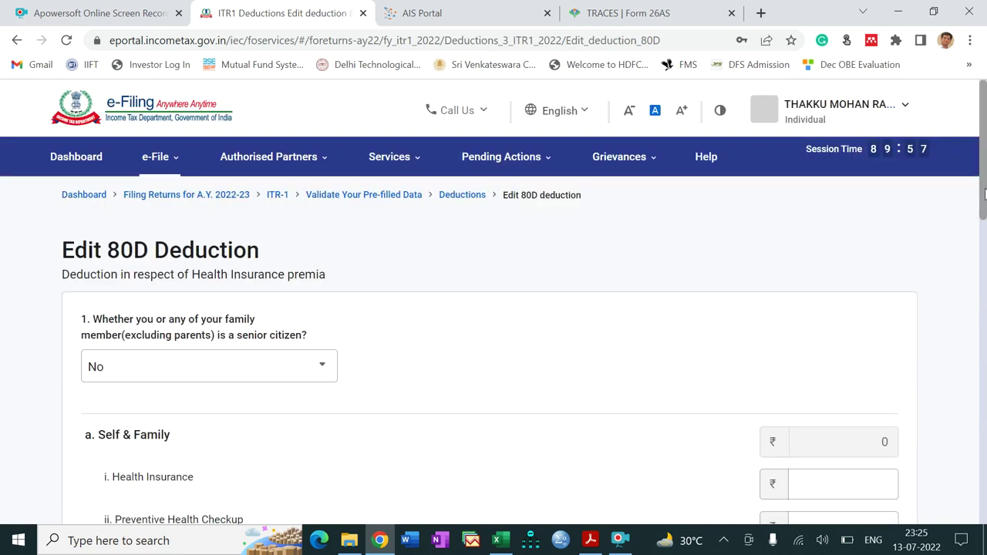
scroll(985, 224, down, 1)
drag(985, 225, 985, 242)
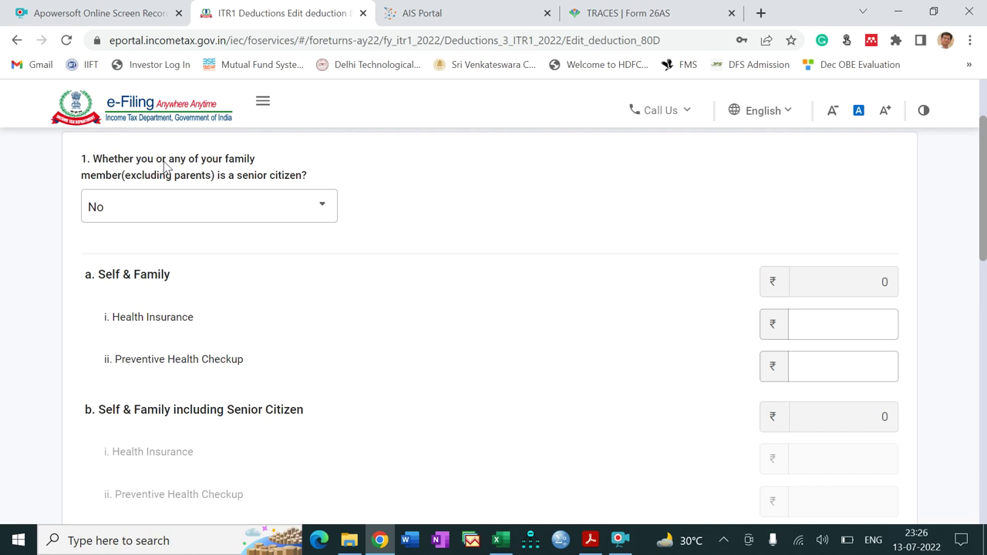
click(164, 206)
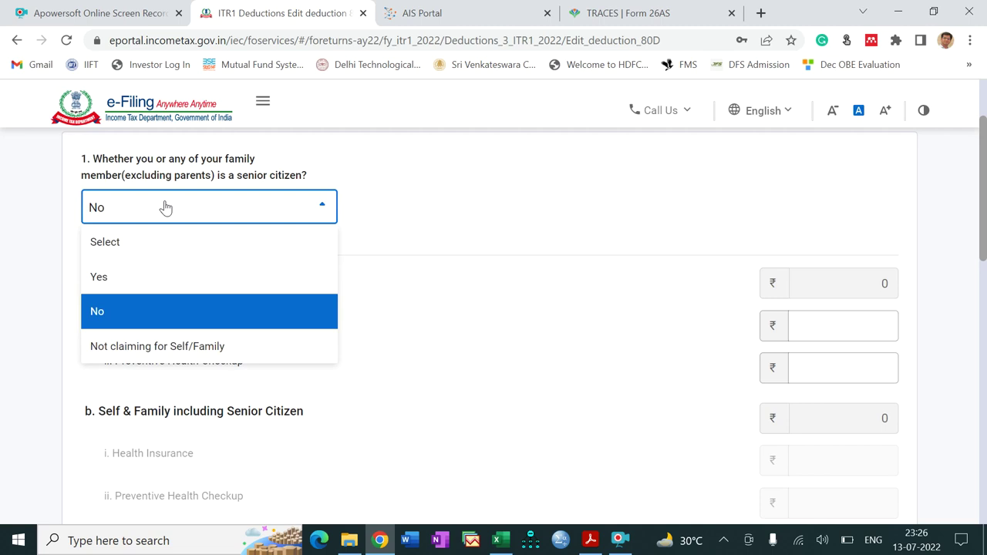
click(164, 207)
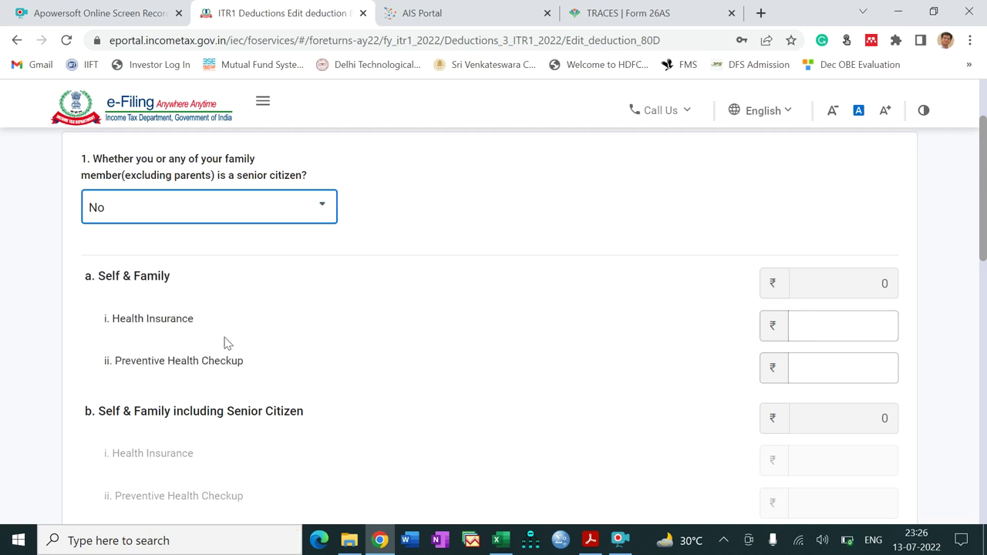
Step: Switch to the Form 16 PDF in Acrobat Reader and find the section 80D health insurance premium under Chapter VI-A
click(835, 327)
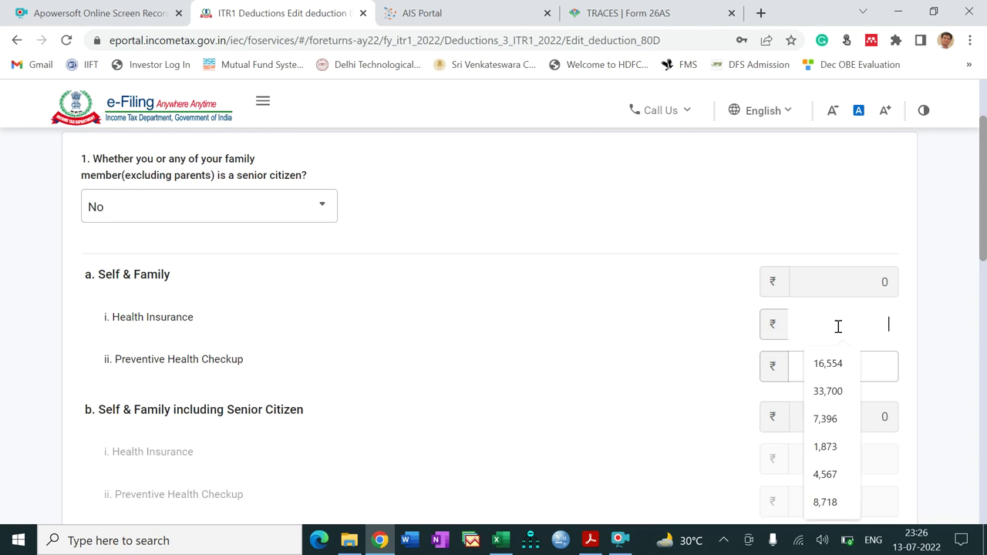
click(590, 540)
key(Page_Down)
key(Page_Down)
key(Page_Down)
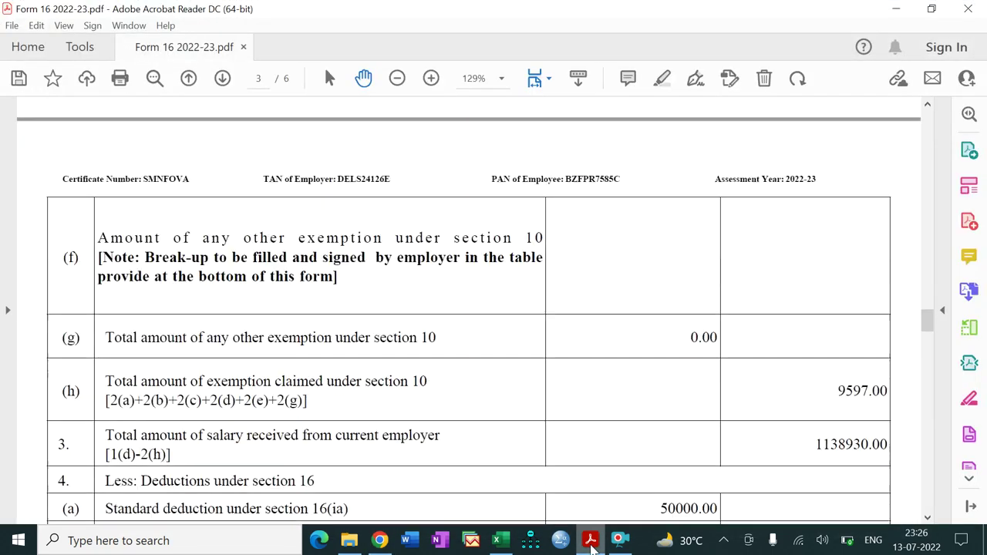
key(Down)
key(Down)
key(Down)
key(Down)
key(Down)
key(Down)
key(Down)
key(Down)
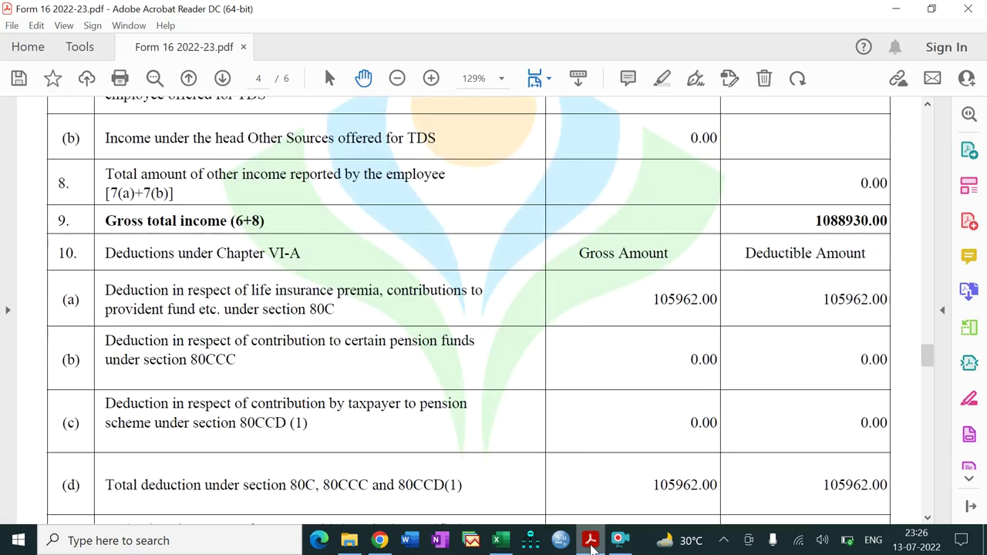
key(Down)
key(Down)
key(Down)
key(Down)
key(Down)
key(Down)
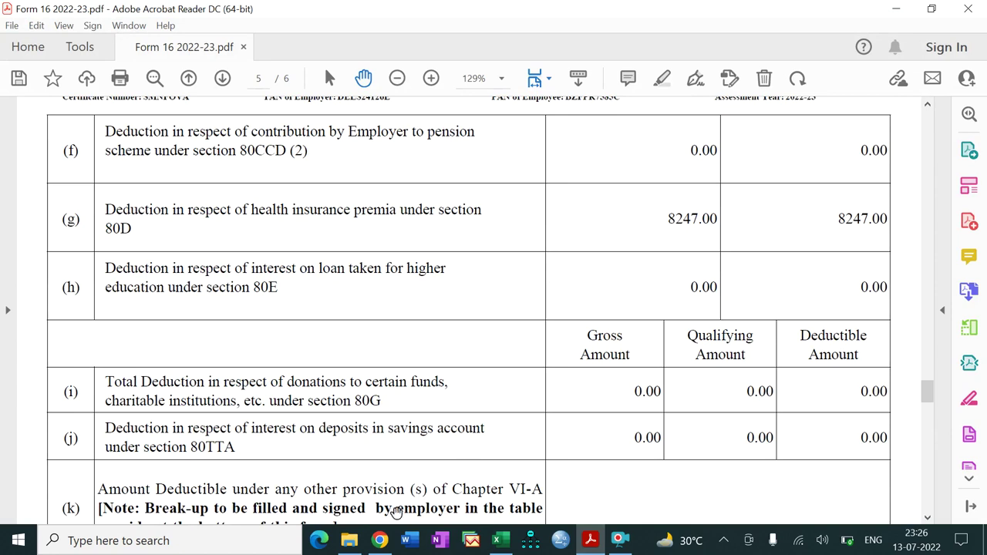
Step: Return to the e-Filing portal in Chrome and enter 8247 as the Self & Family Health Insurance amount
click(380, 540)
click(791, 327)
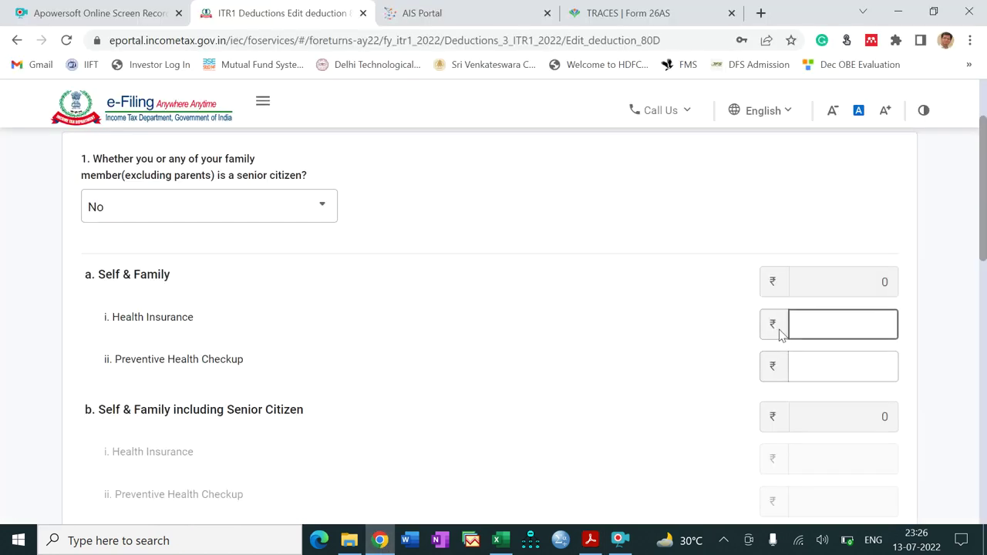
text(8247)
key(Tab)
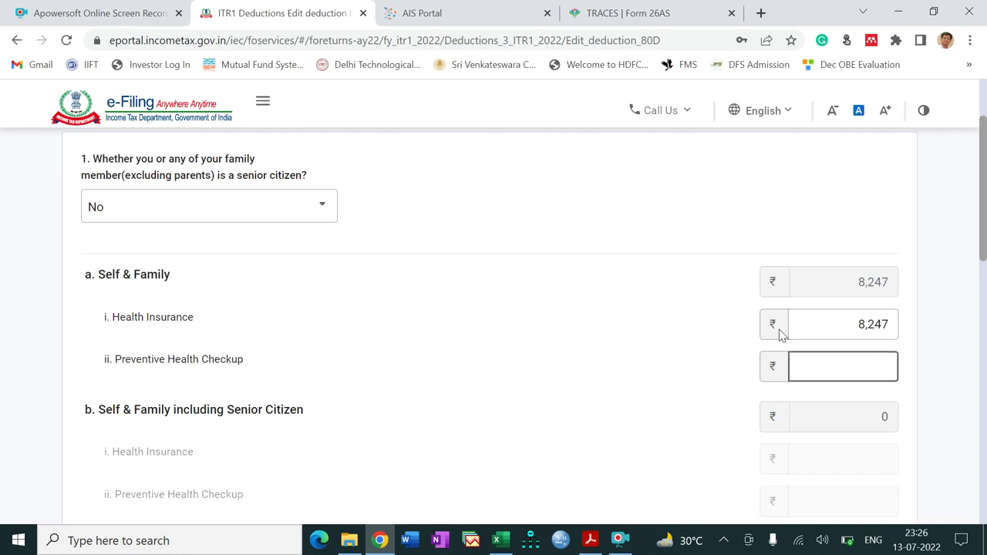
Step: Keep Not claiming for parents in the parents' senior citizen question and save the section 80D deduction
click(978, 309)
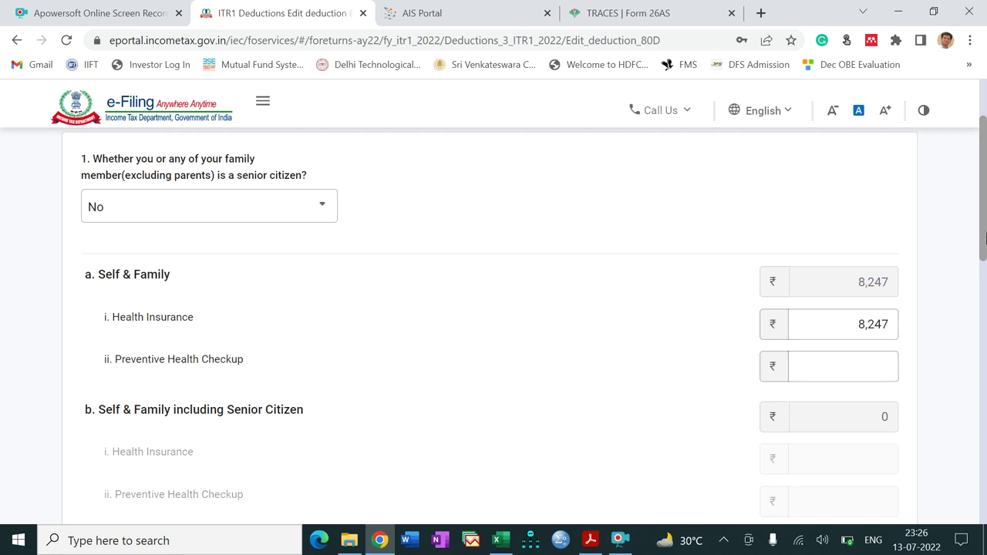
drag(984, 235, 984, 352)
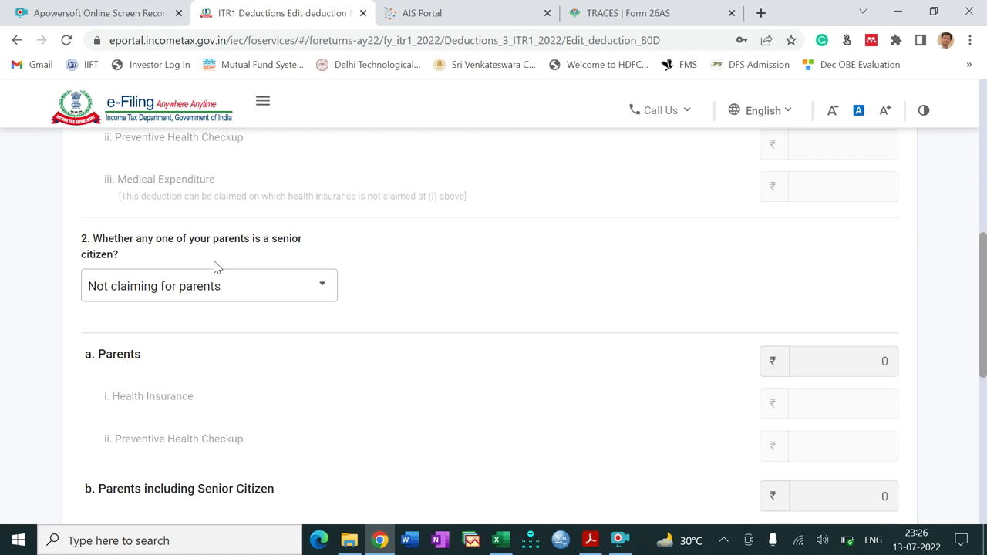
click(219, 287)
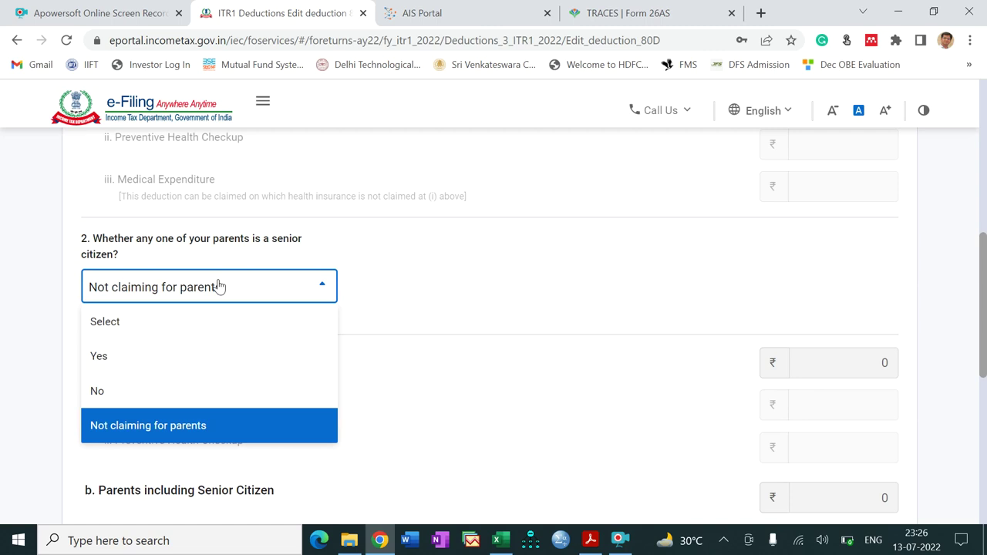
click(219, 287)
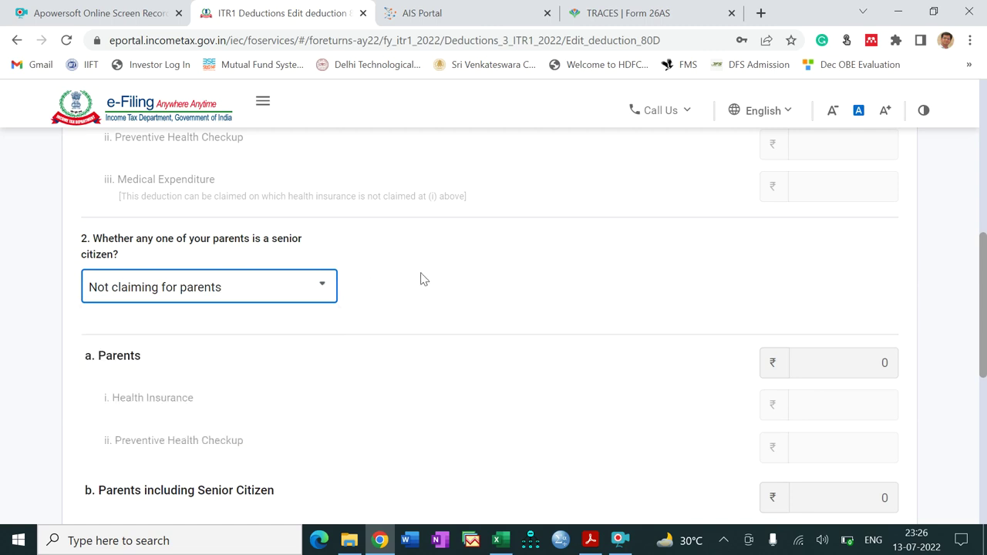
drag(985, 270, 984, 323)
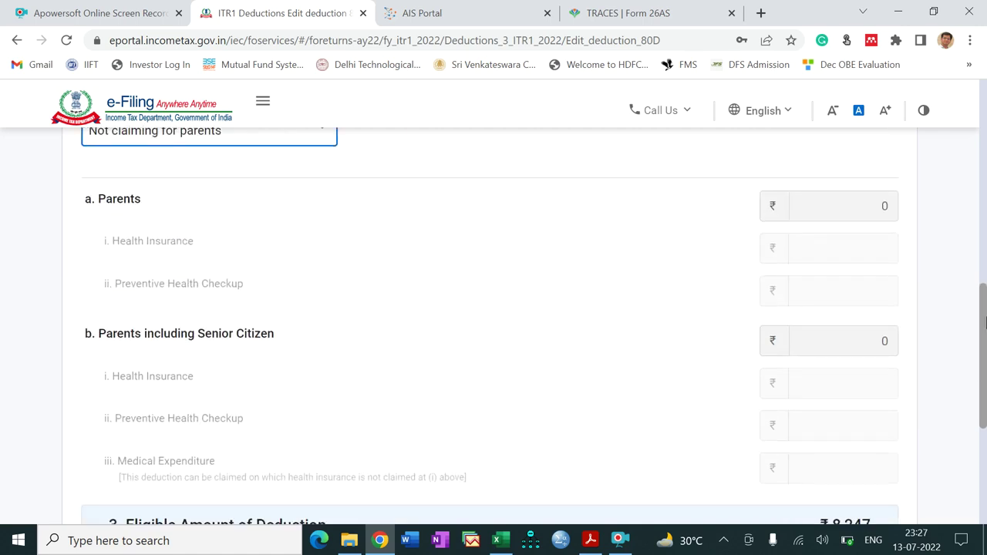
drag(984, 322, 985, 357)
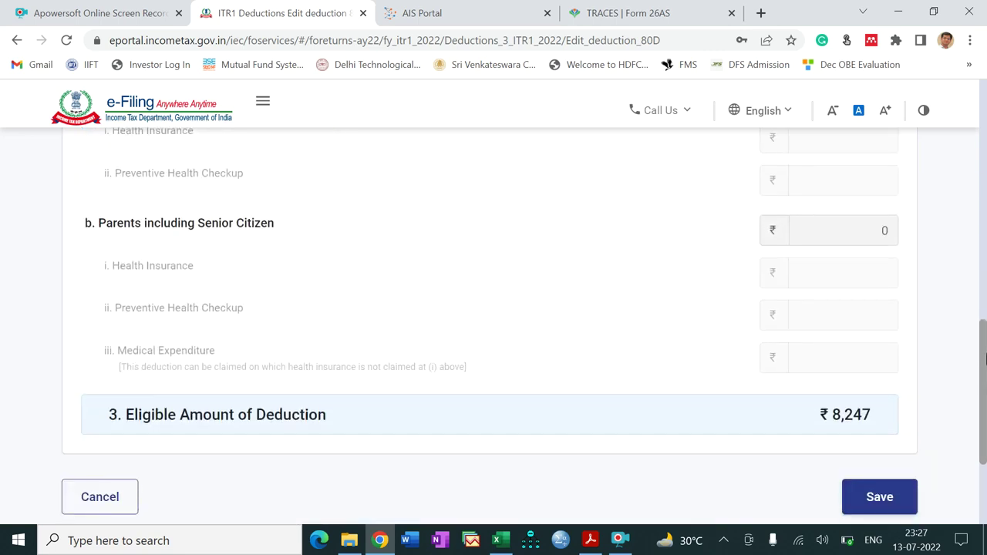
click(869, 505)
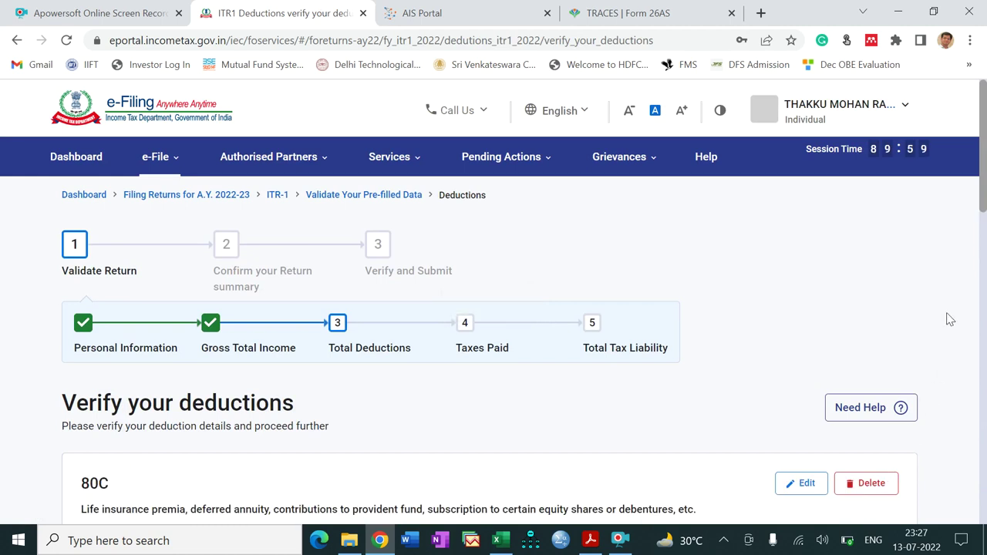
Step: Start a section 80TTA deduction, enter 4567 as interest on saving bank accounts, and try to add it
drag(982, 174, 984, 404)
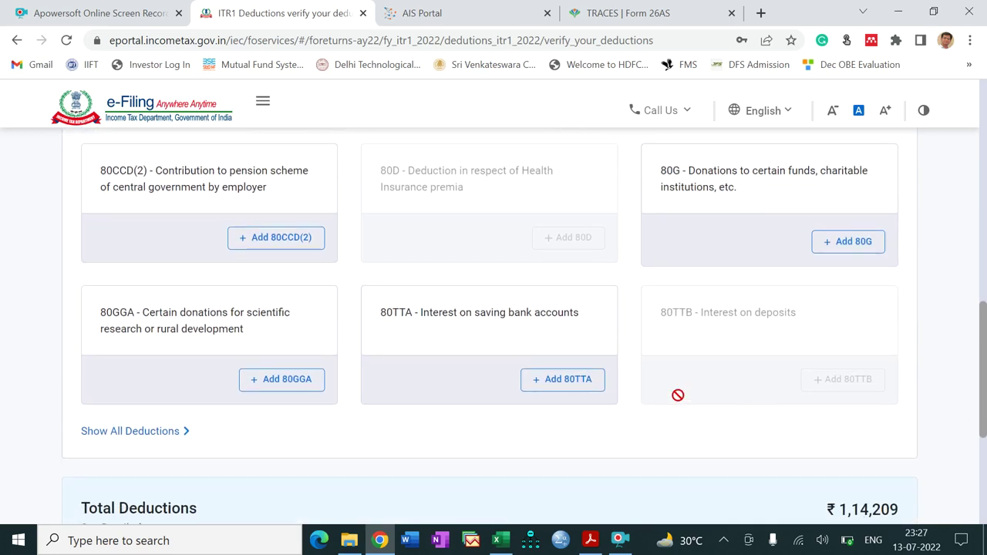
click(577, 381)
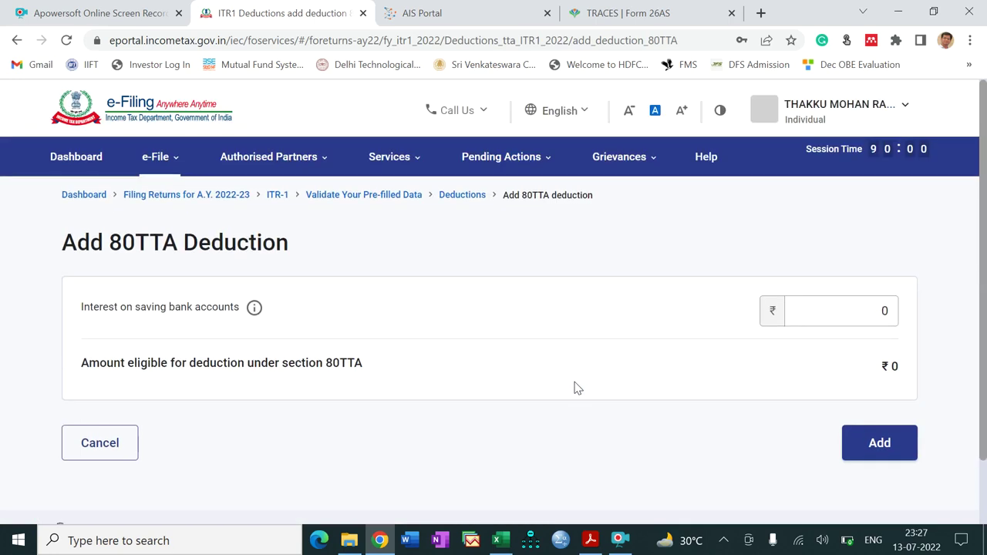
click(843, 306)
key(BackSpace)
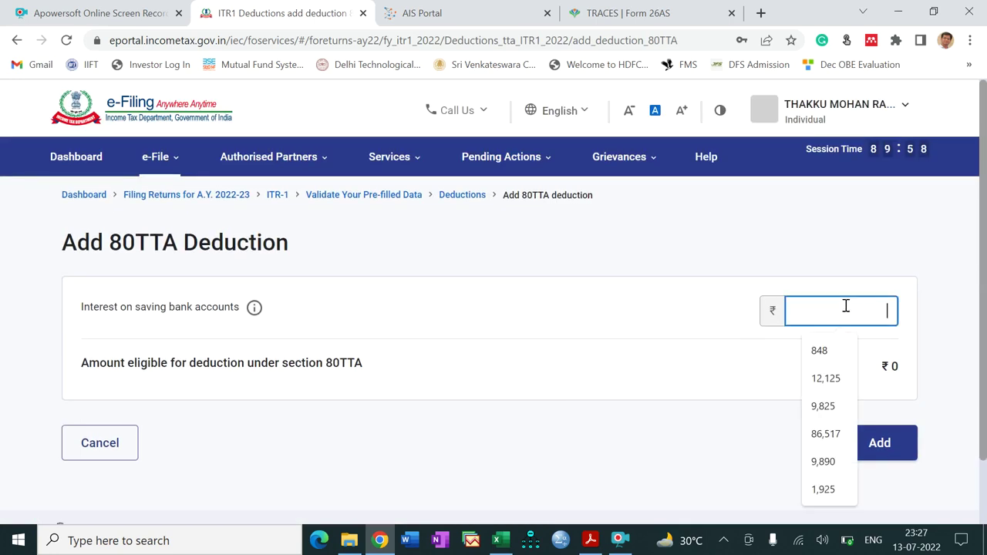
text(4567)
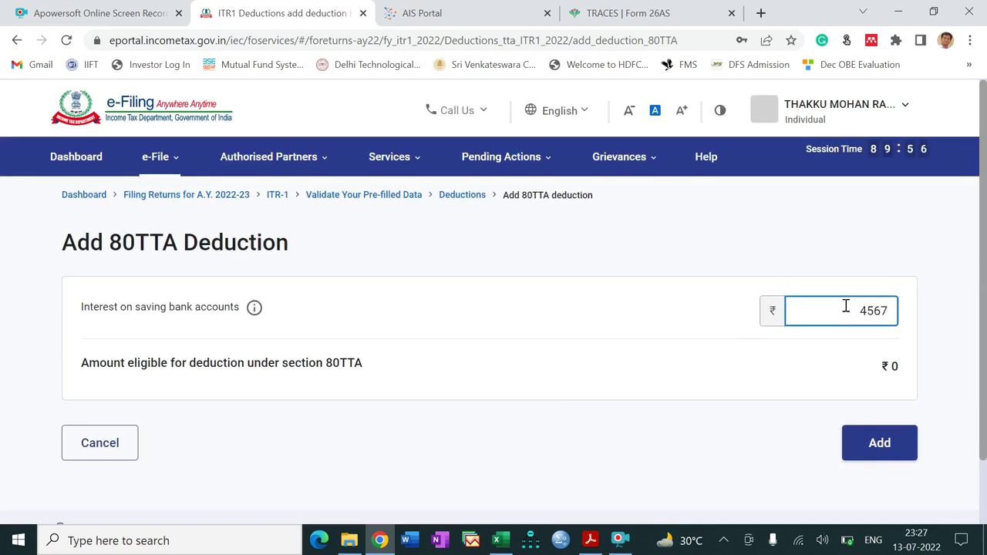
click(856, 445)
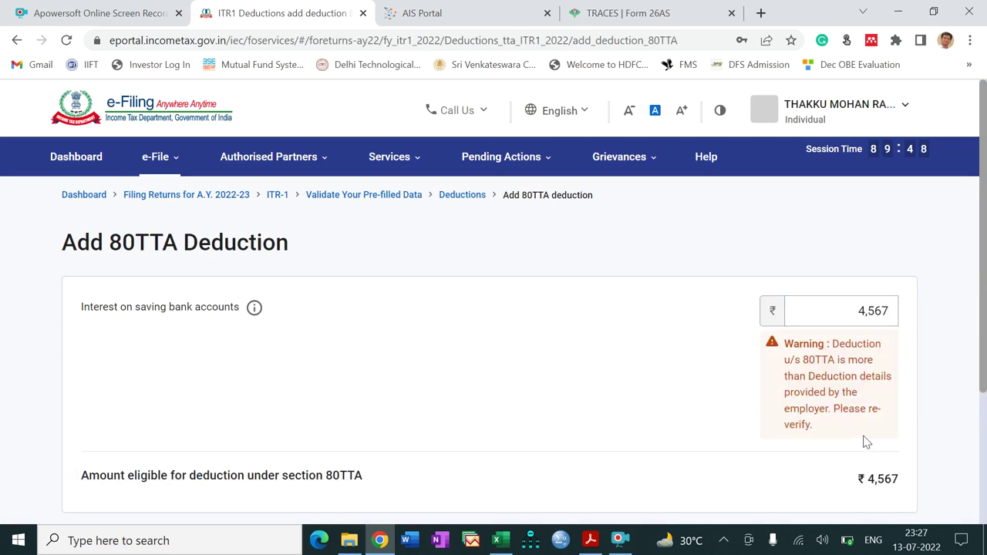
scroll(985, 357, down, 1)
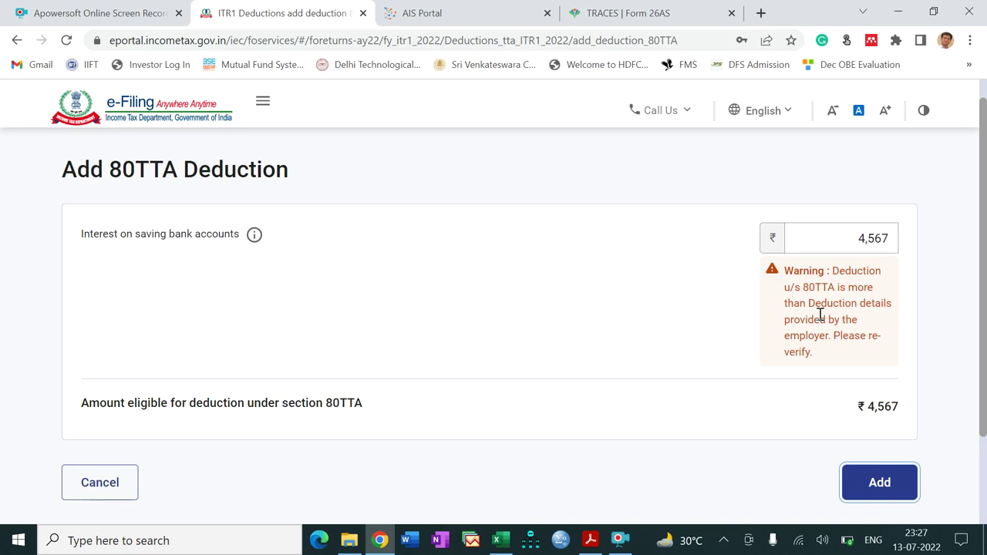
Step: Compare the section 80TTA deduction in the Form 16 PDF with the savings interest in the Excel ITR calculation, and return to Chrome
click(591, 540)
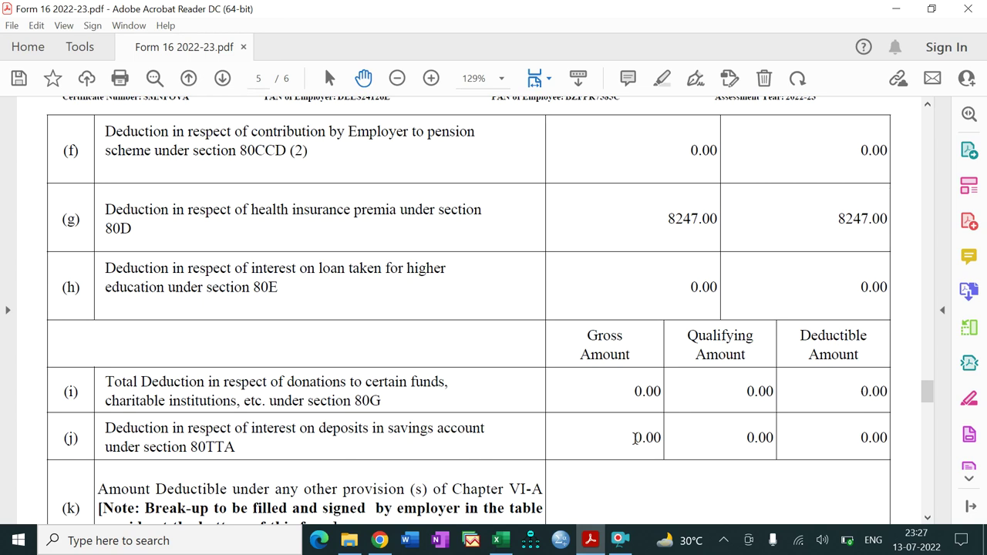
click(500, 549)
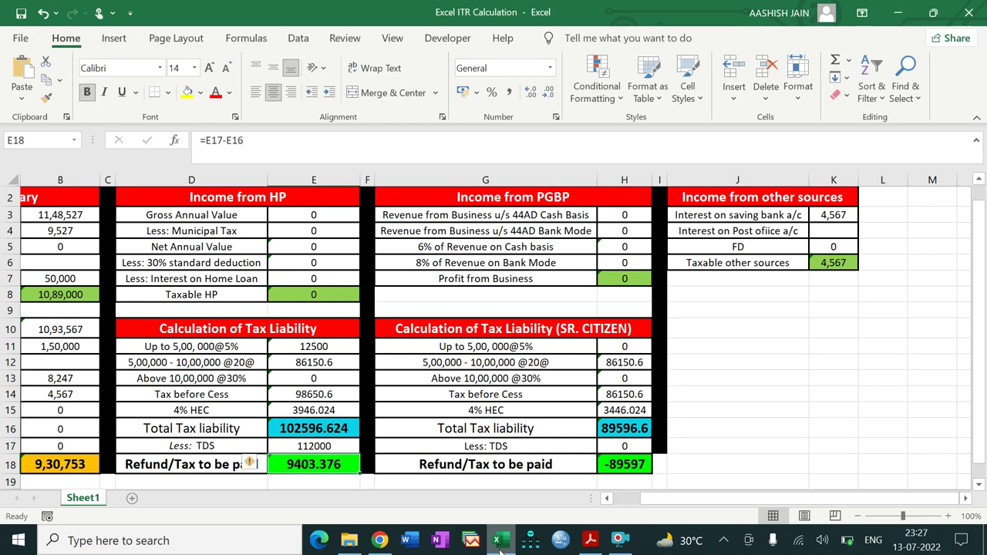
click(590, 542)
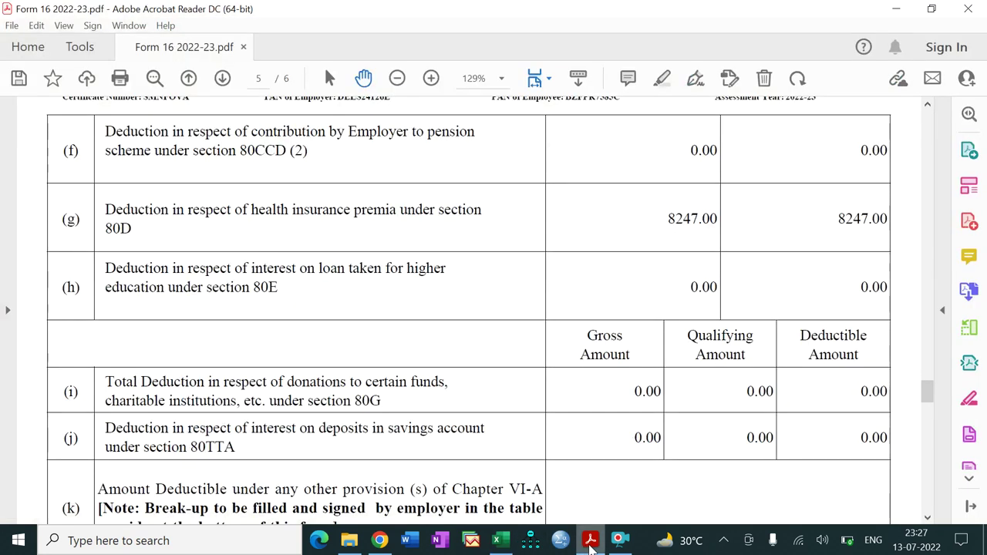
click(379, 541)
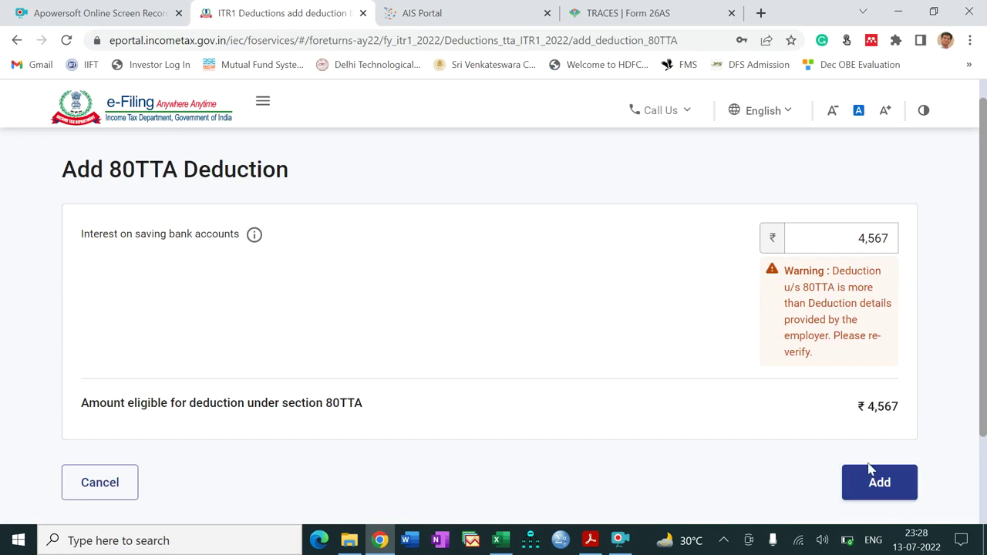
Step: Add the section 80TTA deduction, confirm the Total Deductions, and return to the Return Summary
click(879, 482)
click(879, 482)
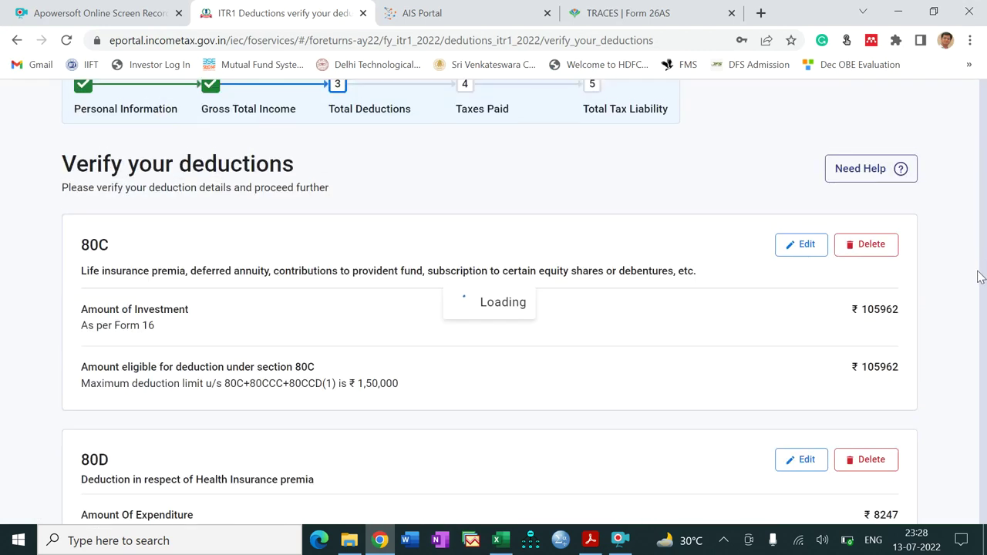
drag(985, 185, 985, 492)
click(879, 487)
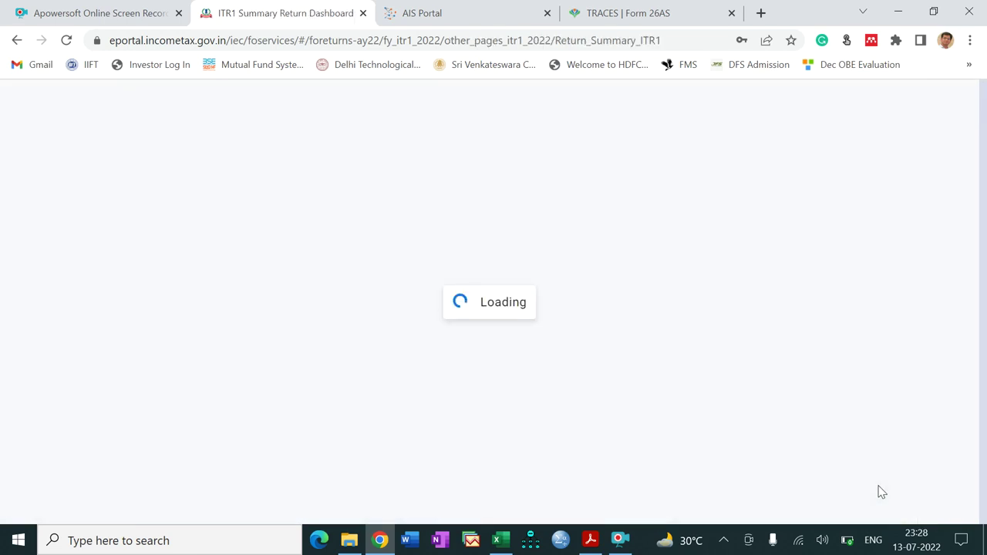
drag(985, 221, 984, 422)
drag(985, 379, 985, 401)
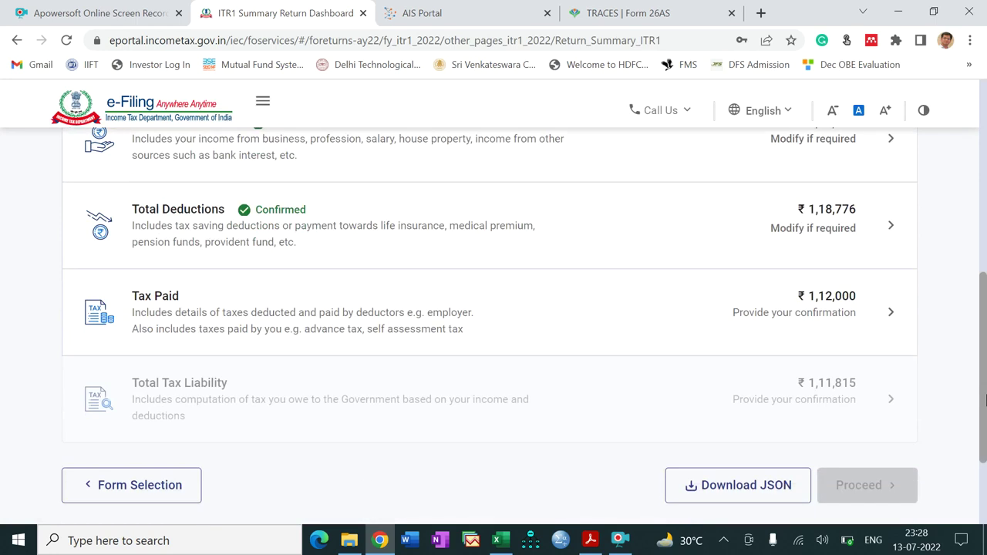
Step: Compare the Tax Paid details with the tax deducted in Form 26AS on TRACES, and confirm the taxes paid
click(468, 324)
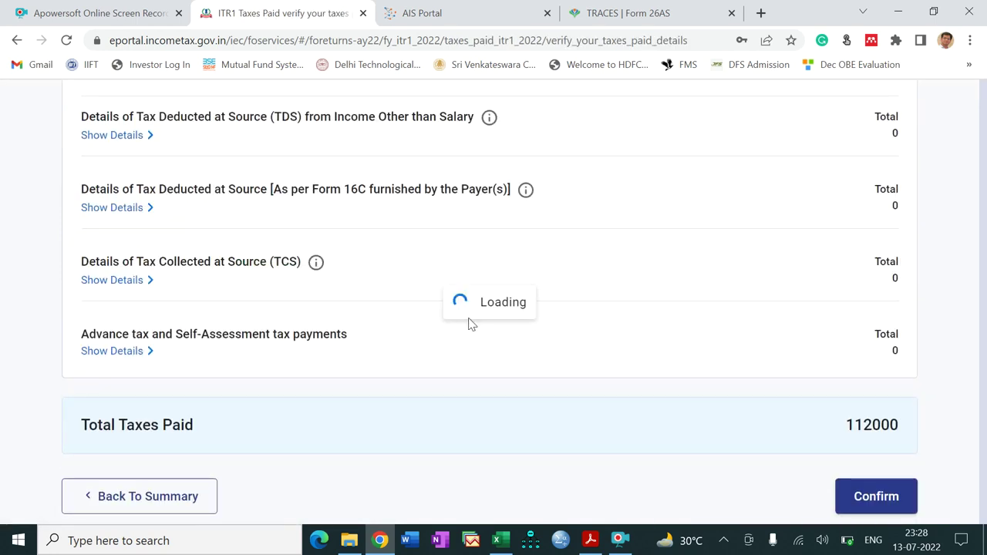
click(616, 7)
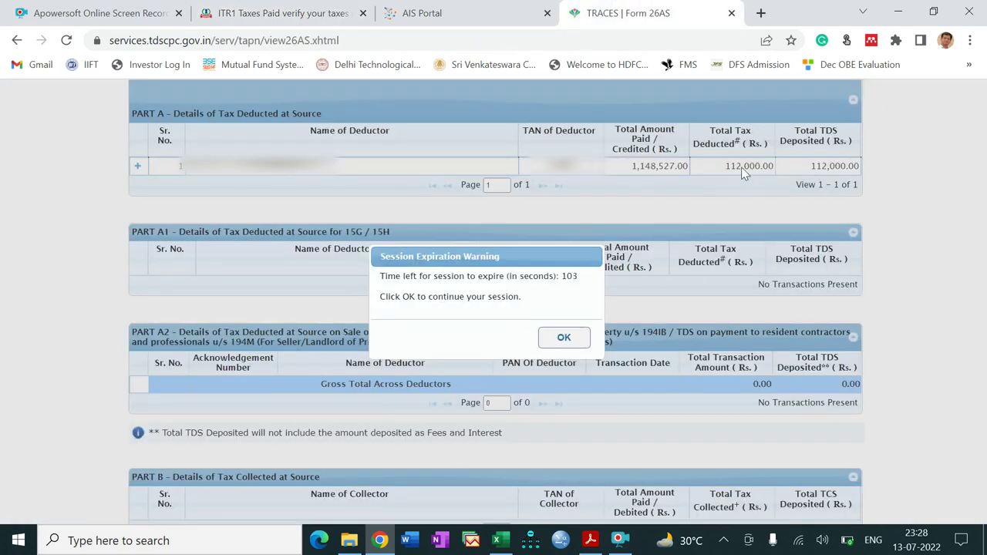
click(224, 13)
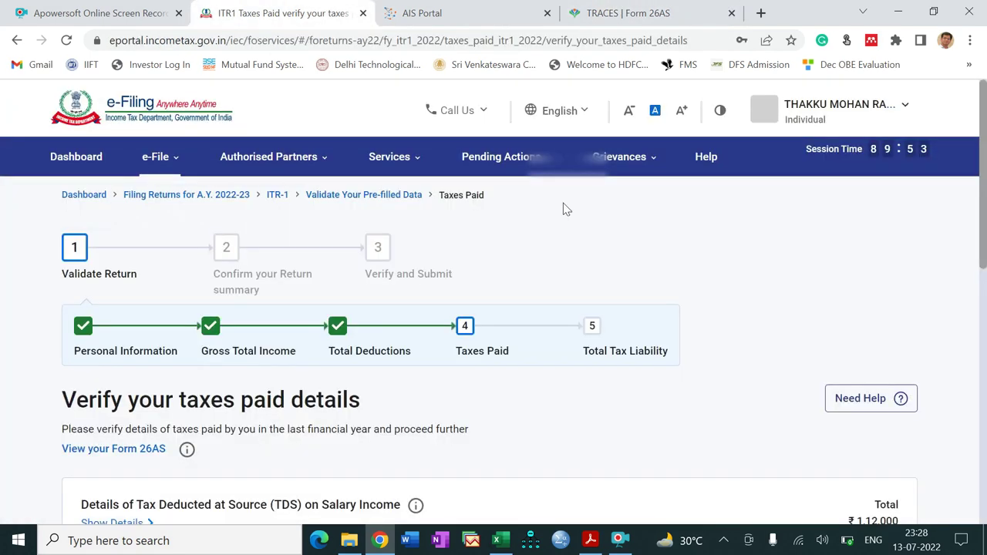
scroll(401, 289, down, 3)
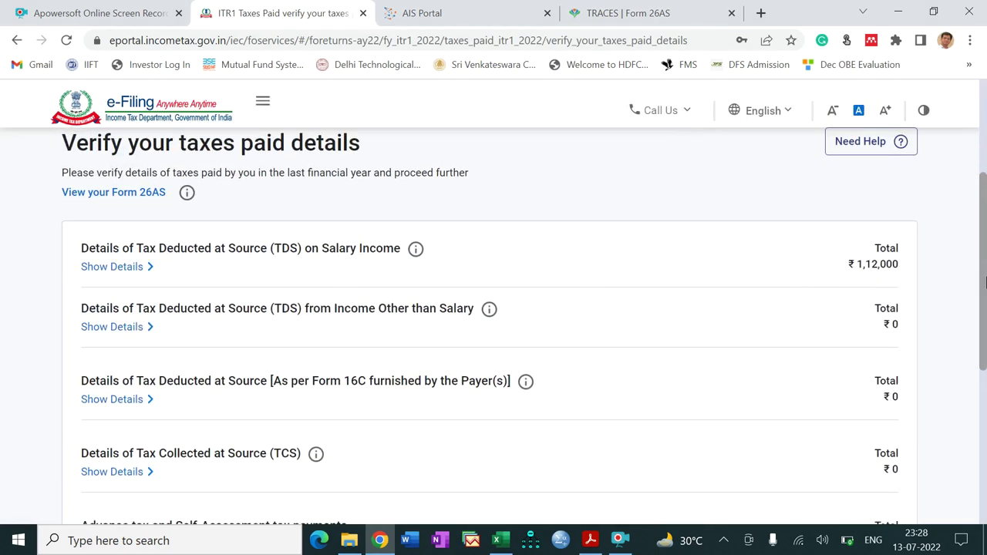
scroll(985, 282, down, 4)
click(876, 371)
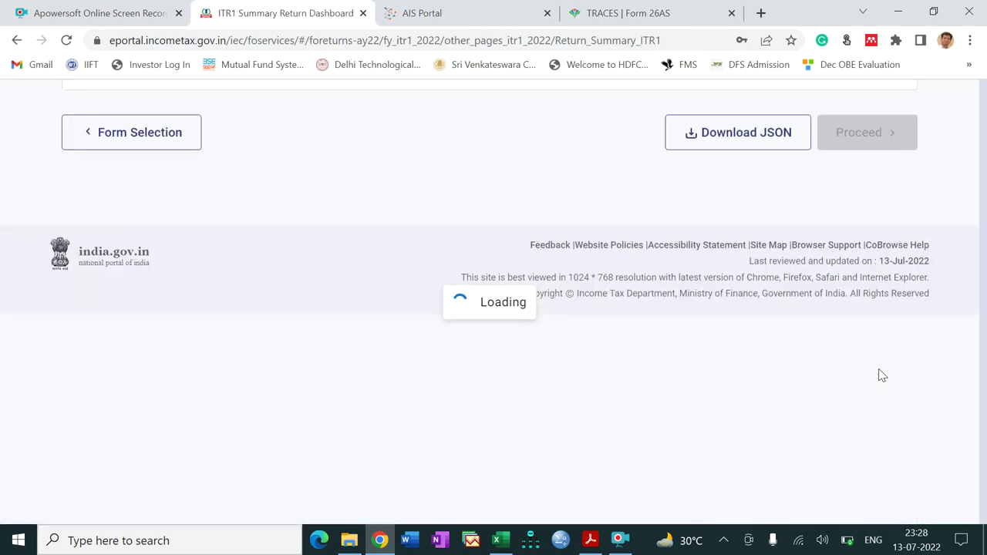
Step: Review the income and tax computation in the Total Tax Liability section and confirm it
drag(984, 200, 985, 422)
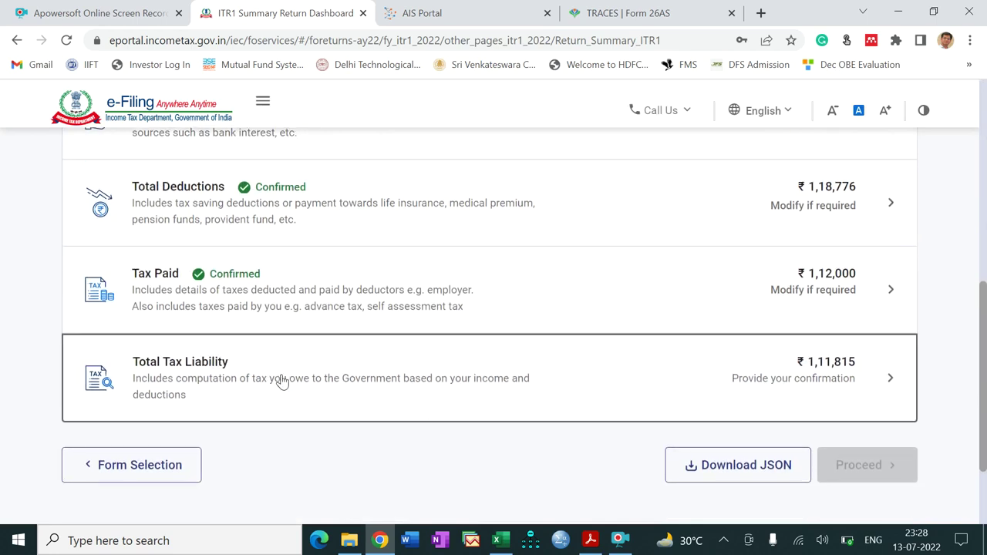
click(409, 381)
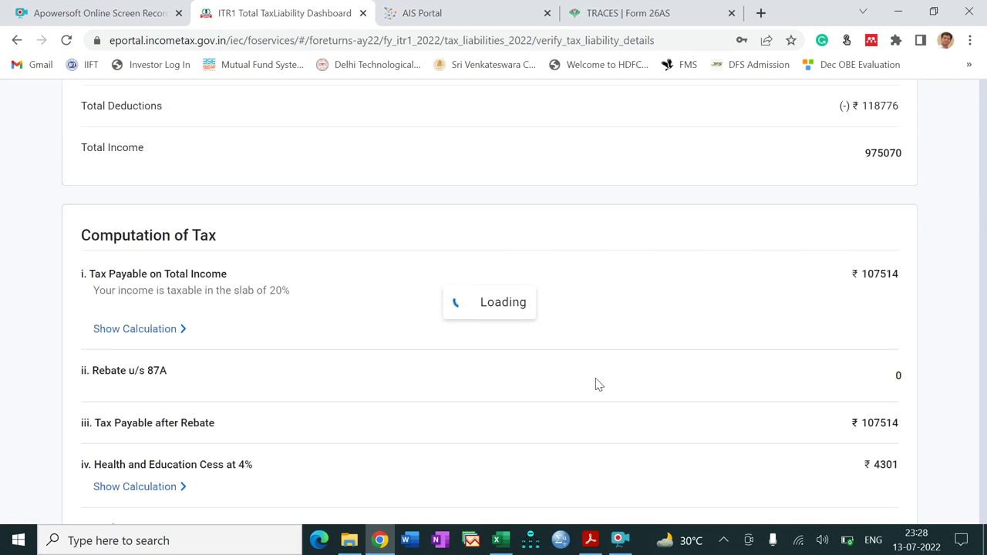
drag(984, 149, 985, 237)
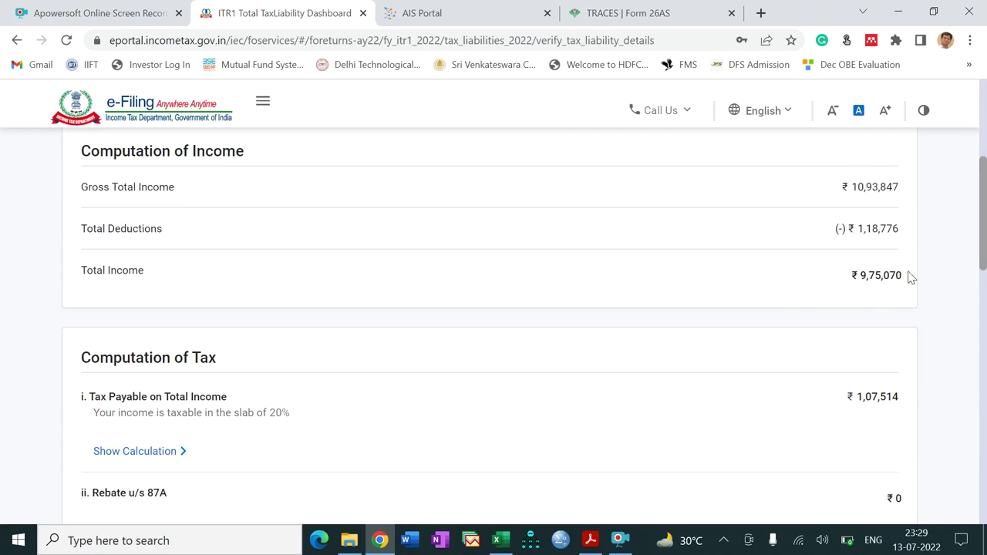
scroll(985, 241, down, 1)
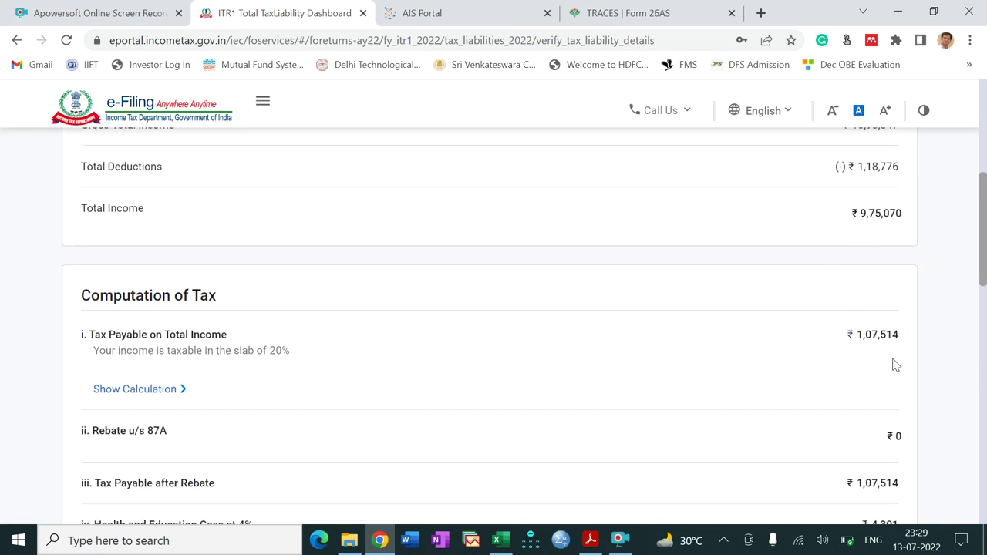
drag(981, 275, 984, 340)
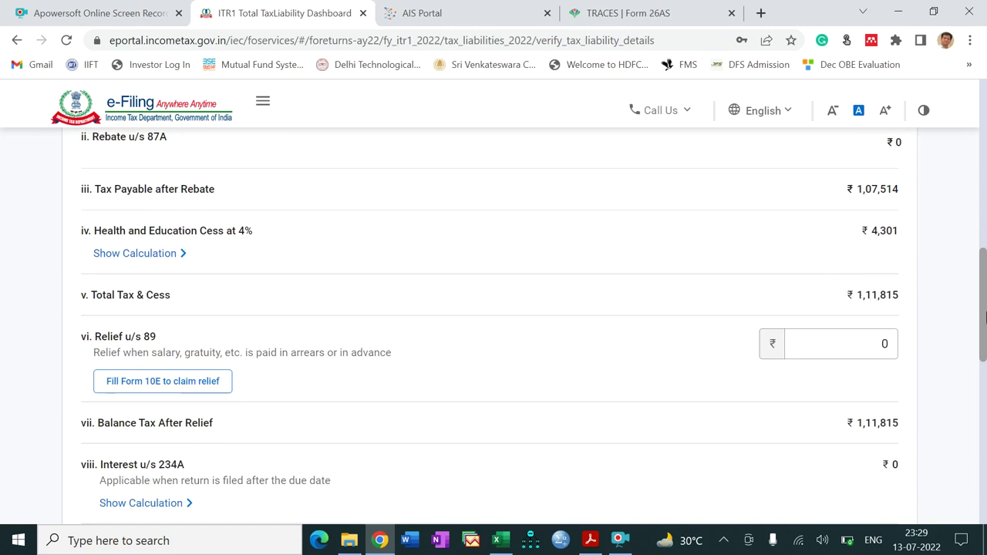
drag(985, 316, 984, 457)
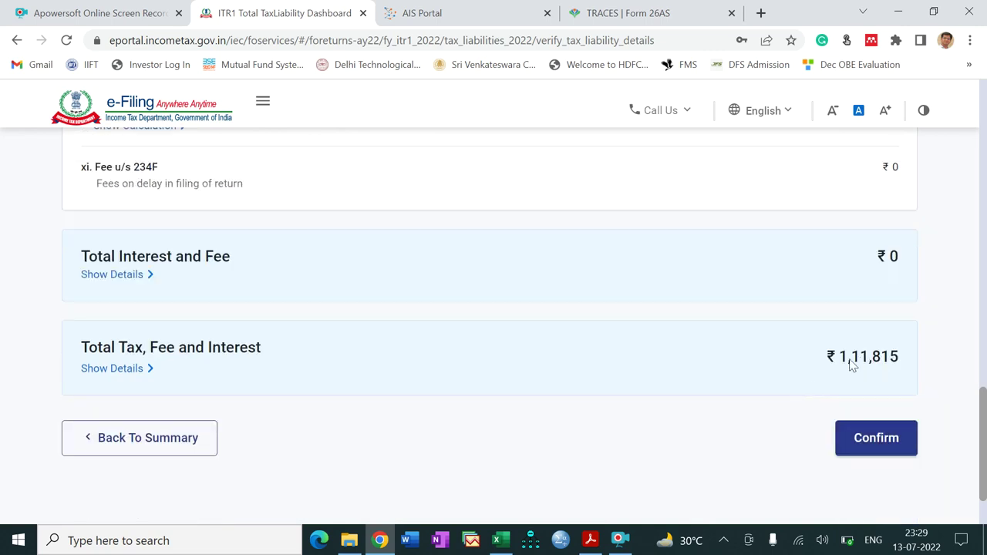
click(869, 439)
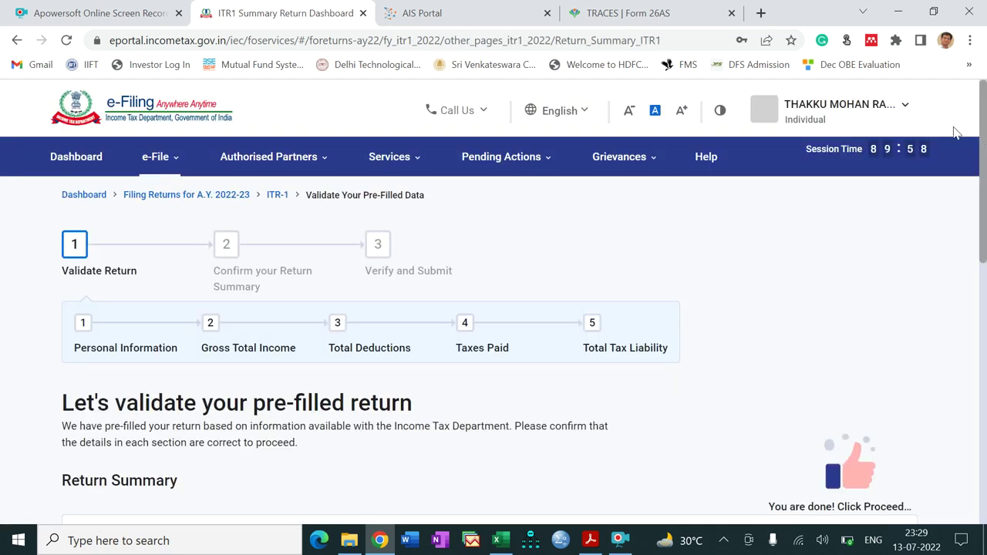
Step: Proceed from the Return Summary to the Tax Summary and review the taxable income, tax payable and refund calculations
drag(985, 166, 985, 380)
click(869, 473)
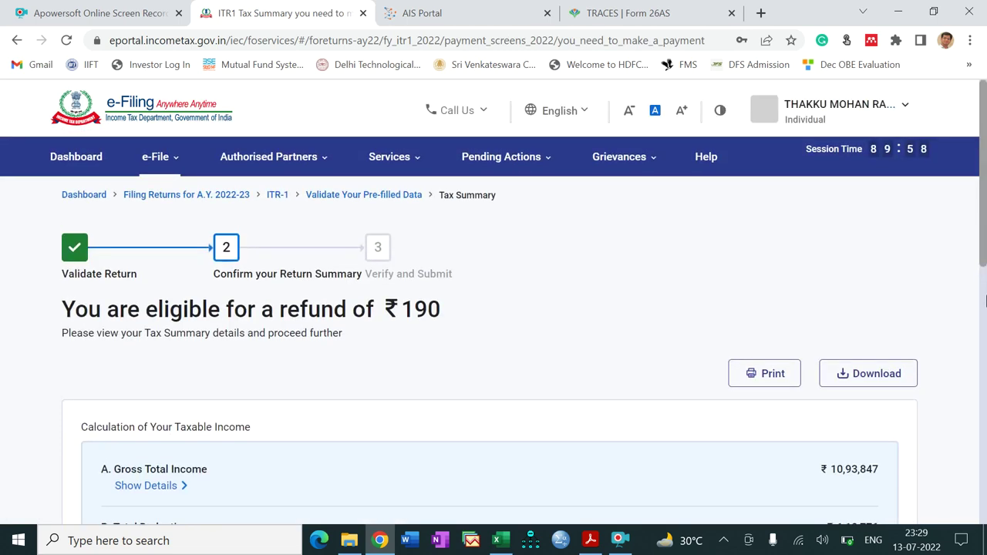
drag(984, 229, 985, 348)
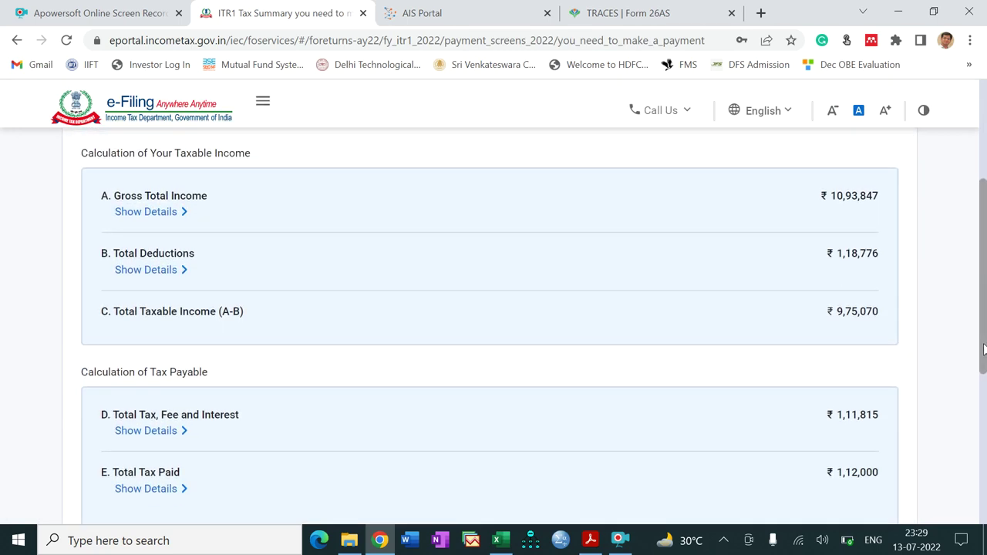
drag(985, 349, 985, 438)
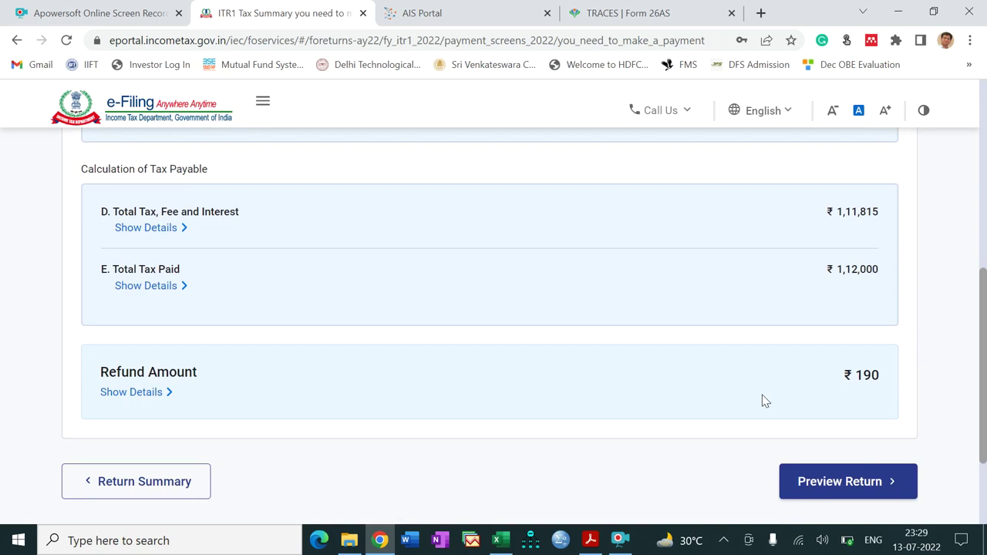
Step: Return to the Return Summary and reopen Total Tax Liability to recheck its computation down to the total tax, fee and interest
click(149, 486)
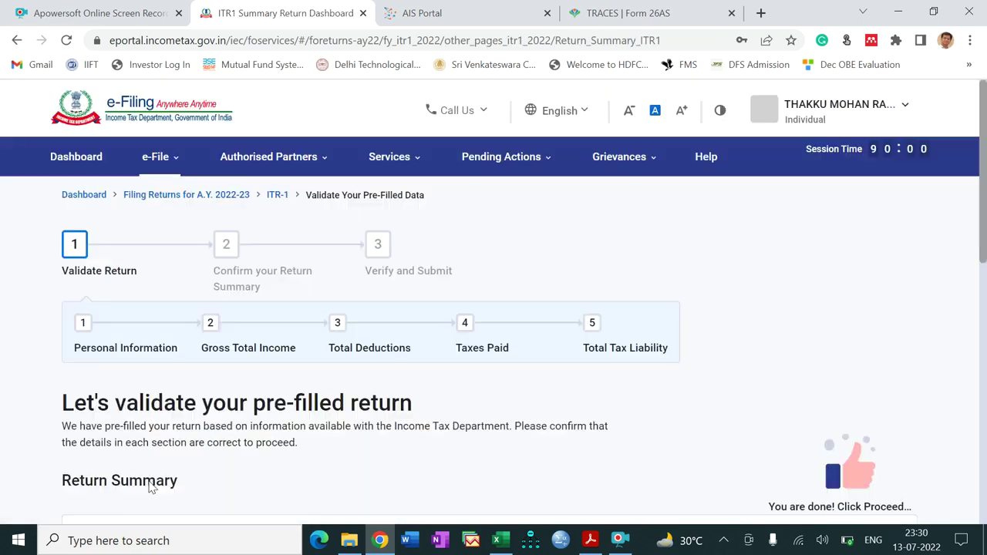
drag(985, 202, 985, 409)
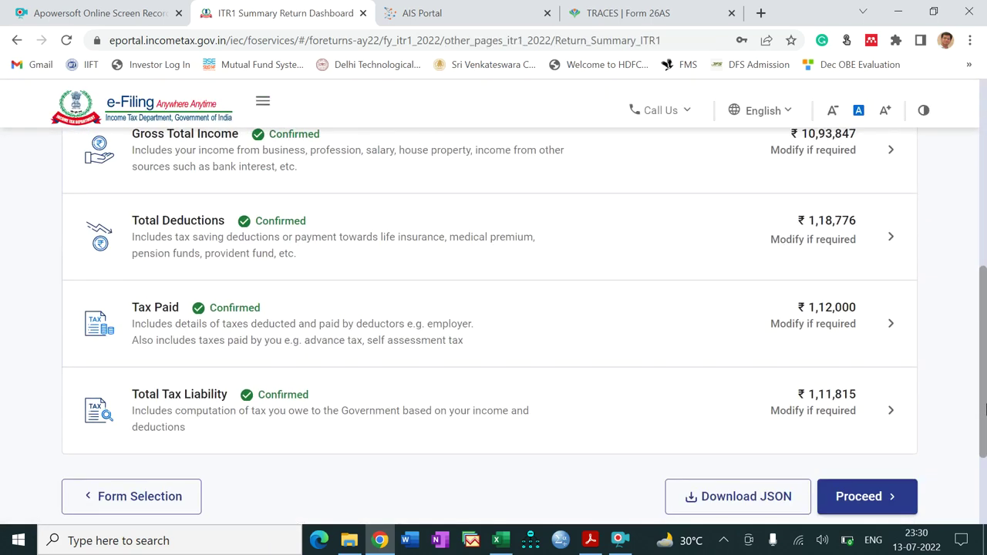
click(731, 422)
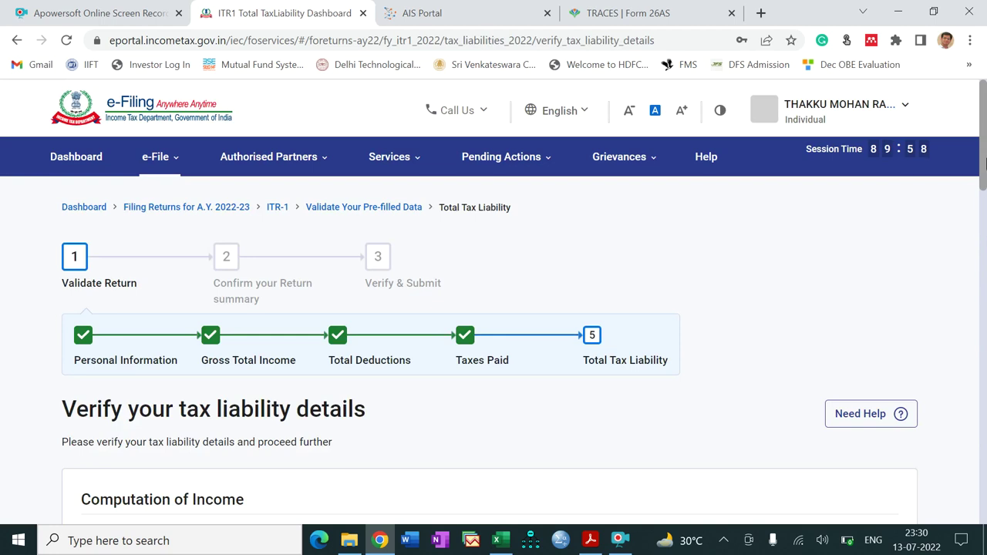
drag(985, 179, 984, 515)
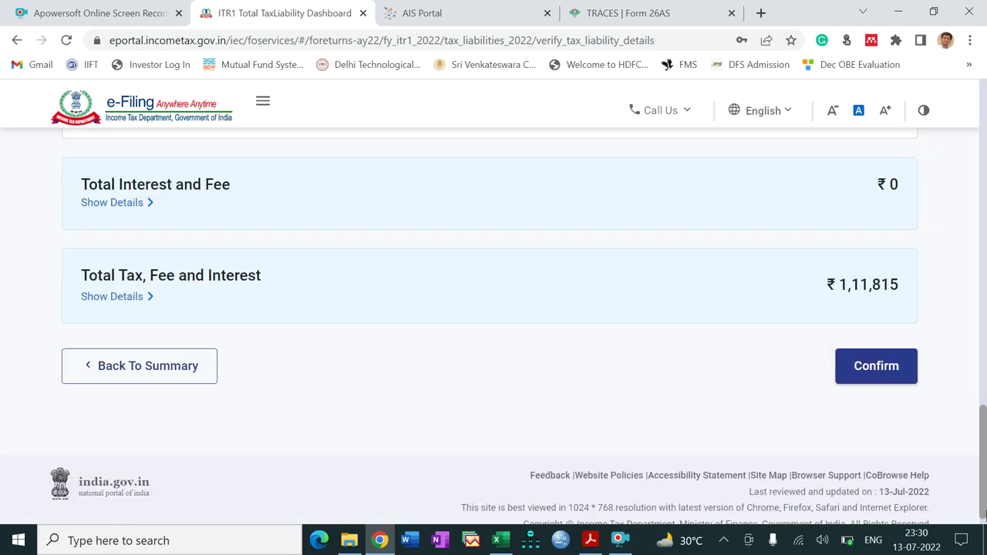
click(617, 540)
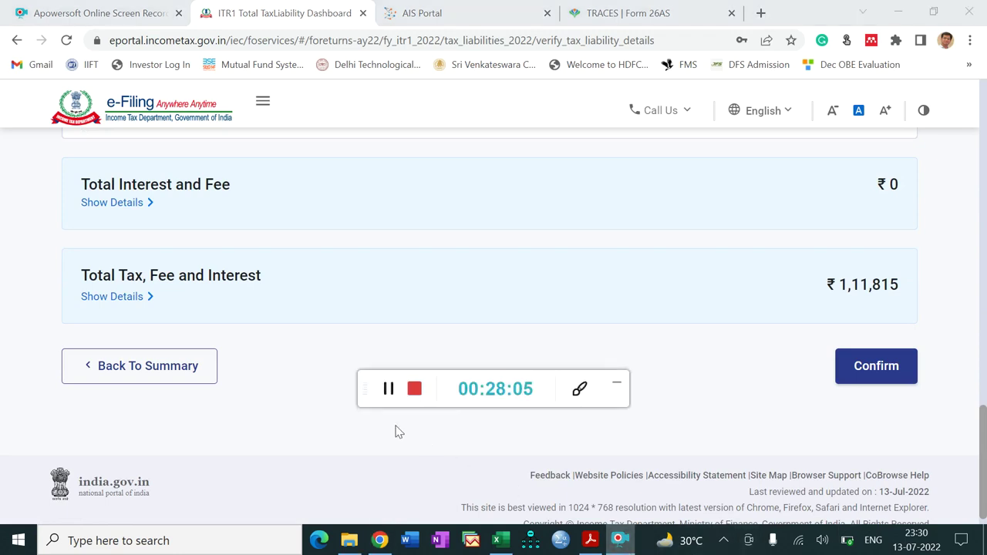
click(388, 388)
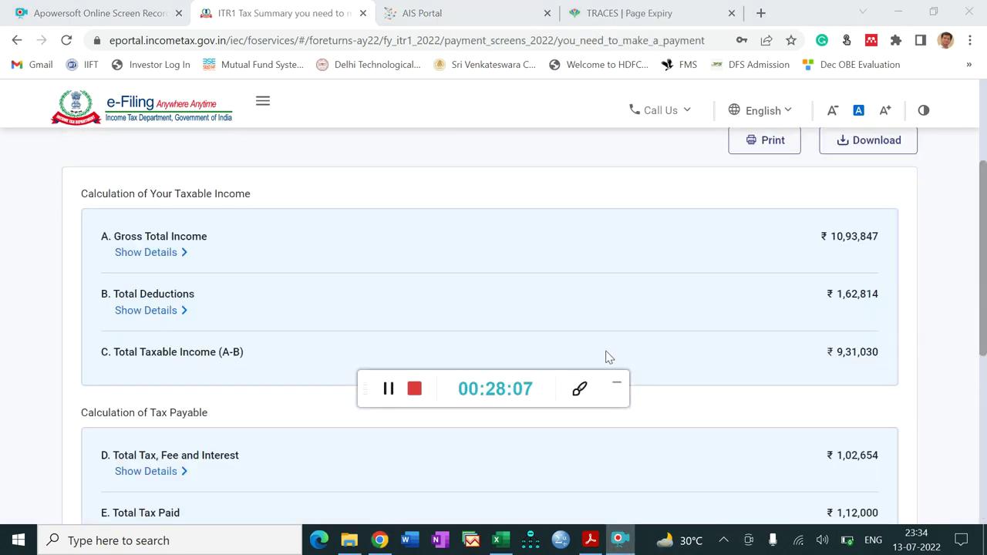
click(616, 382)
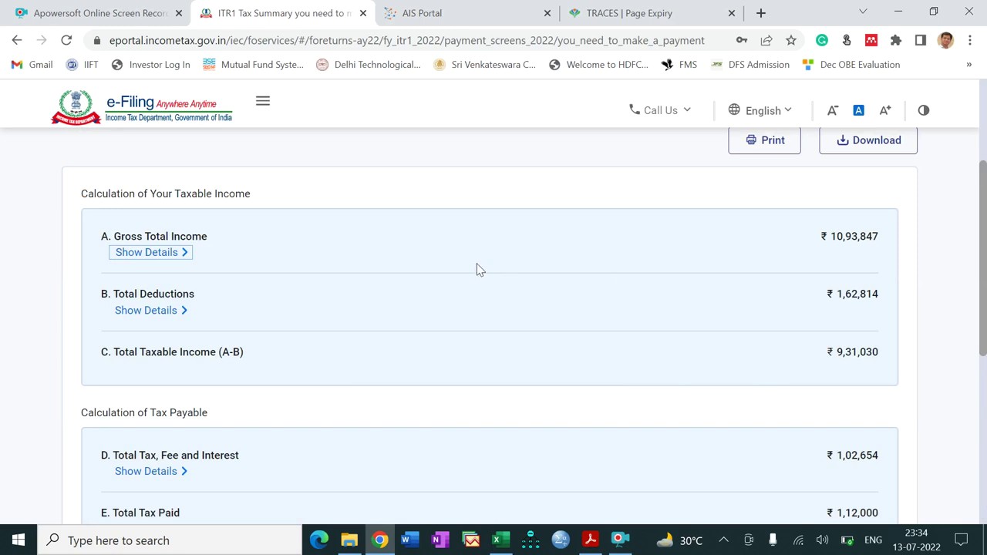
Step: Review the Tax Summary's total deductions, taxable income, tax payable and refund amount
scroll(984, 353, down, 3)
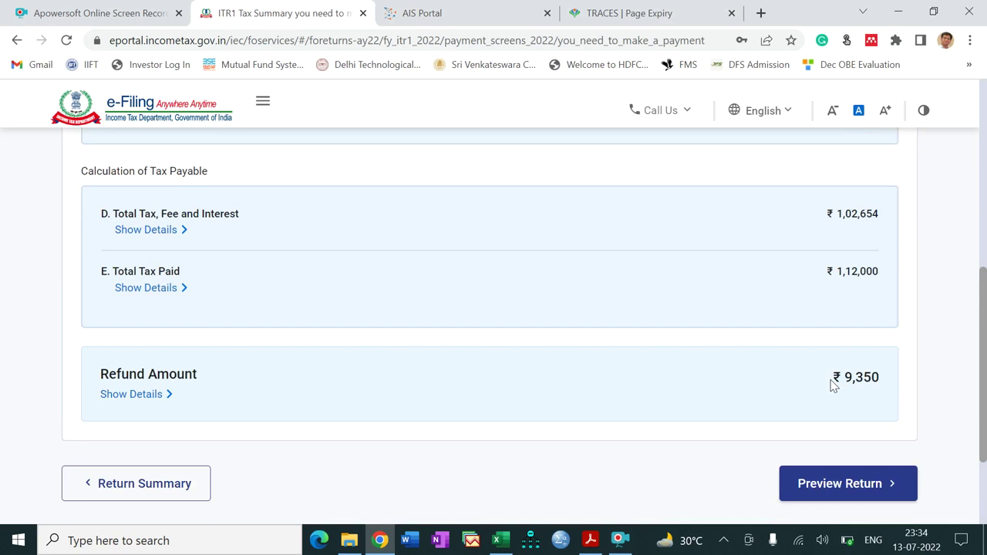
drag(985, 393, 985, 316)
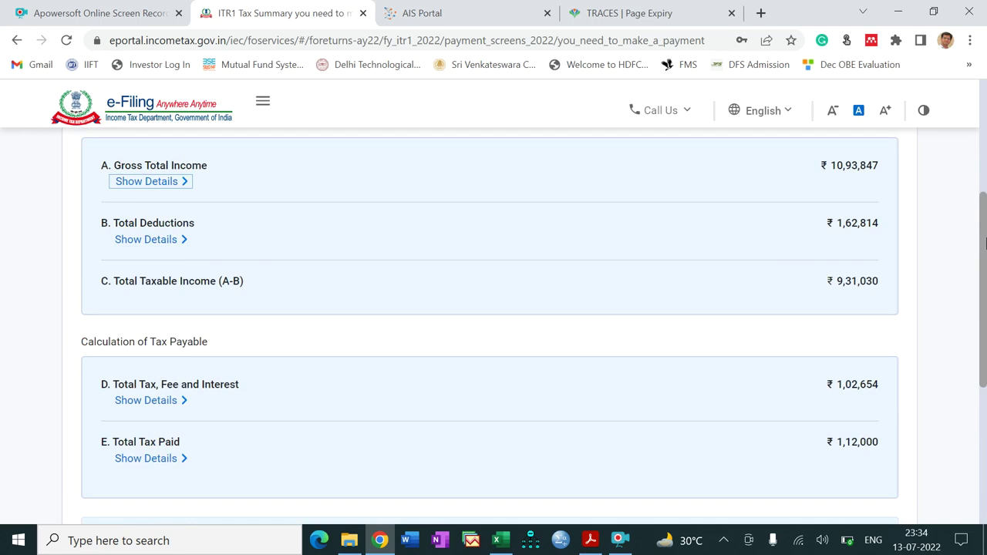
scroll(985, 244, up, 1)
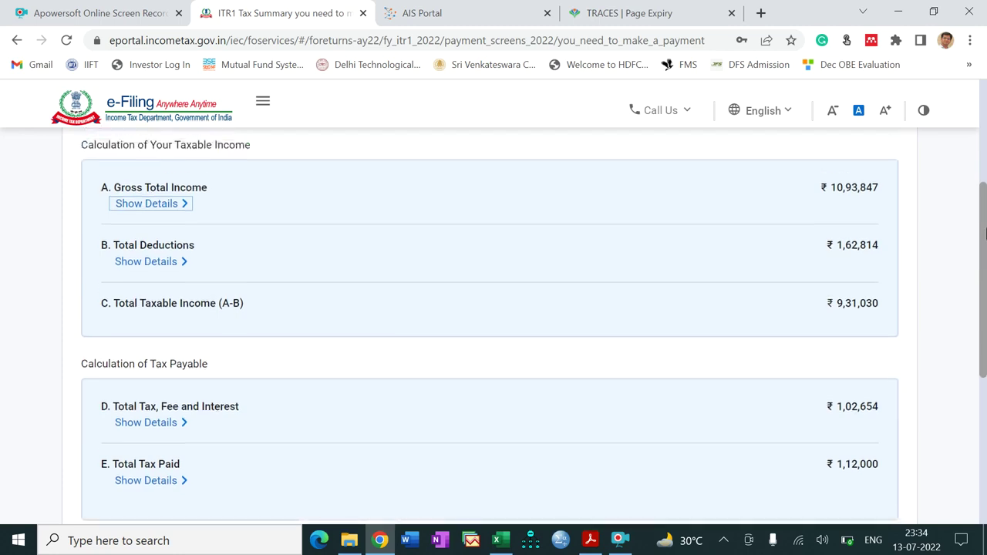
scroll(889, 259, down, 4)
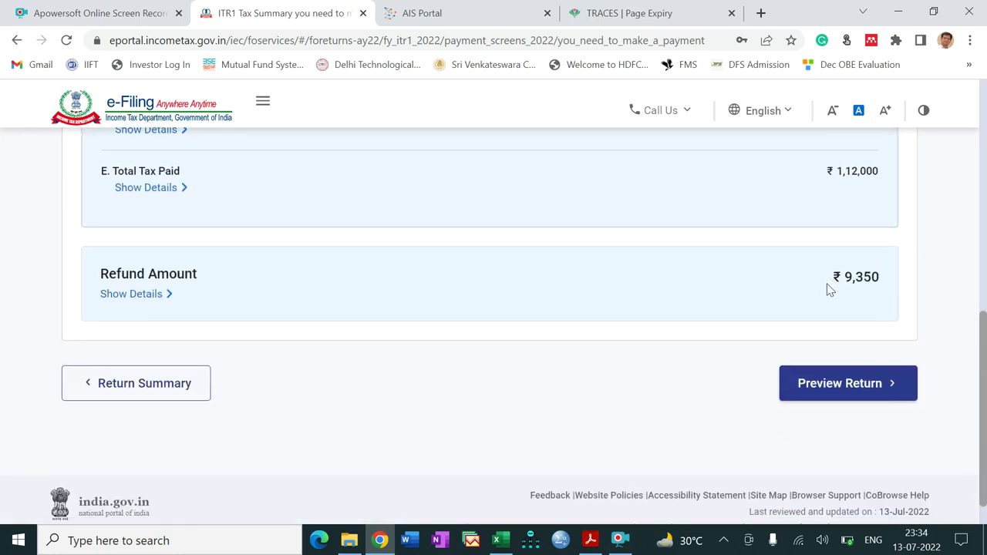
Step: Switch to the Excel ITR calculation to compare its refund and other-sources income with the portal, and return to Chrome
click(500, 540)
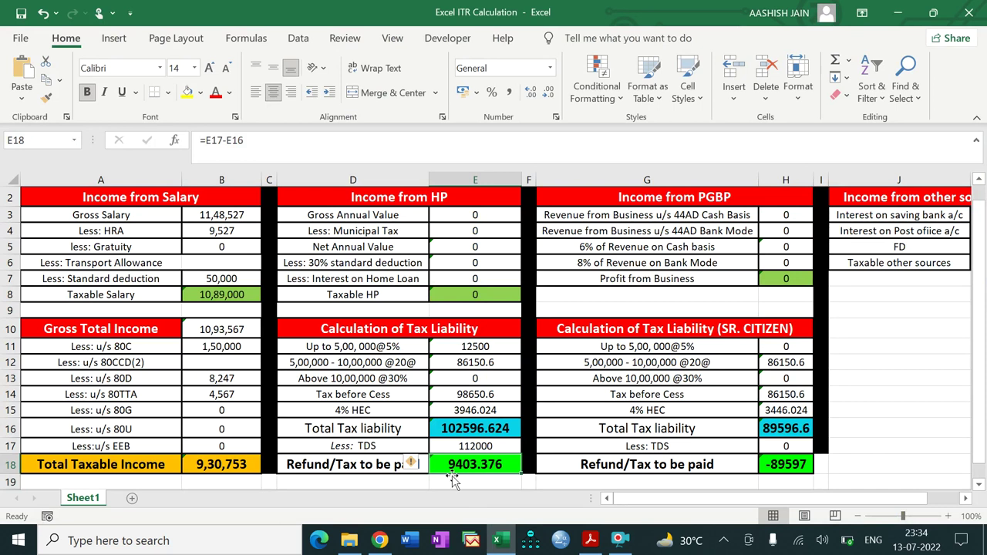
drag(632, 502, 693, 466)
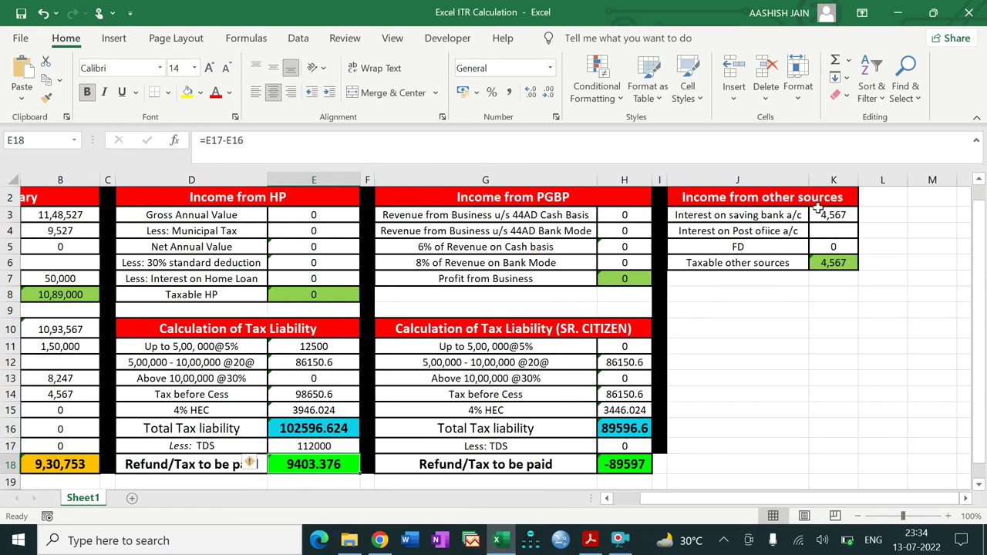
click(825, 216)
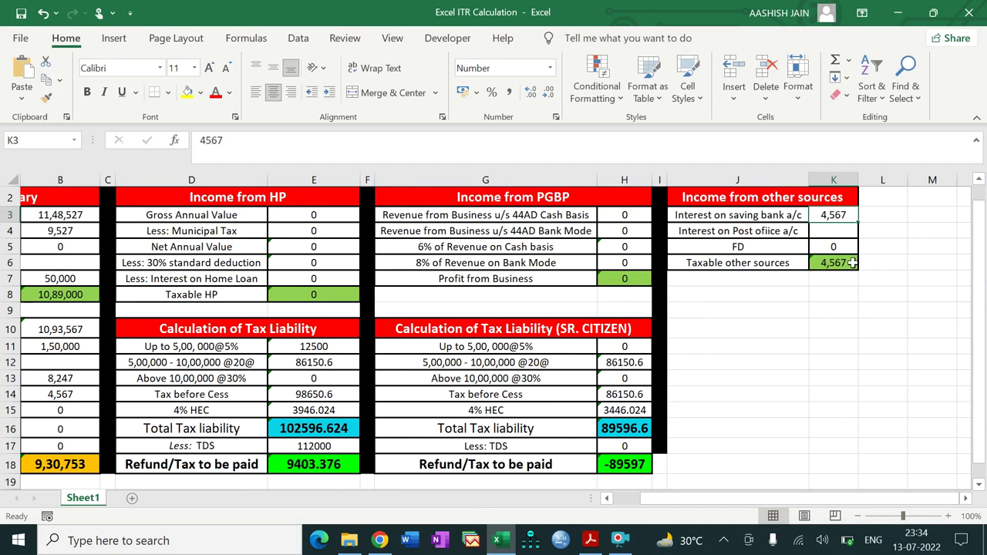
drag(682, 515, 671, 516)
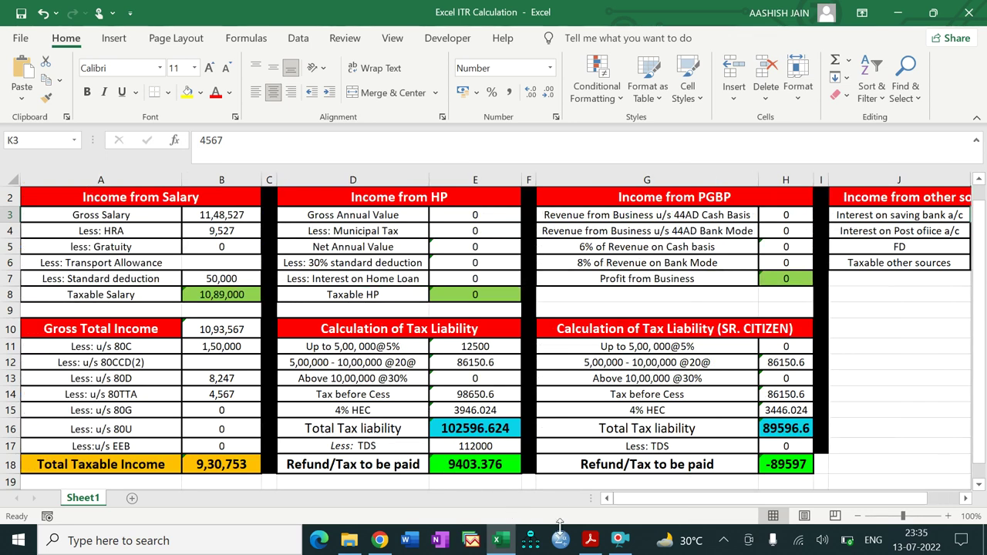
click(380, 539)
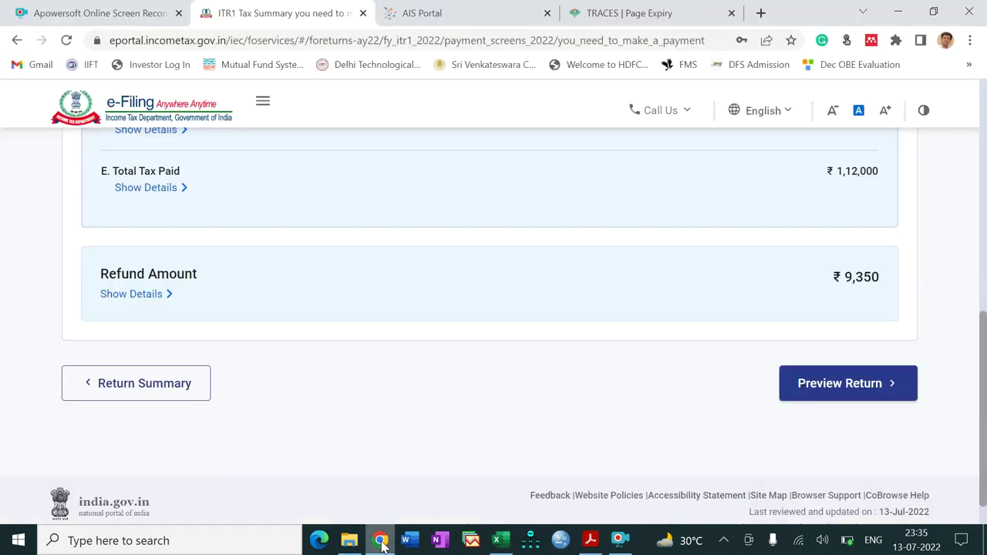
Step: Preview the return, proceed past the declaration with the capacity as Self, and look through the full return form to its end
click(852, 384)
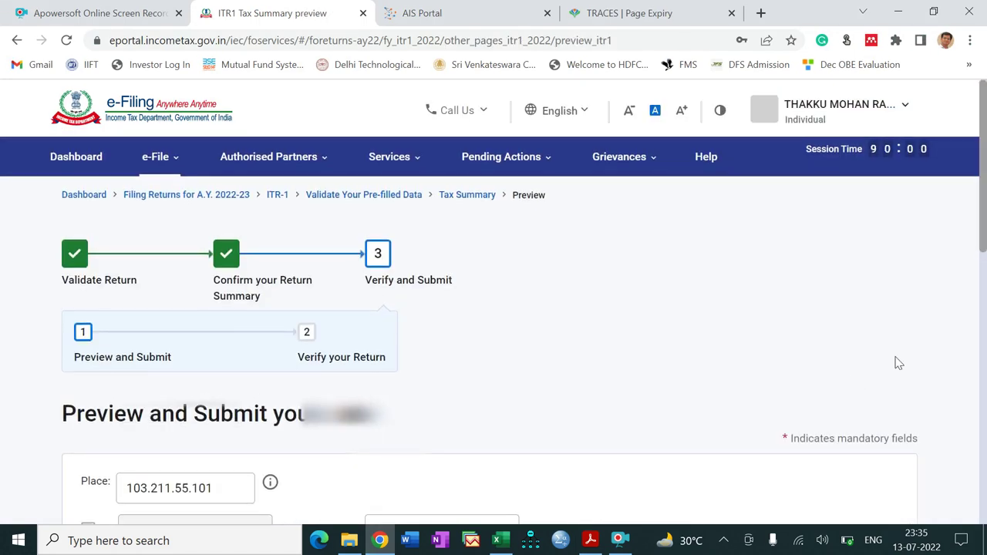
scroll(985, 176, down, 4)
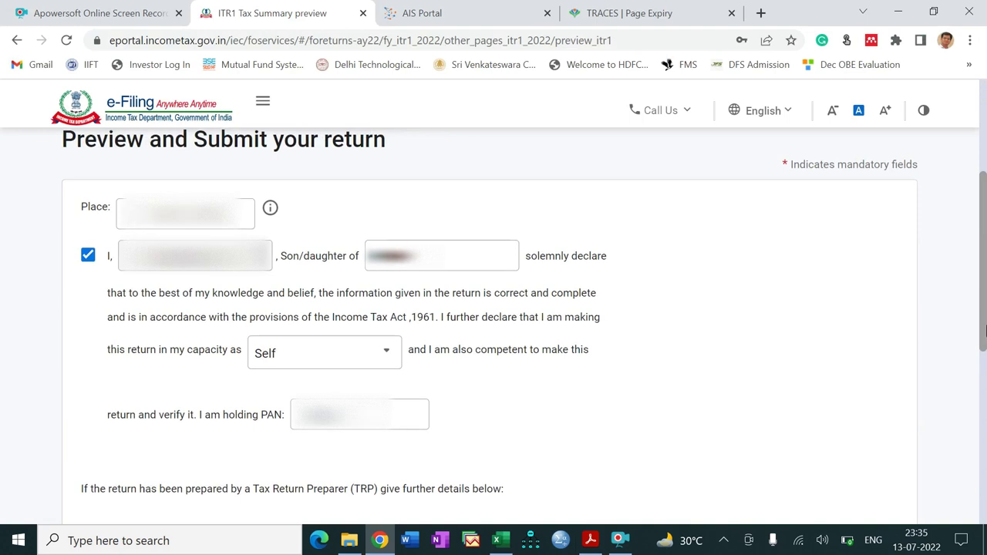
scroll(985, 480, down, 5)
click(839, 377)
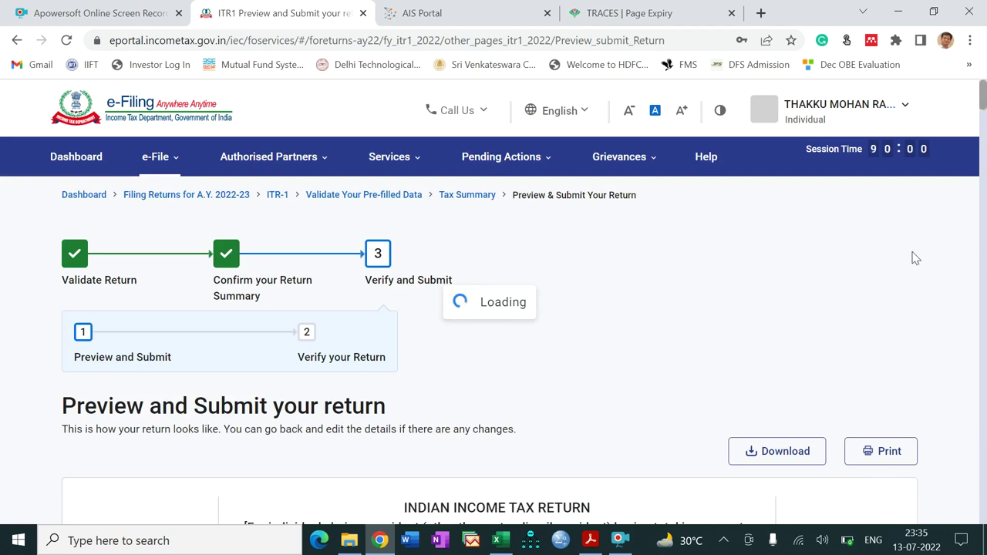
drag(983, 100, 983, 511)
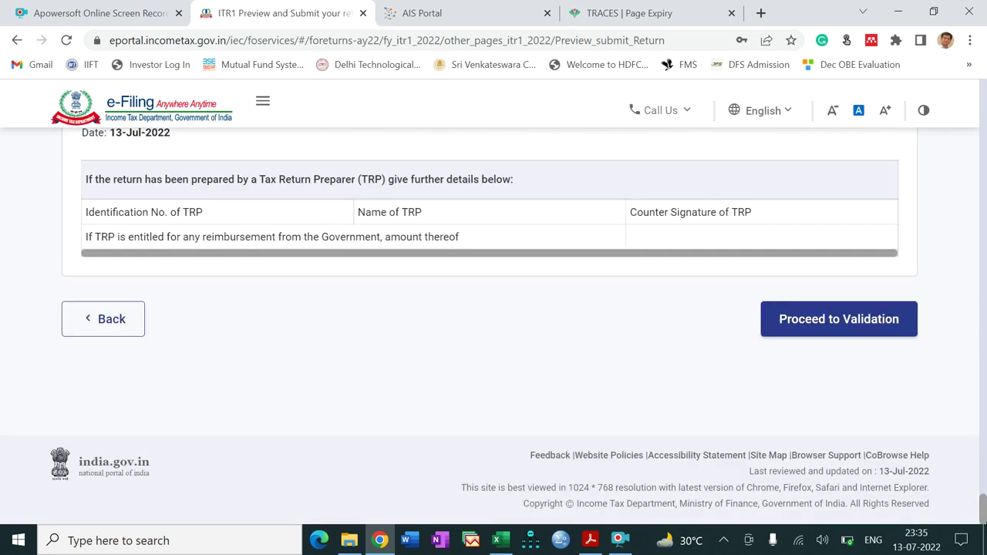
Step: Validate the previewed return and open the Town/City error for correction in the contact details
click(822, 327)
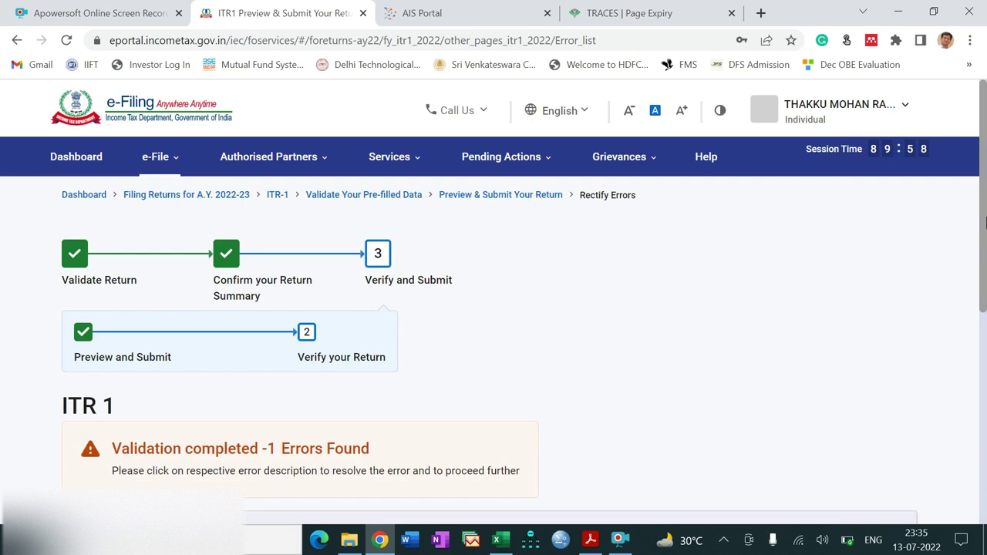
scroll(985, 222, down, 3)
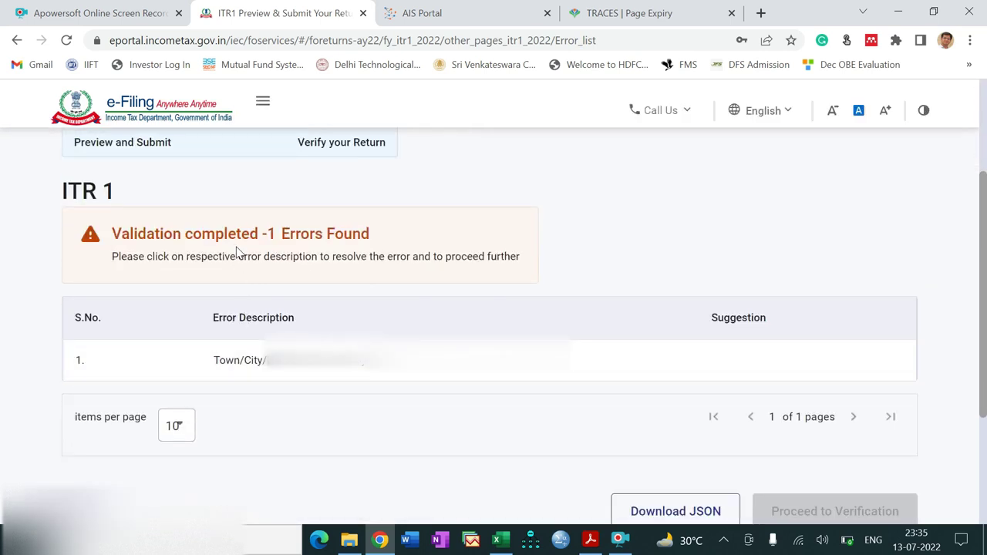
click(211, 362)
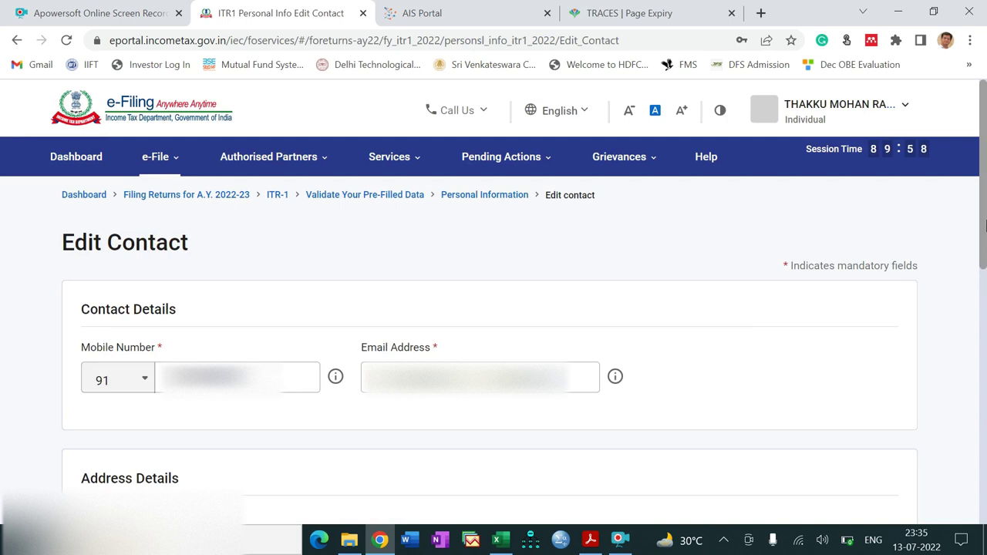
Step: Choose the taxpayer's Road / Street / Post Office from the available options in the Address Details
drag(985, 223, 984, 349)
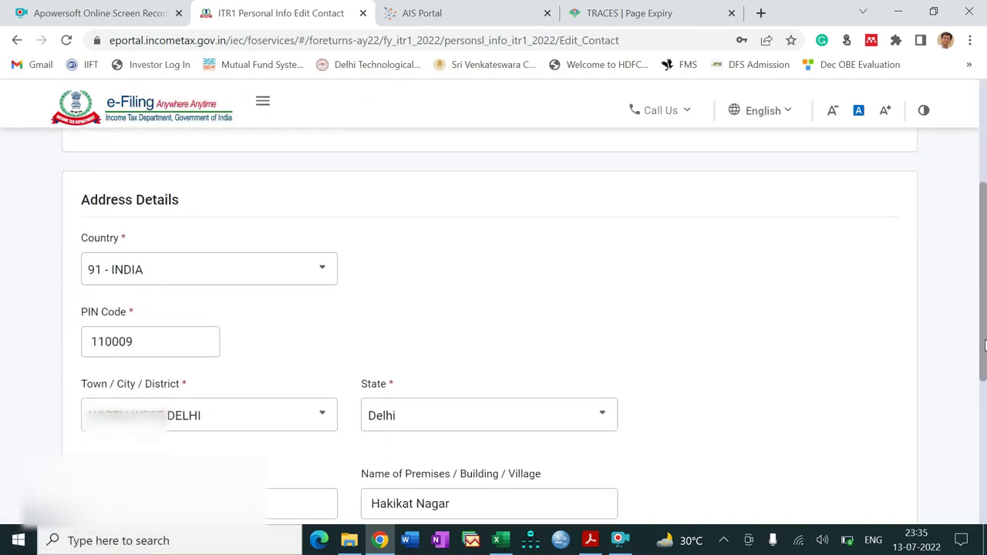
scroll(846, 436, down, 3)
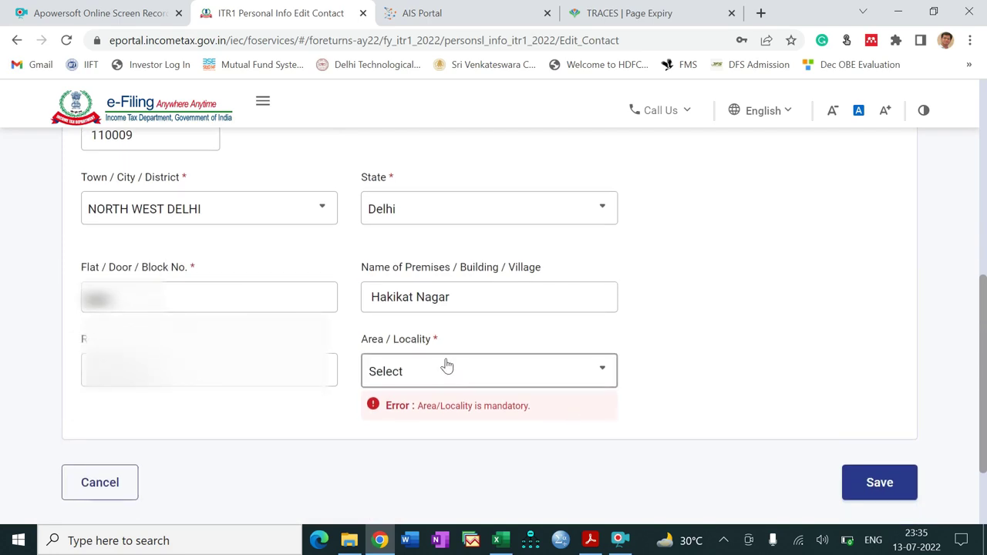
click(209, 371)
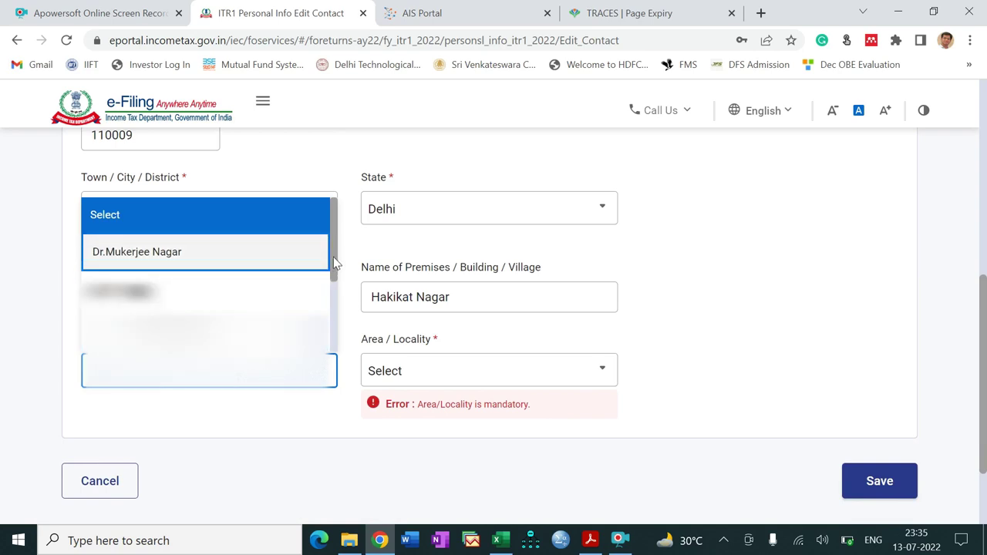
drag(333, 261, 341, 345)
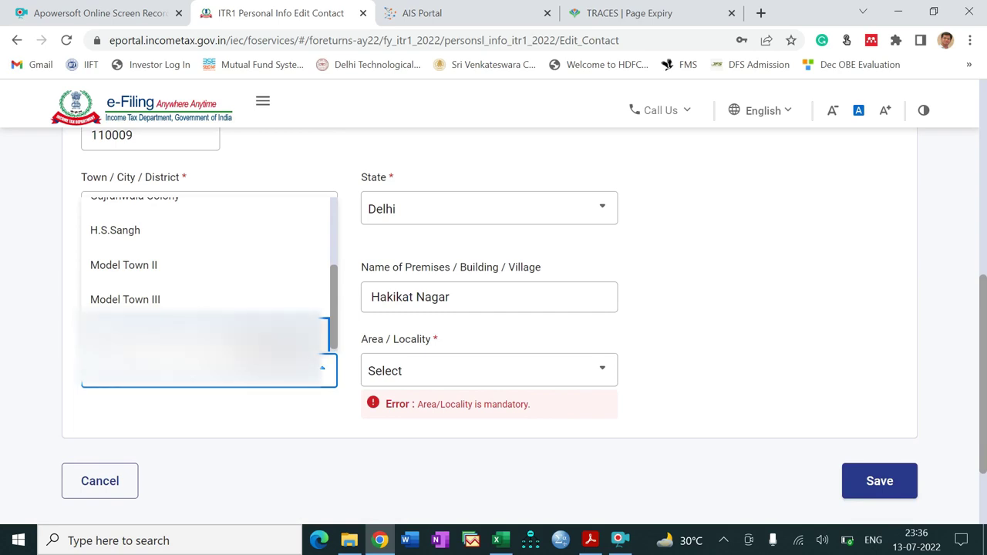
key(Return)
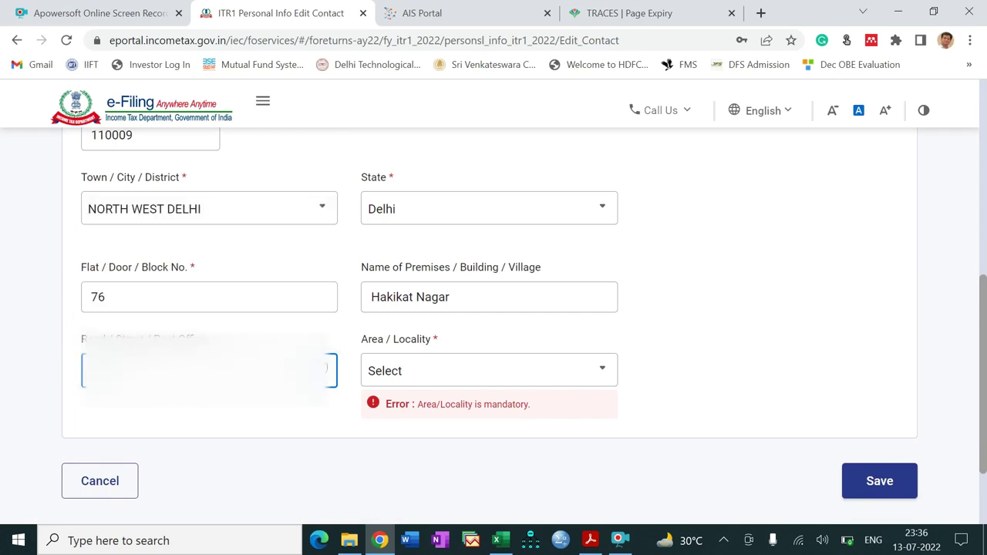
text(Ni)
Step: Choose the taxpayer's mandatory Area / Locality in the Address Details and save the edited contact
key(Tab)
key(alt+Down)
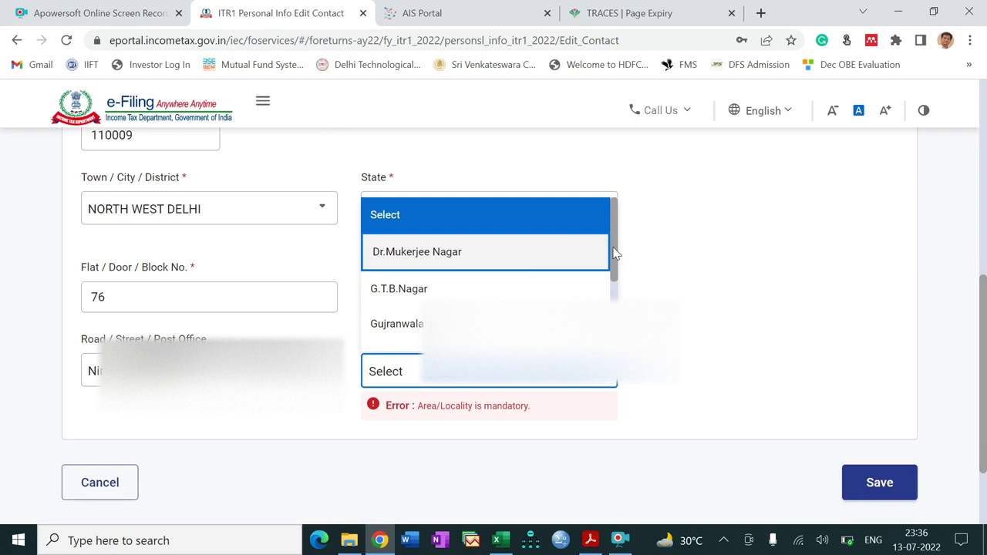
scroll(614, 255, down, 2)
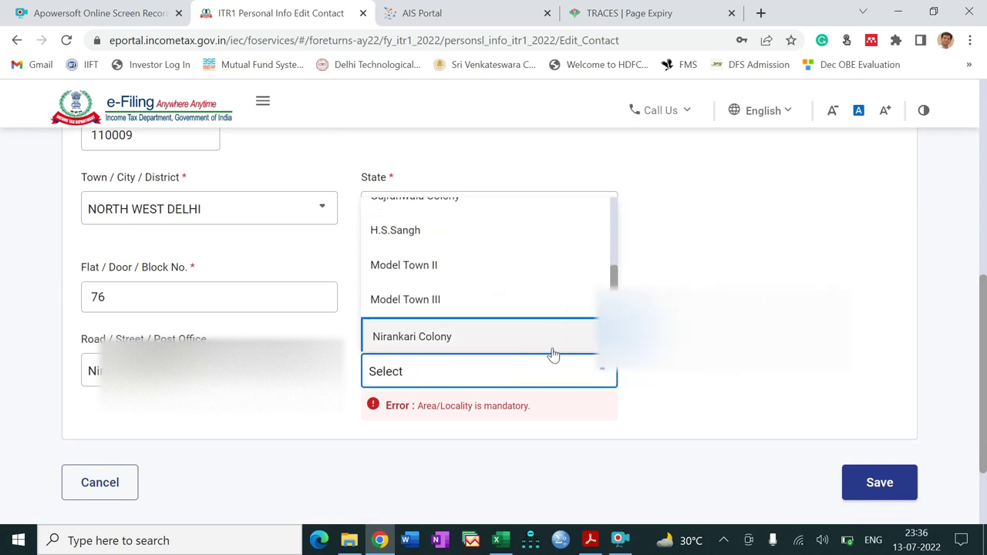
click(553, 337)
click(875, 456)
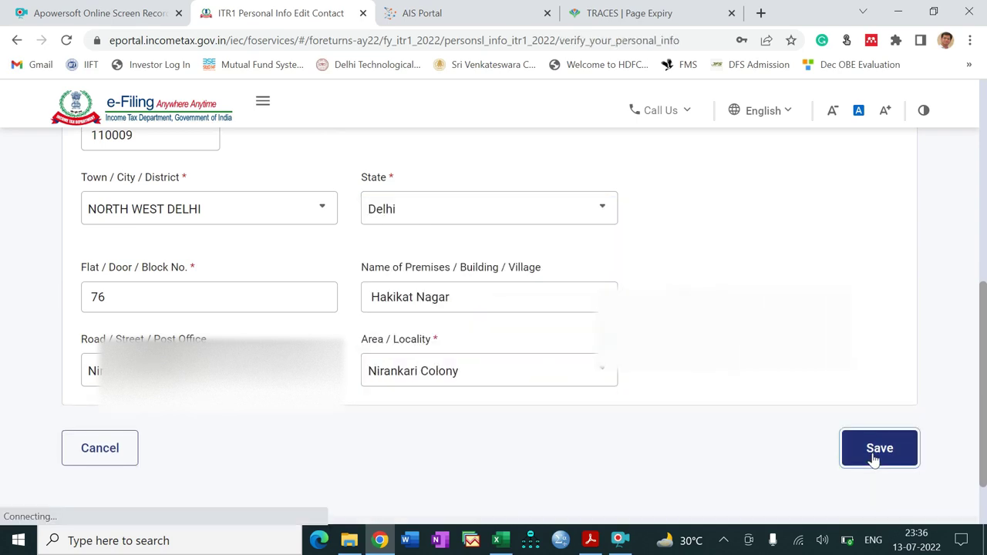